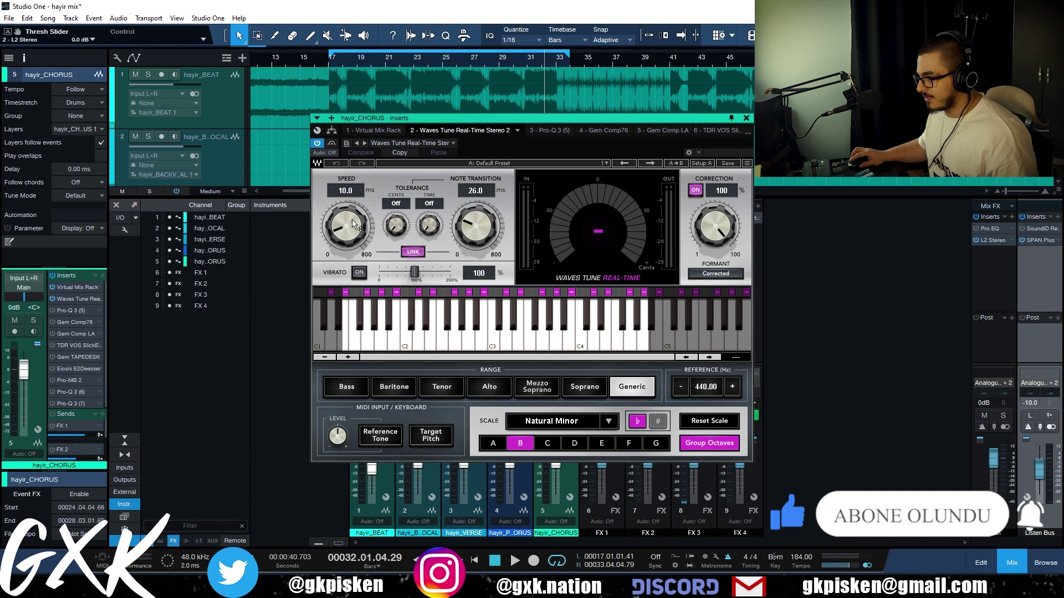
- Close the Waves Tune Real-Time window on hayir_CHORUS and hide the mixer console
click(745, 119)
key(F3)
key(F3)
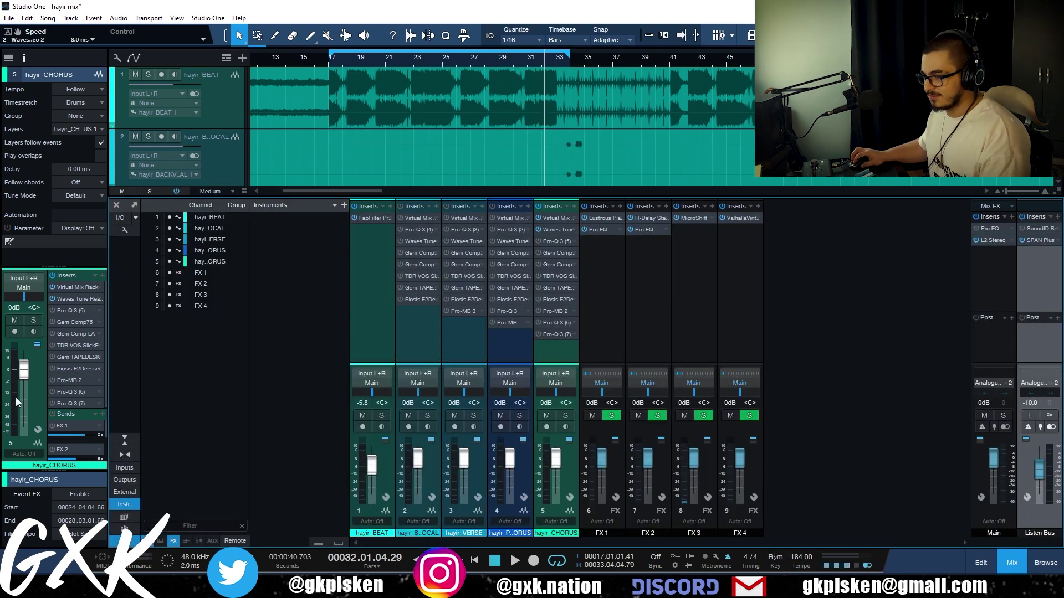
click(1011, 557)
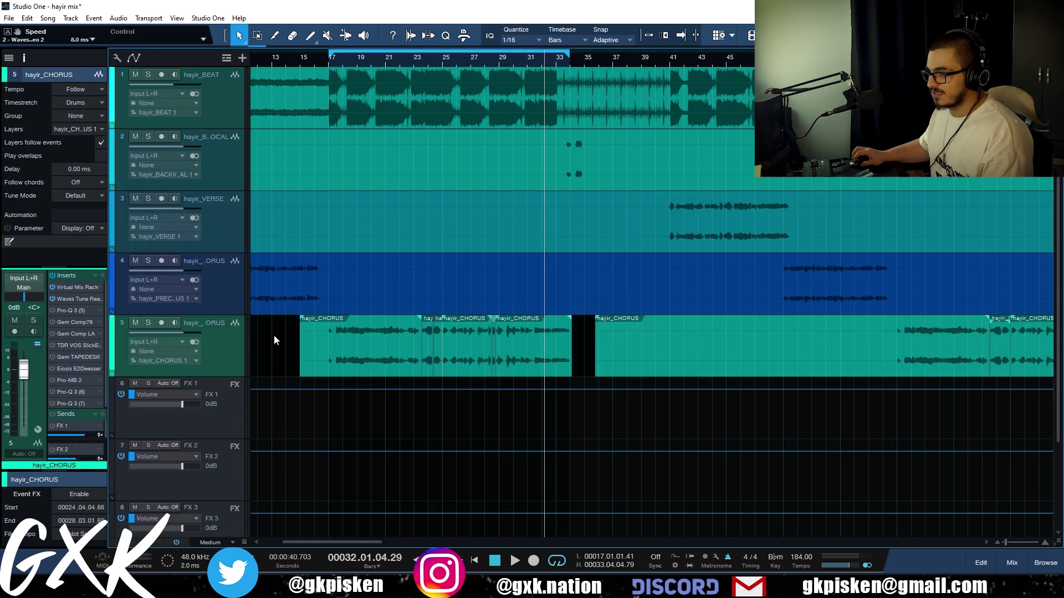
- Remove the FX 1 and FX 2 sends from the hayir_CHORUS channel
drag(92, 411, 89, 341)
right_click(92, 342)
click(109, 354)
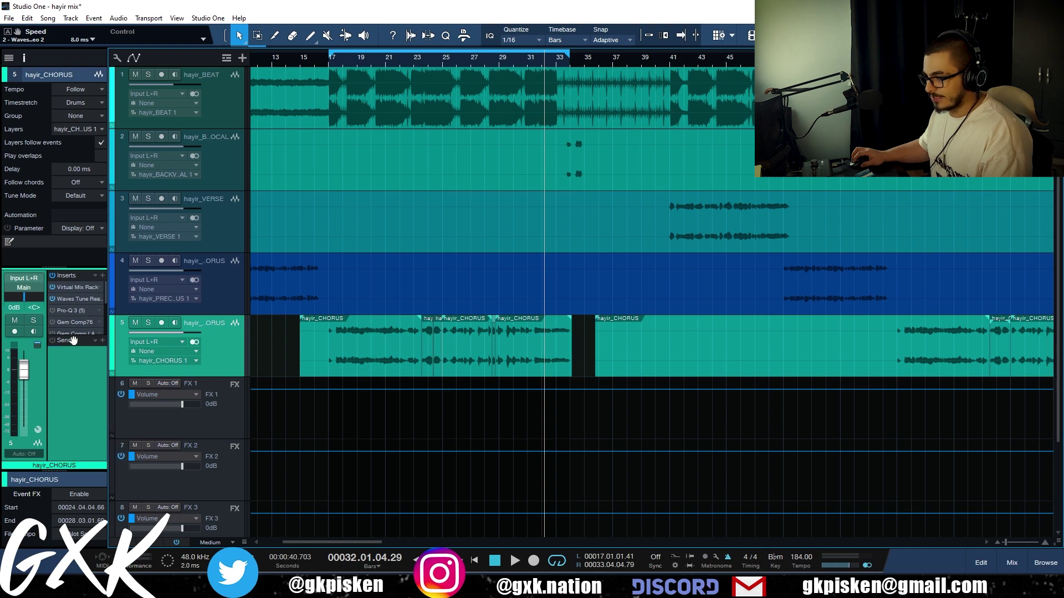
drag(70, 335, 74, 388)
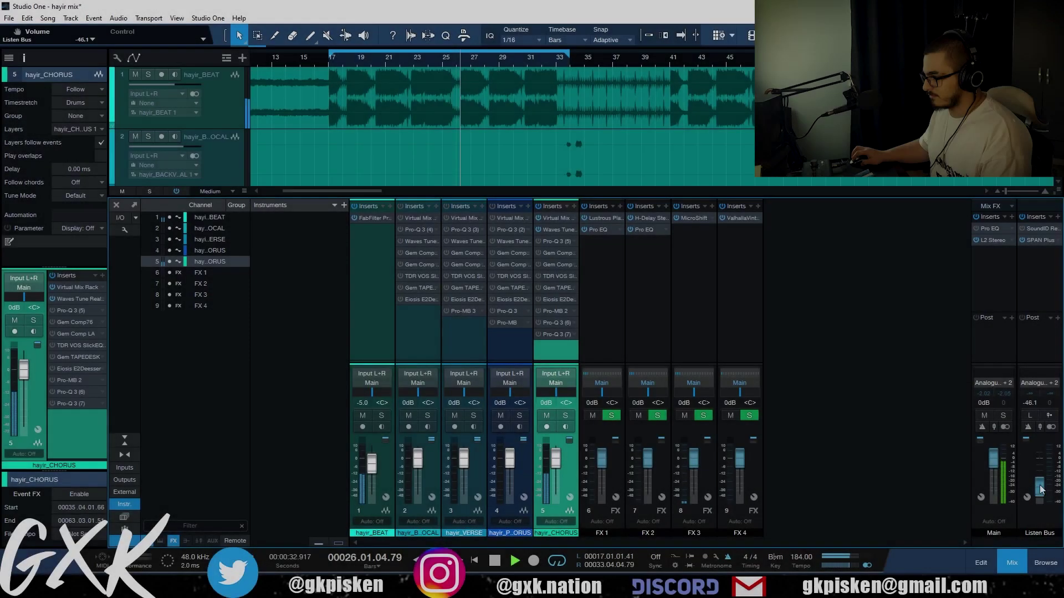
- Raise the Listen Bus volume to 0 dB during playback, hide the mixer console and stop playback
drag(1041, 487, 1042, 469)
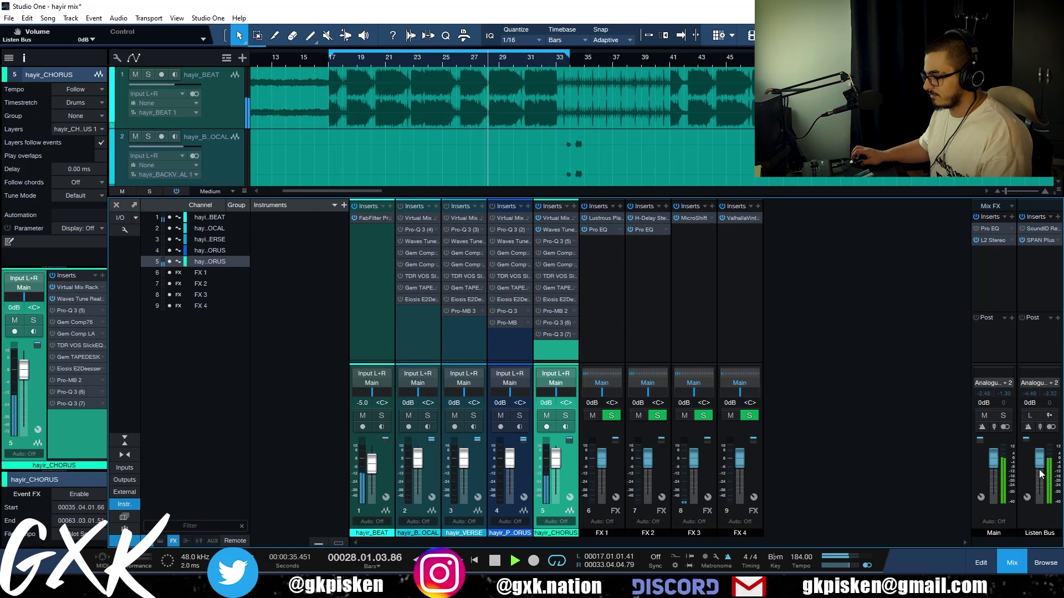
click(1017, 562)
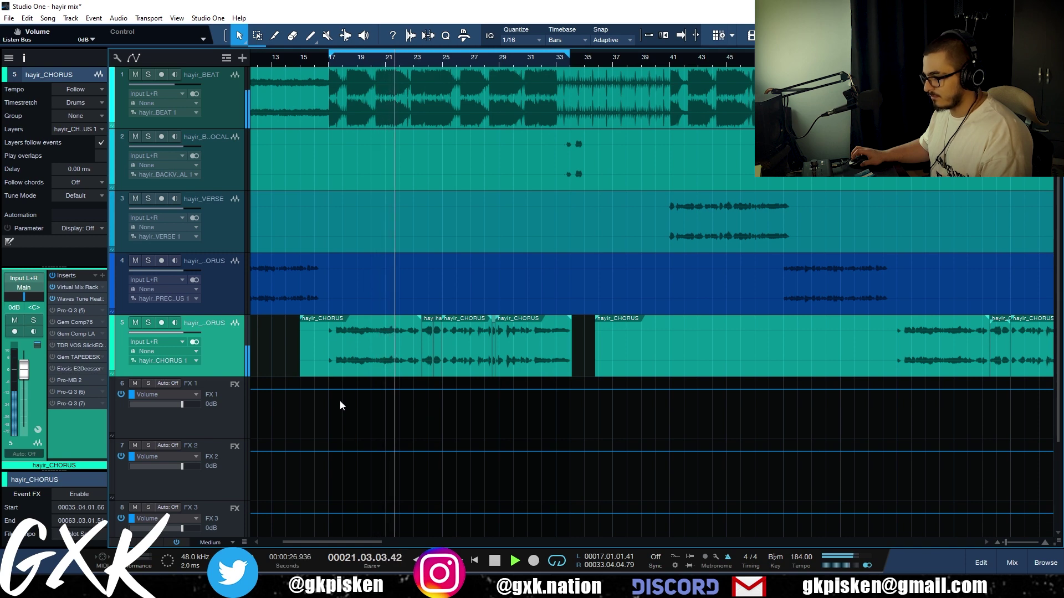
key(space)
- Delete the four effect tracks FX 1 to FX 4 from the arrangement
click(241, 392)
scroll(308, 426, down, 1)
scroll(308, 425, down, 1)
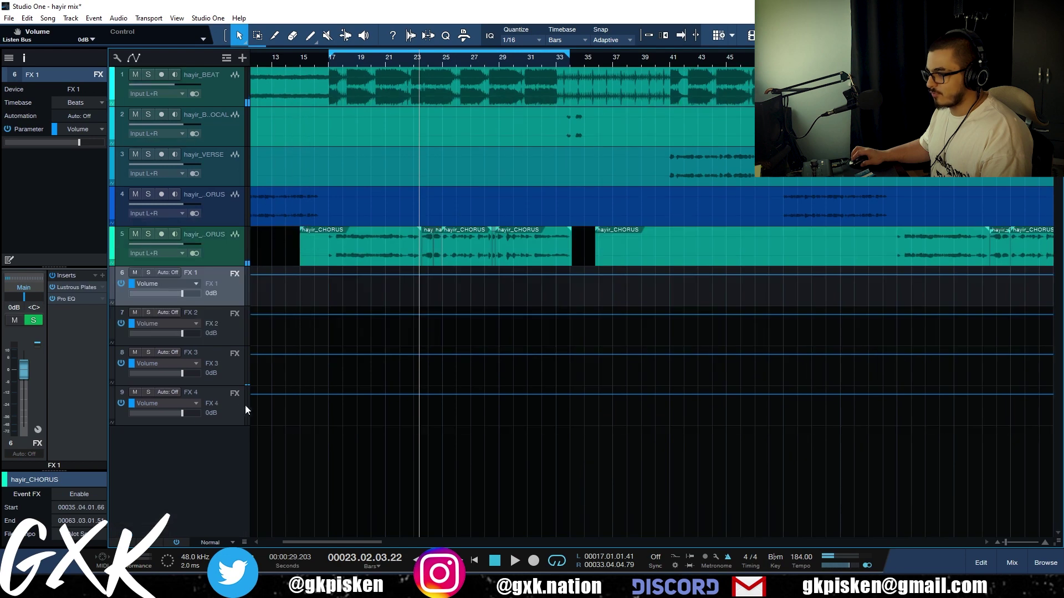
shift+click(234, 409)
key(Delete)
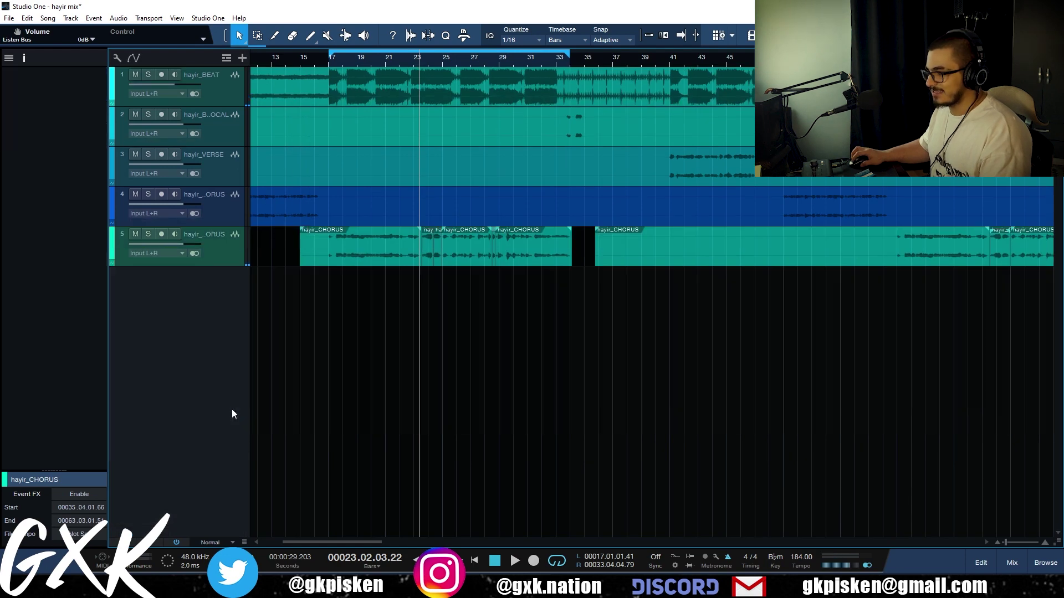
- Insert FabFilter Pro-Q 3 at the end of the hayir_CHORUS insert chain and start playback
click(221, 254)
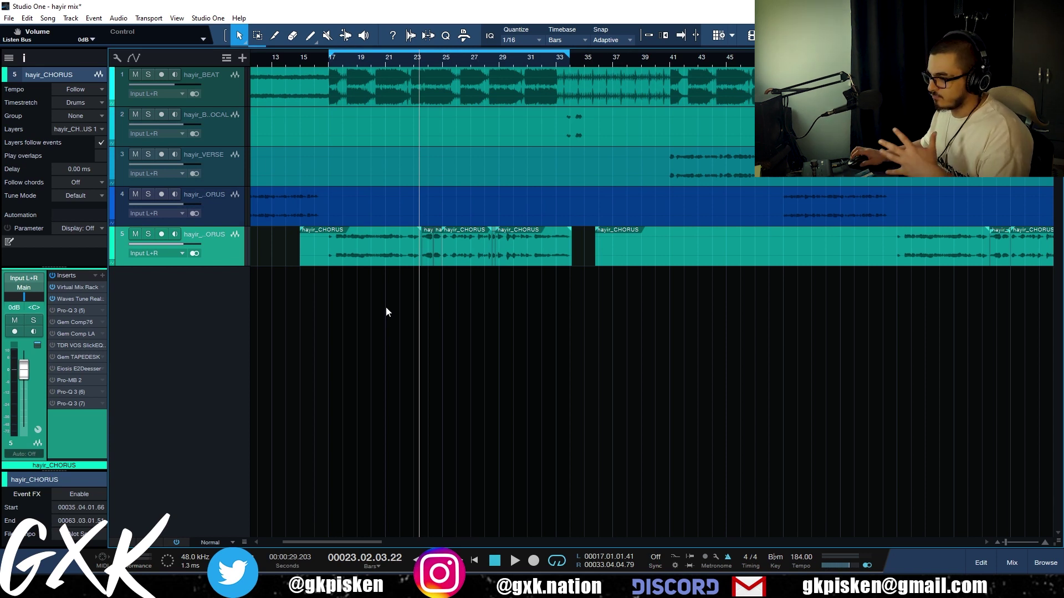
click(102, 276)
text(q 3)
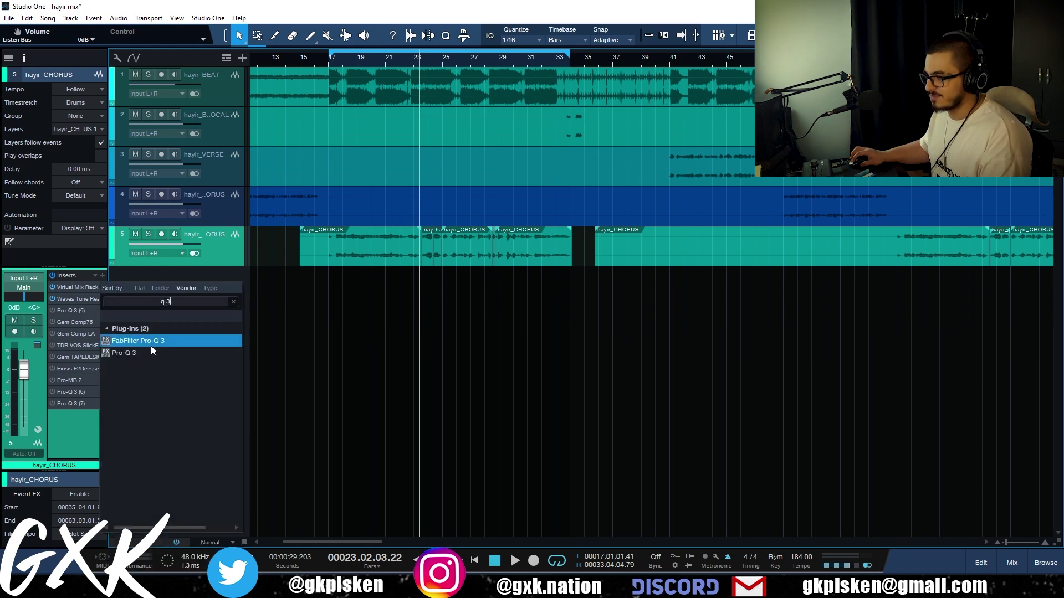
double_click(151, 341)
key(space)
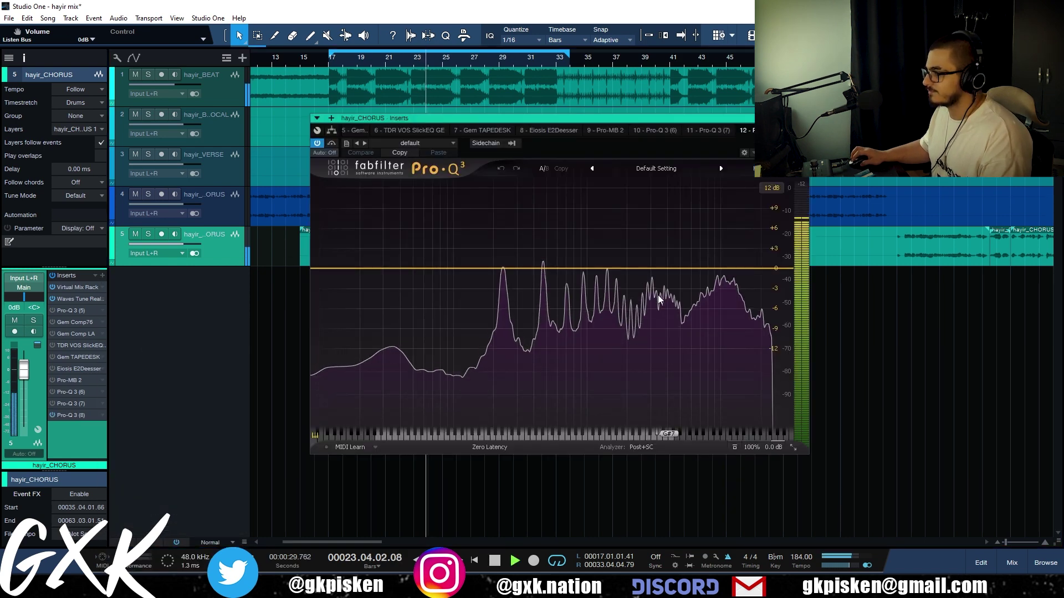
- Add a narrow bell band in the upper treble and shape it into a cut of about 4.5 dB
drag(652, 270, 707, 237)
key(space)
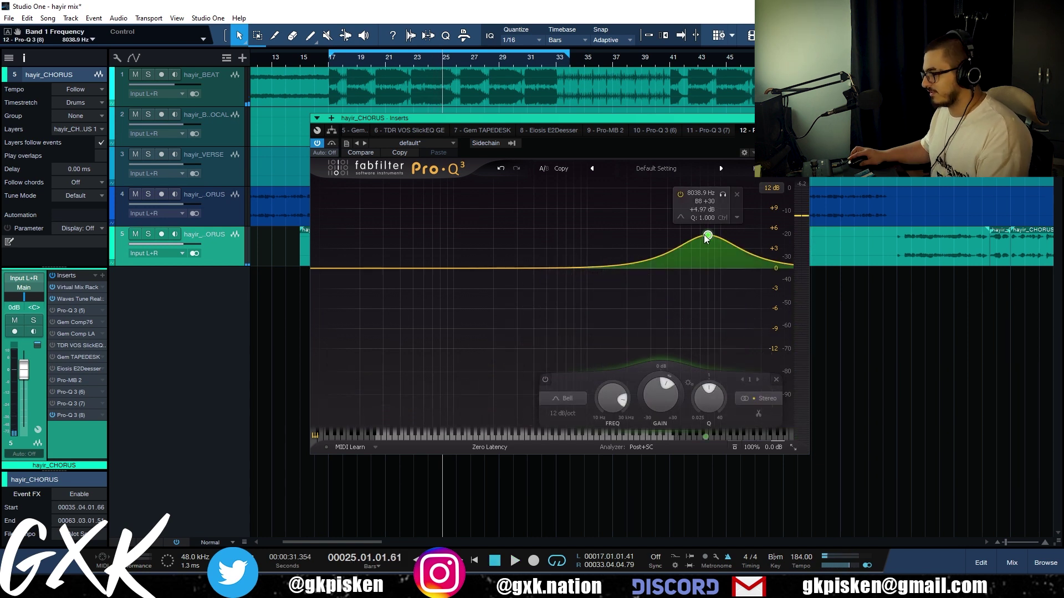
scroll(707, 238, up, 5)
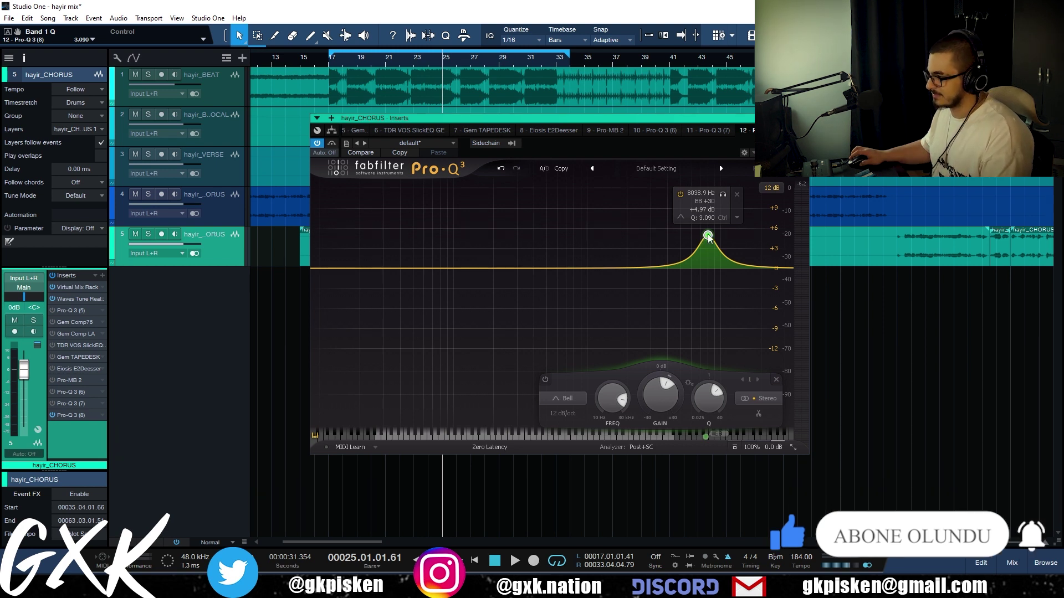
key(space)
drag(708, 241, 732, 298)
scroll(729, 205, up, 3)
- Add a bell cut of about 2.2 dB near 854 Hz and a low-cut band at the bass end
drag(626, 270, 577, 283)
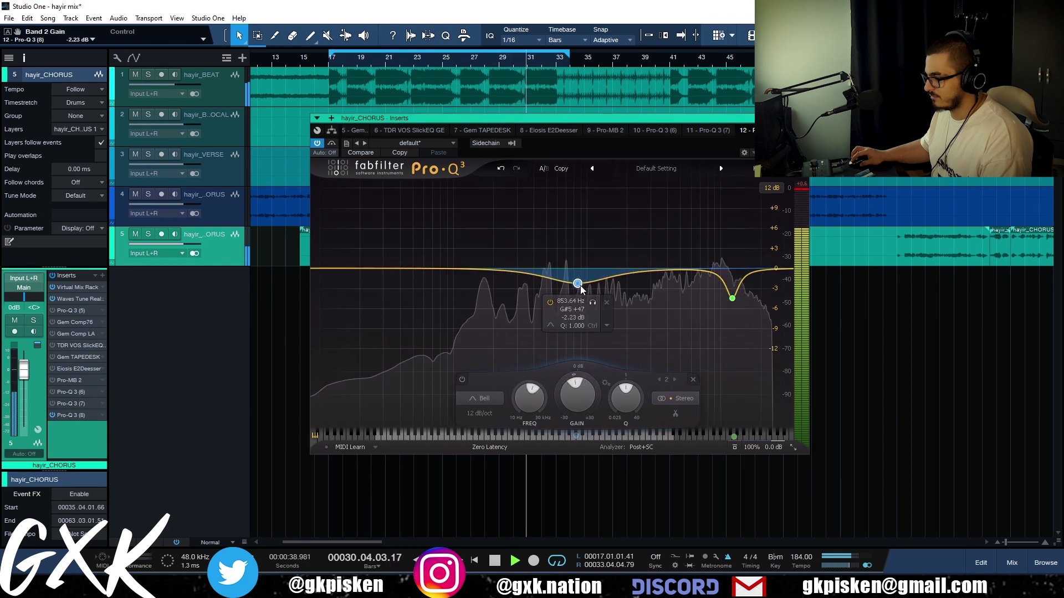
click(338, 271)
scroll(337, 270, up, 3)
drag(337, 269, 431, 285)
- Add a dynamic bell band at about 189 Hz with a Q of about 0.75, and compare the equalizer with bypass
drag(490, 250, 482, 272)
key(space)
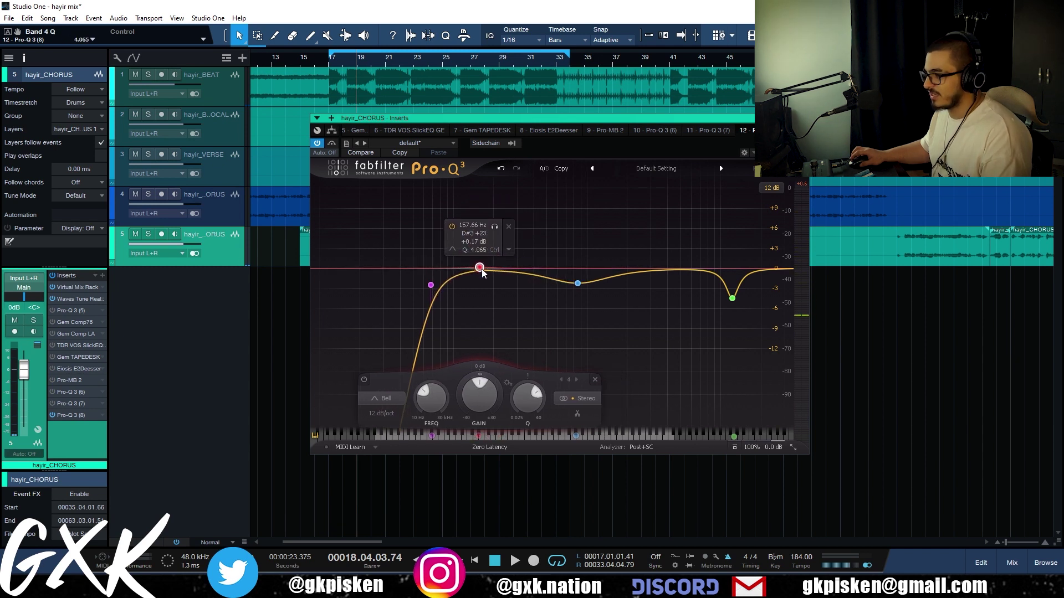
scroll(459, 401, down, 5)
scroll(528, 404, down, 12)
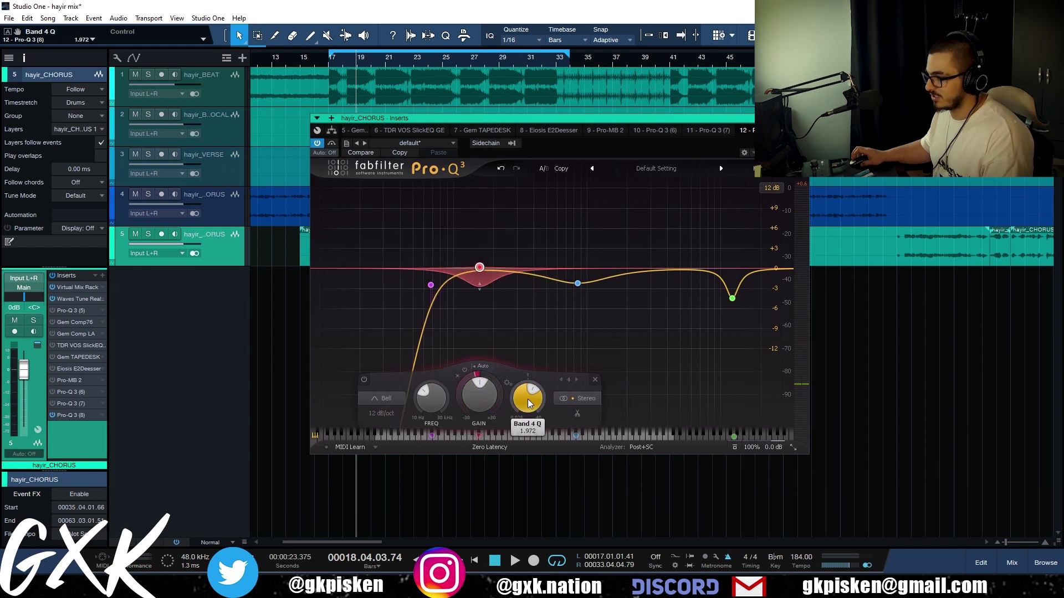
key(space)
scroll(530, 404, down, 2)
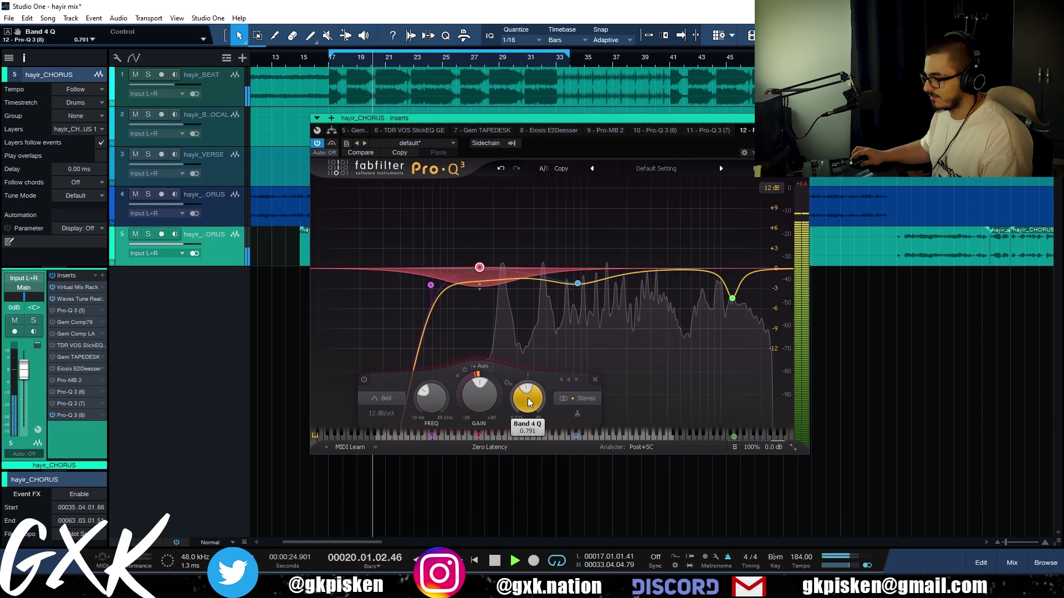
scroll(431, 398, up, 3)
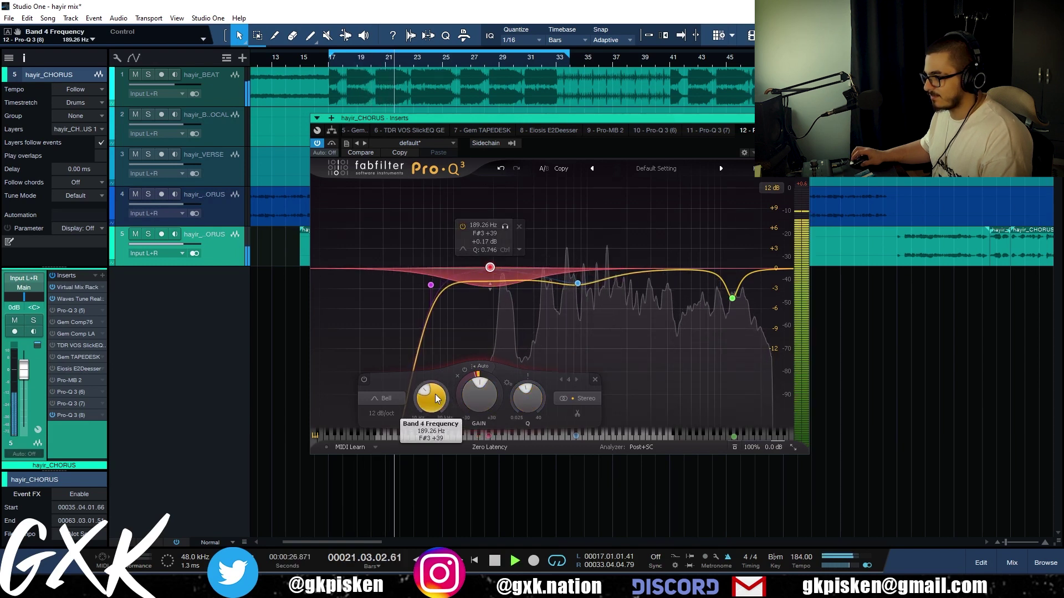
click(331, 143)
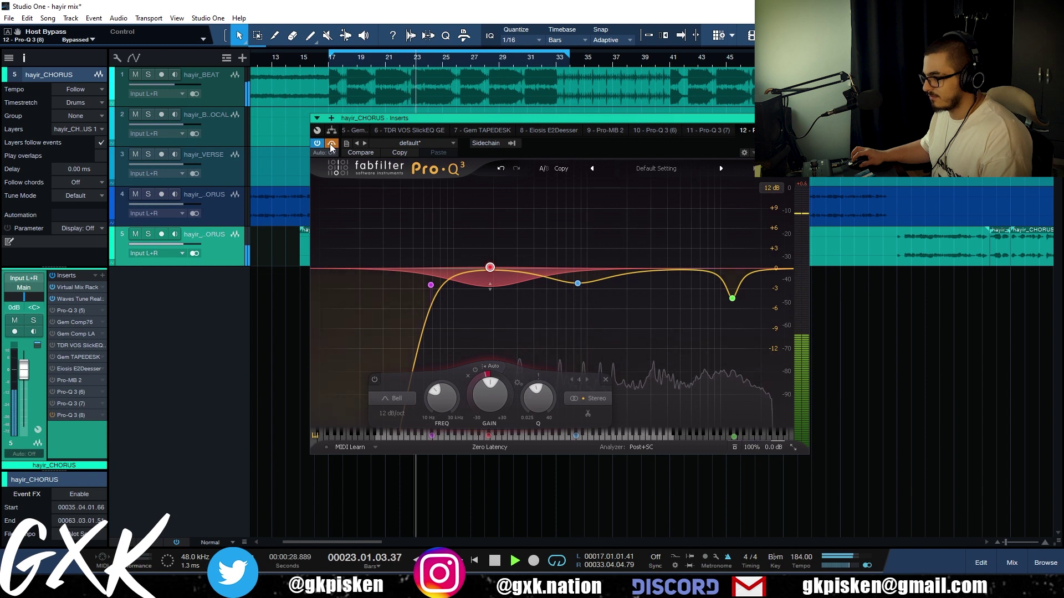
click(332, 144)
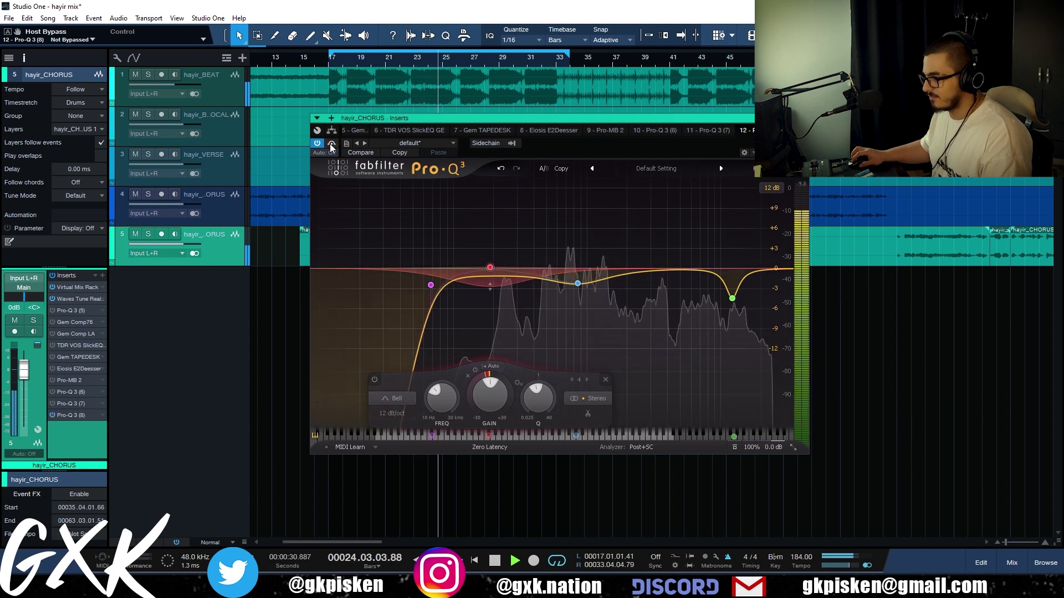
- Add a high shelf above 20 kHz cutting about 13 dB, and close the Pro-Q 3 window
click(768, 277)
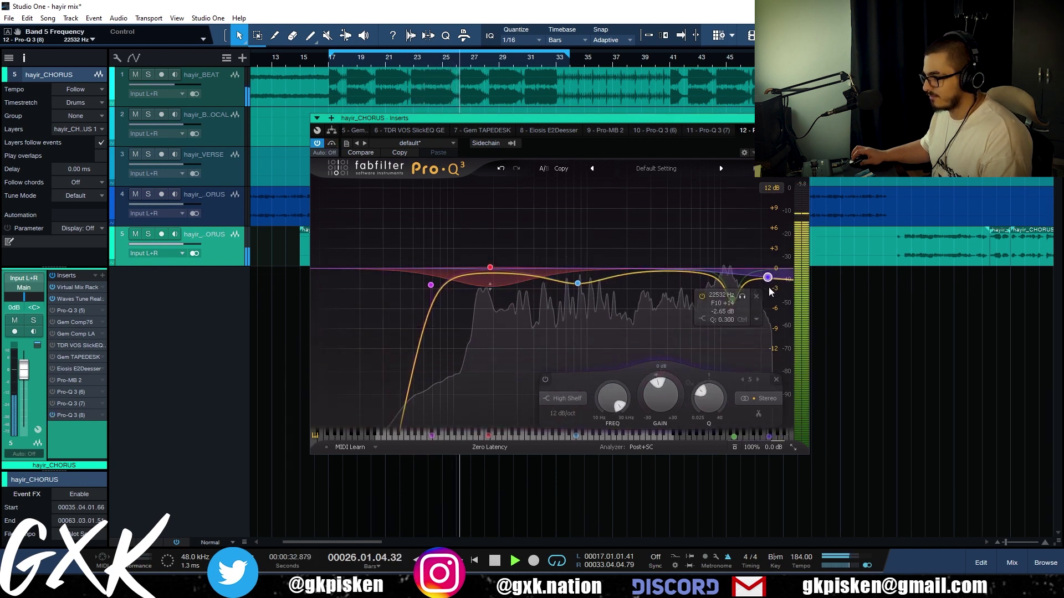
drag(769, 284, 779, 356)
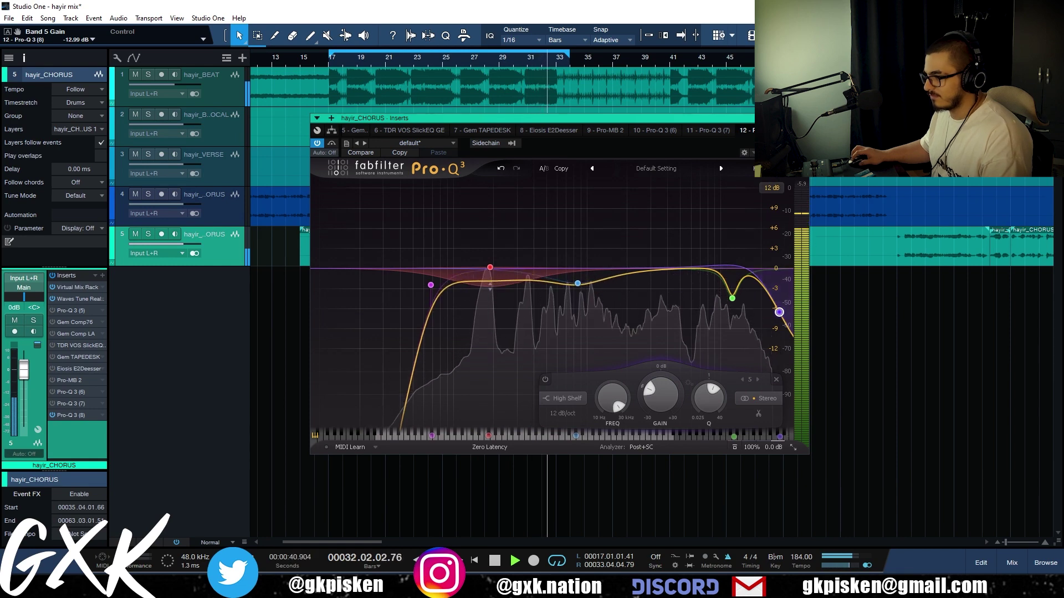
click(803, 118)
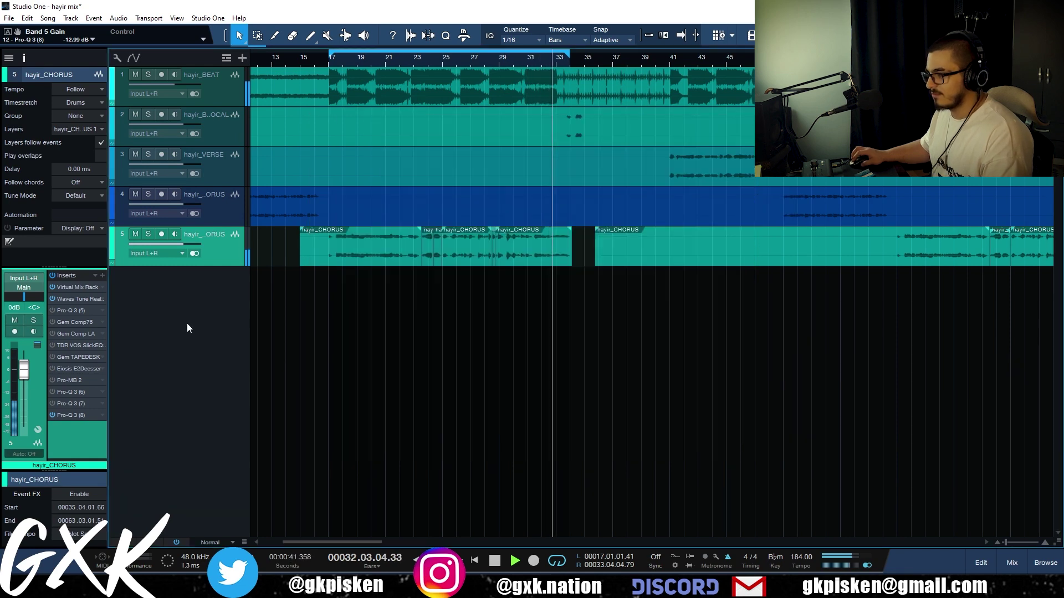
- Insert DeEsser Stereo on hayir_CHORUS and set its threshold to -39.0 dB during playback
click(102, 275)
text(dee)
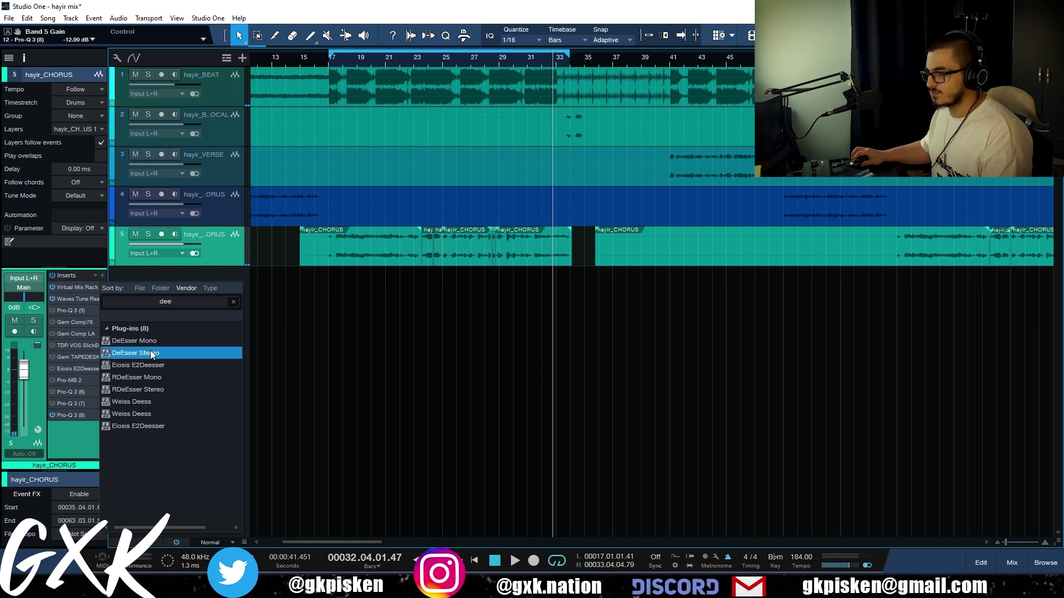
click(150, 353)
key(space)
scroll(352, 237, up, 4)
drag(393, 198, 397, 259)
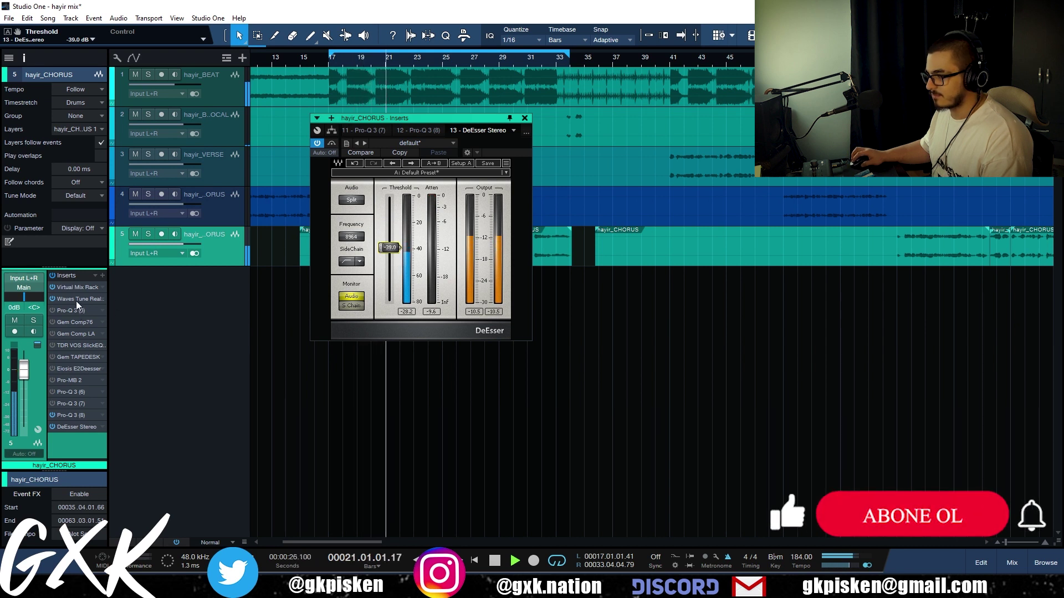
- Move Waves Tune Real-Time directly above Pro-Q 3 (8) on hayir_CHORUS and remove the disabled inserts, from Pro-Q 3 (5) to Pro-Q 3 (7)
drag(82, 427, 82, 412)
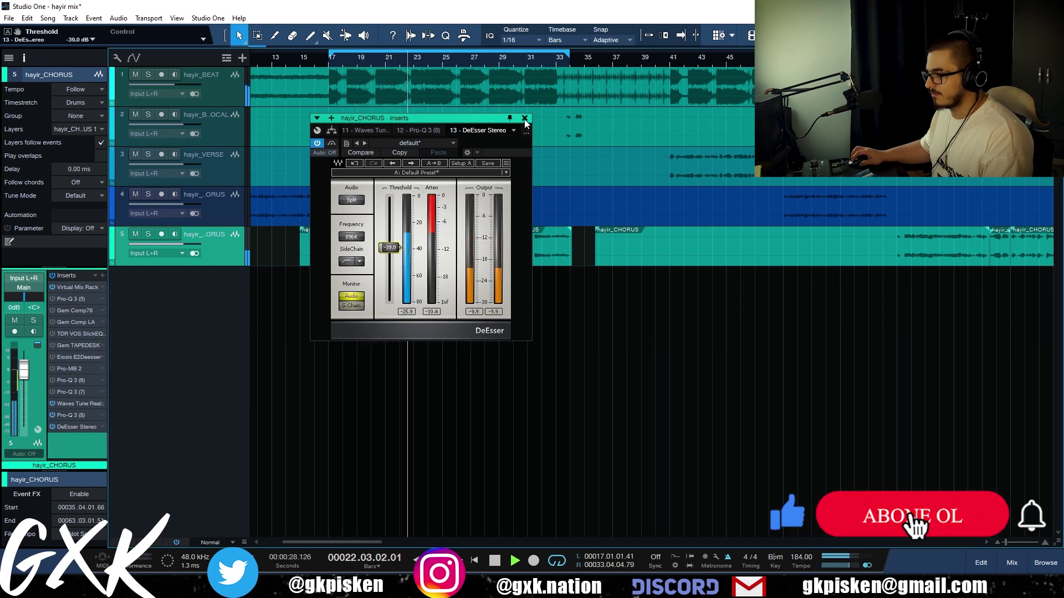
key(space)
click(103, 393)
click(139, 525)
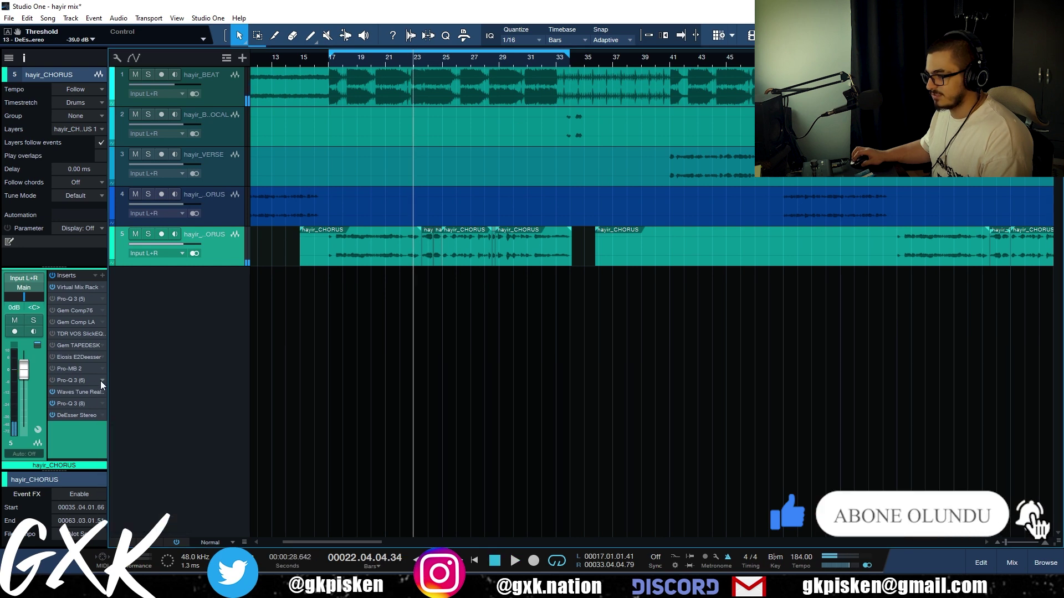
click(102, 380)
click(138, 513)
- Add a bus for the hayir_CHORUS channel and copy that channel's settings onto it
right_click(216, 258)
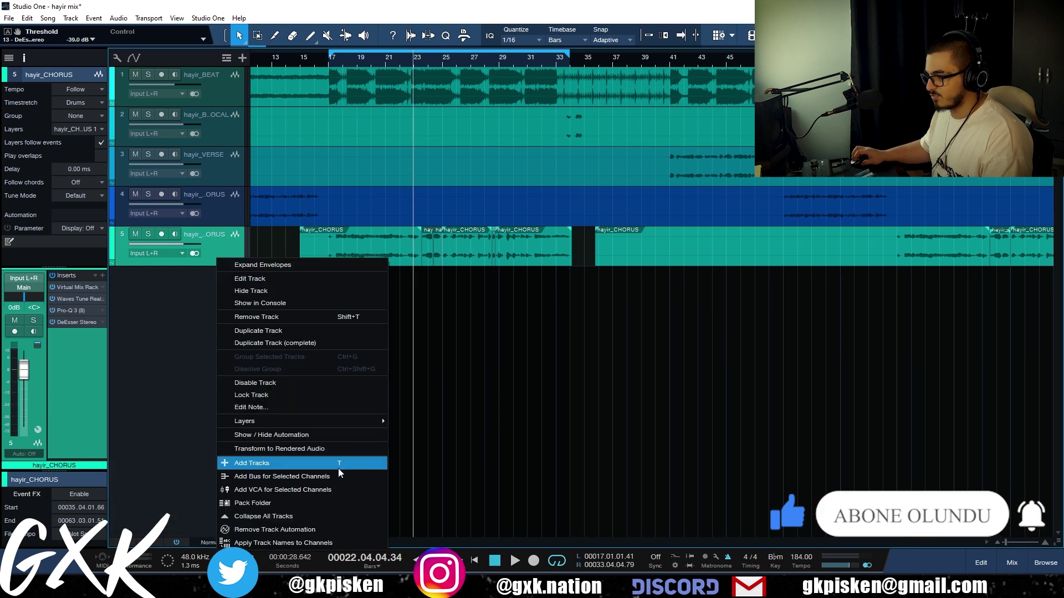
click(339, 478)
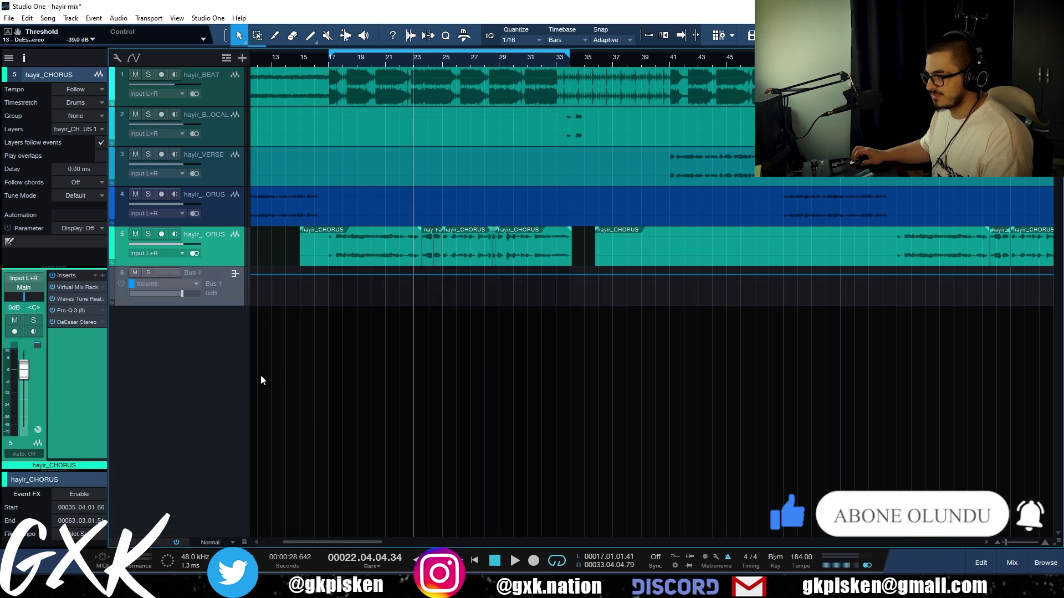
right_click(553, 300)
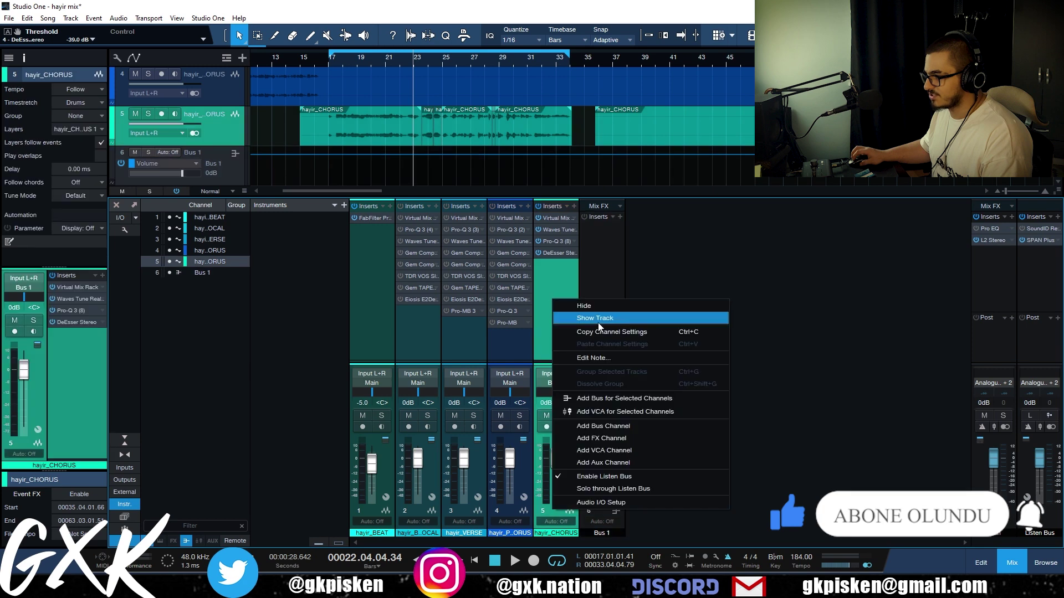
click(607, 330)
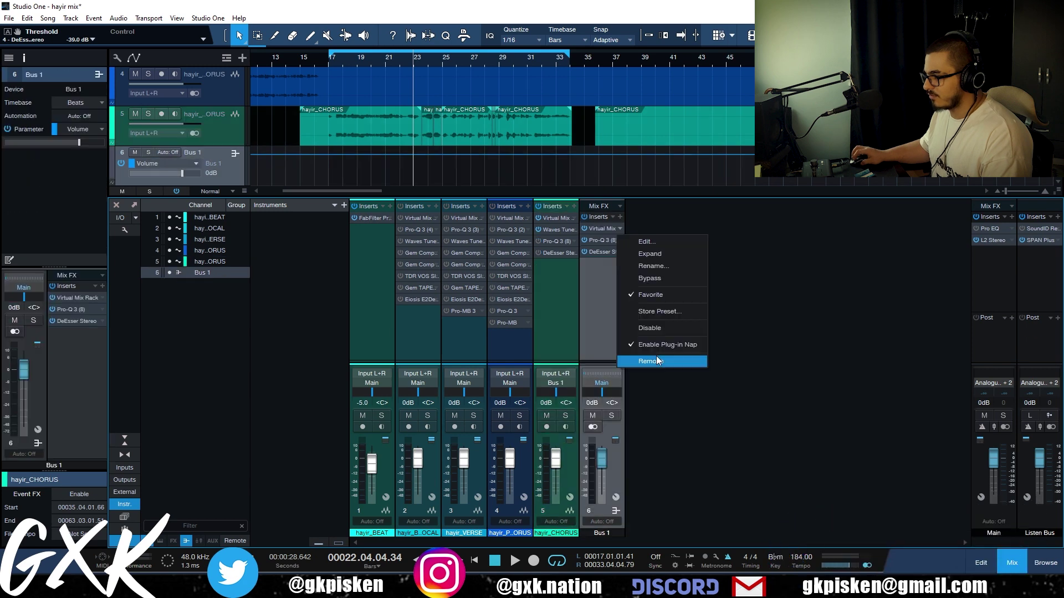
- Remove Waves Tune and Virtual Mix Rack from the new bus, and rename the bus Verse
click(656, 359)
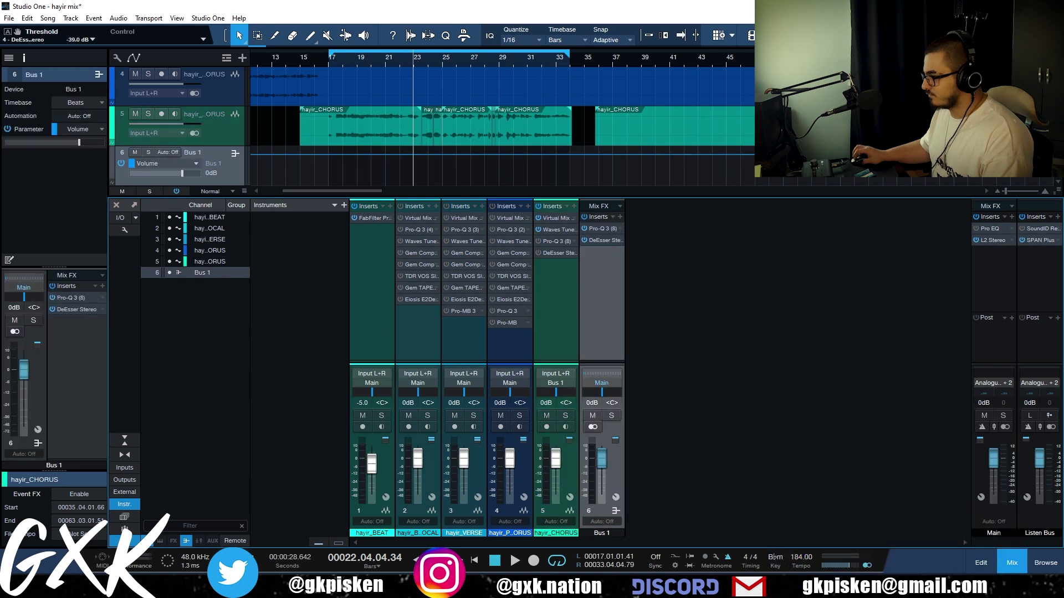
click(1008, 557)
double_click(190, 271)
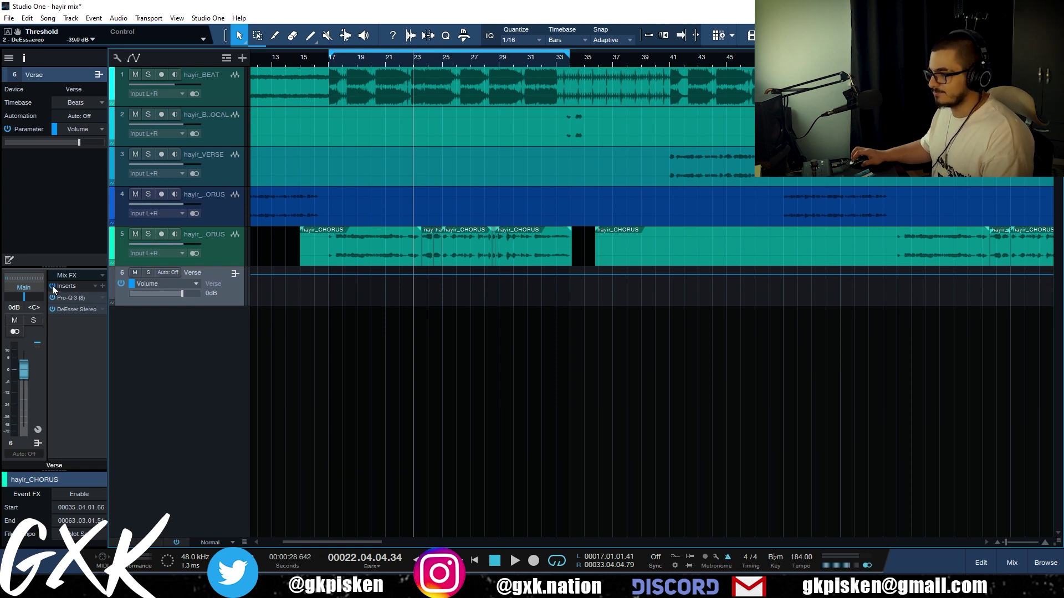
- Set the DeEsser threshold on the Verse bus to -31.3 dB during playback
key(space)
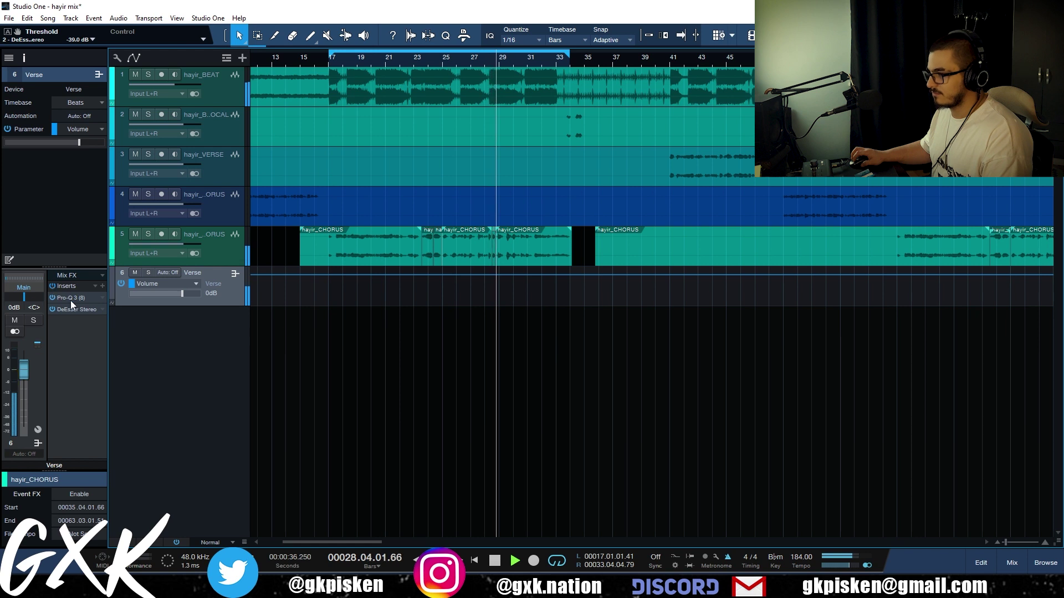
double_click(85, 309)
scroll(384, 265, up, 2)
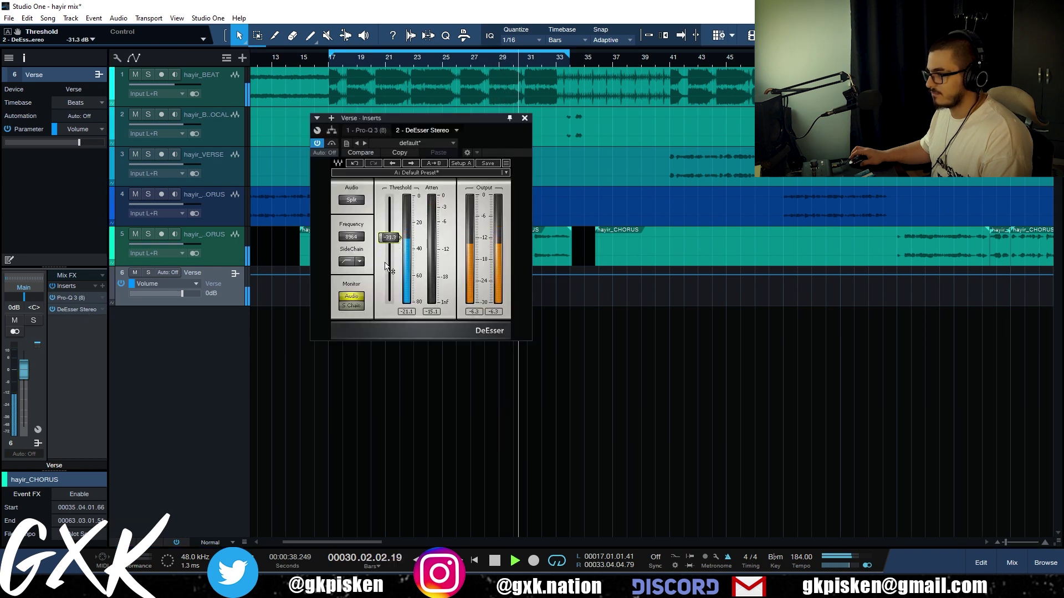
- Set the Verse bus DeEsser to about 6600 Hz and a -30.0 dB threshold, and compare playback with the inserts bypassed
scroll(385, 265, up, 1)
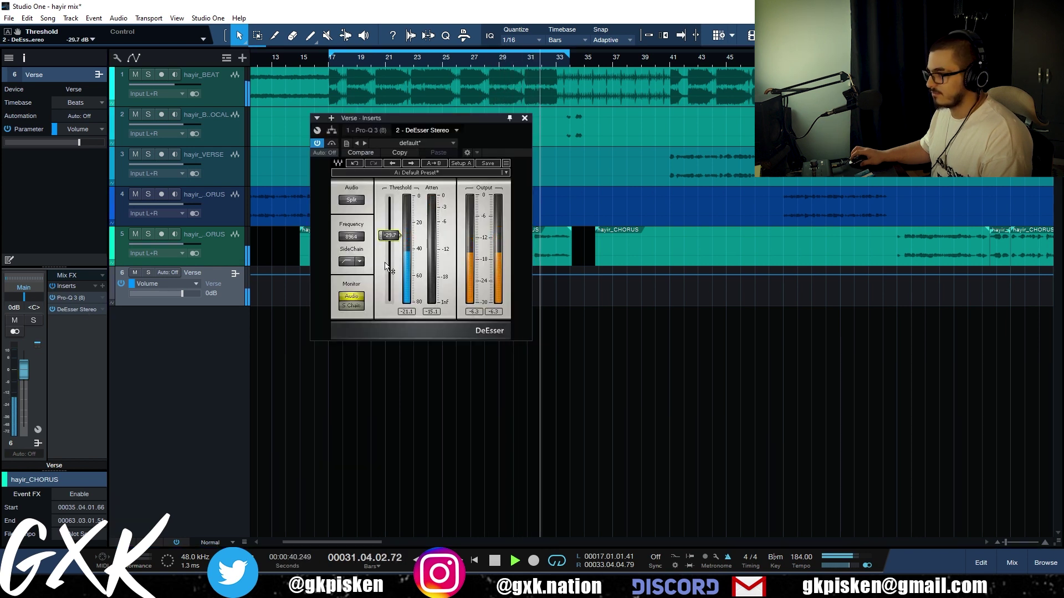
scroll(356, 238, down, 3)
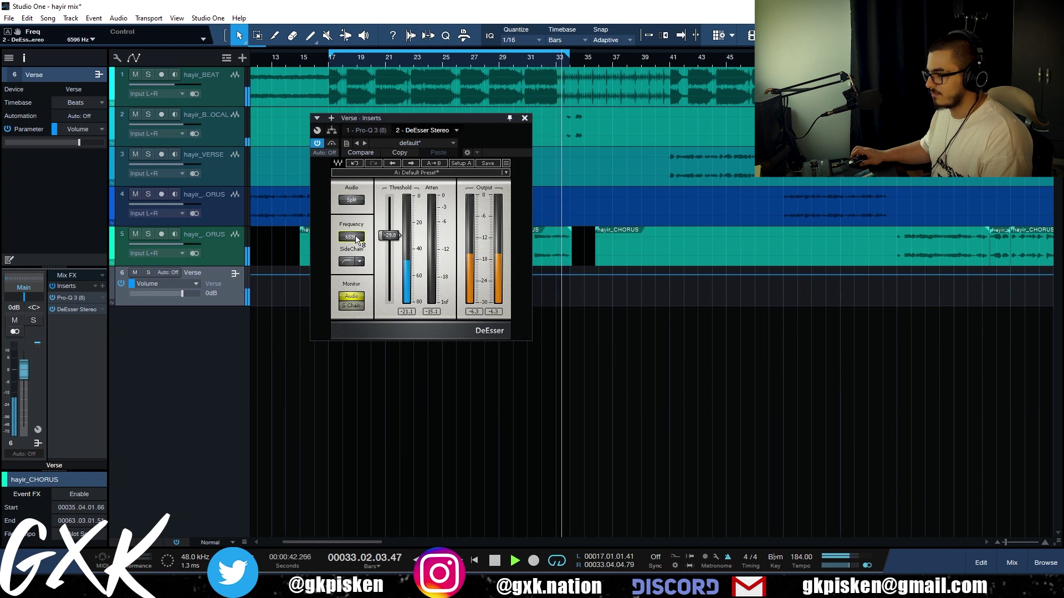
scroll(390, 253, down, 1)
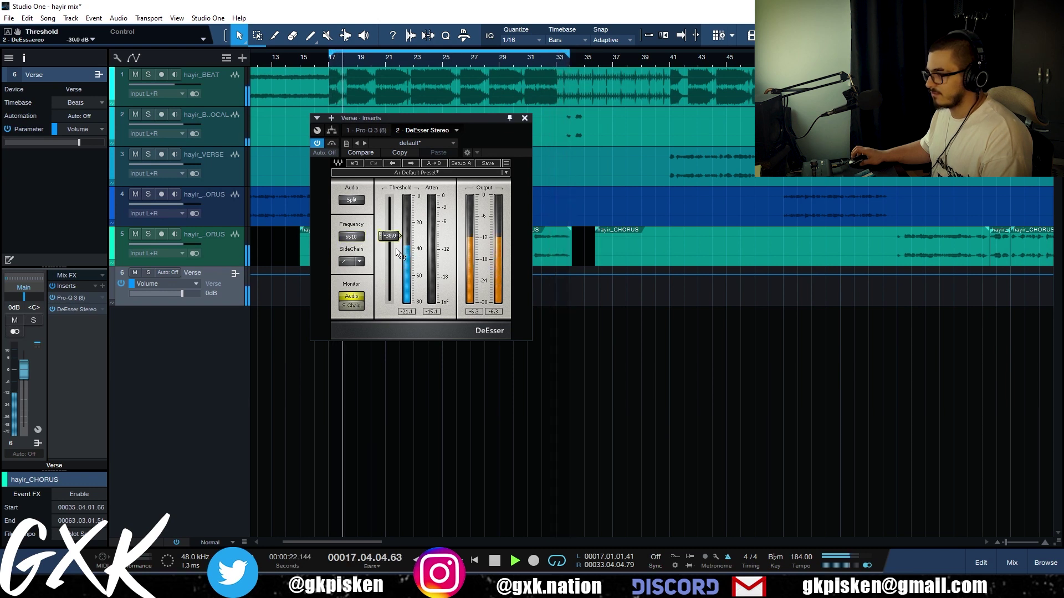
click(524, 119)
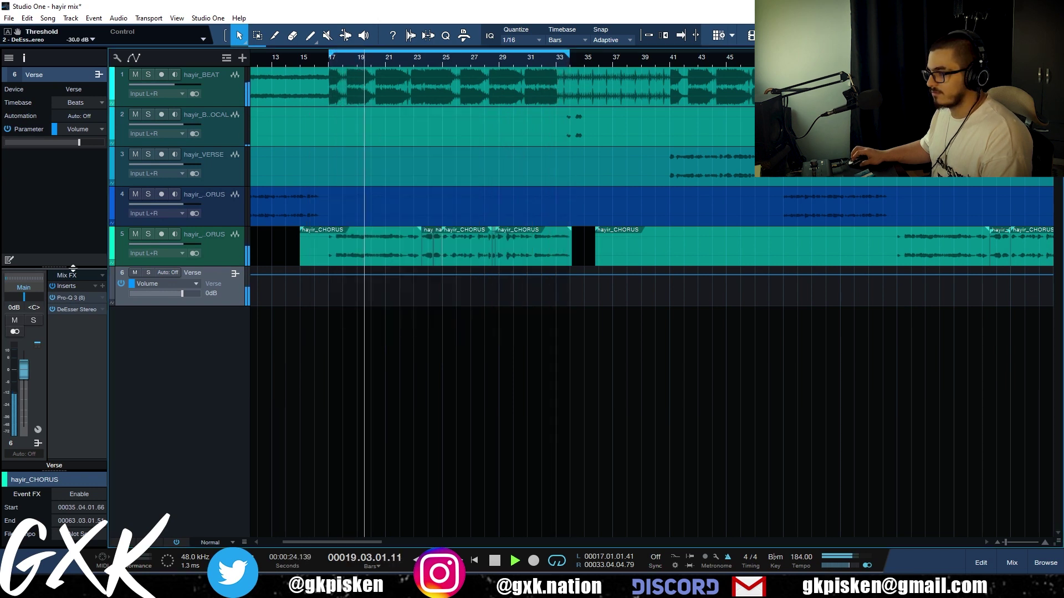
click(52, 287)
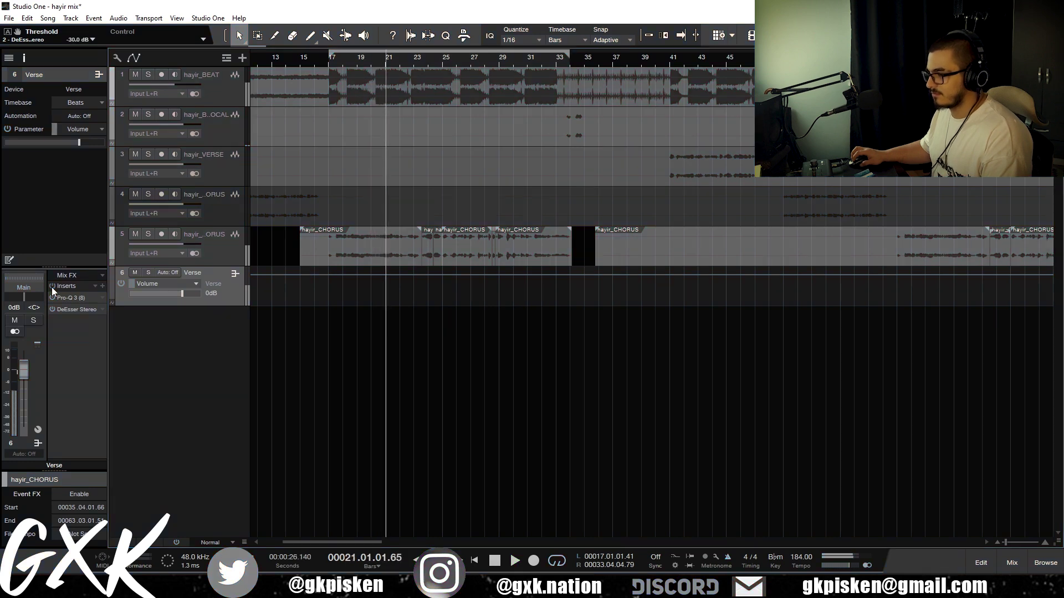
click(52, 287)
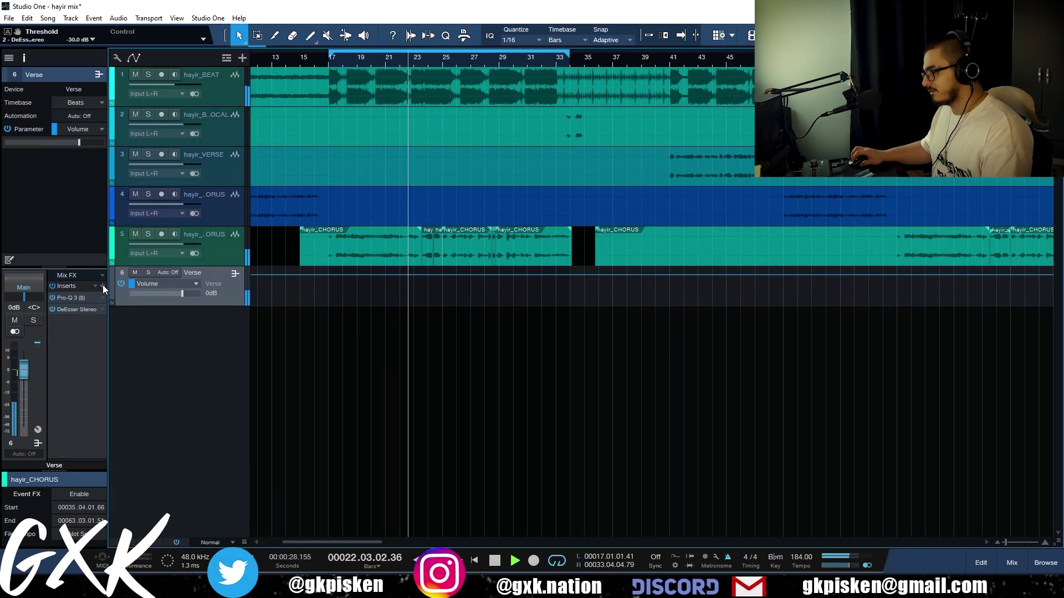
- Insert CLA-76 Stereo after the DeEsser on the Verse bus and switch the compressor to the Bluey revision
click(102, 286)
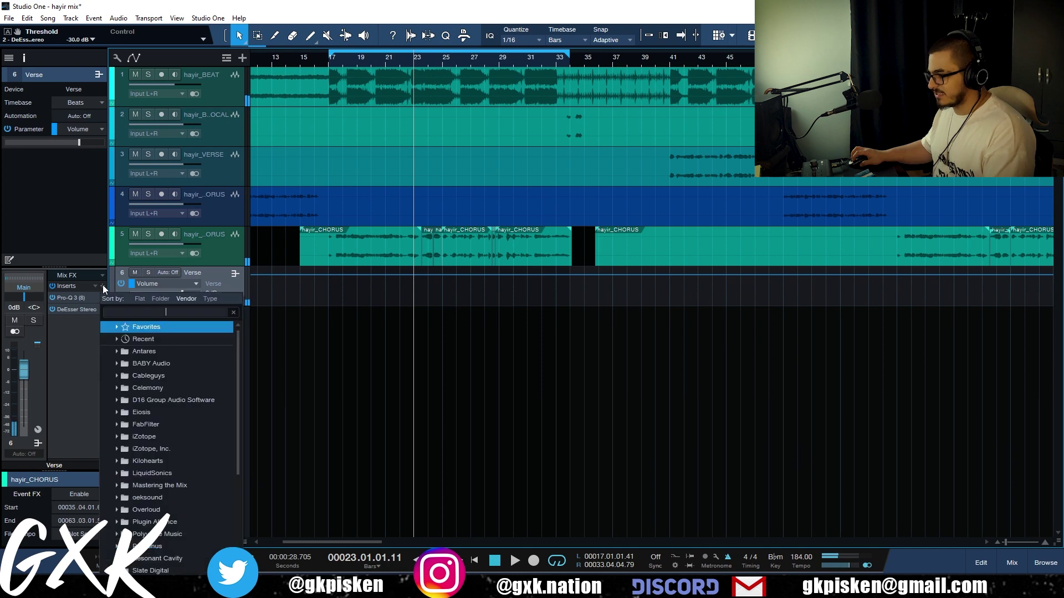
text(76)
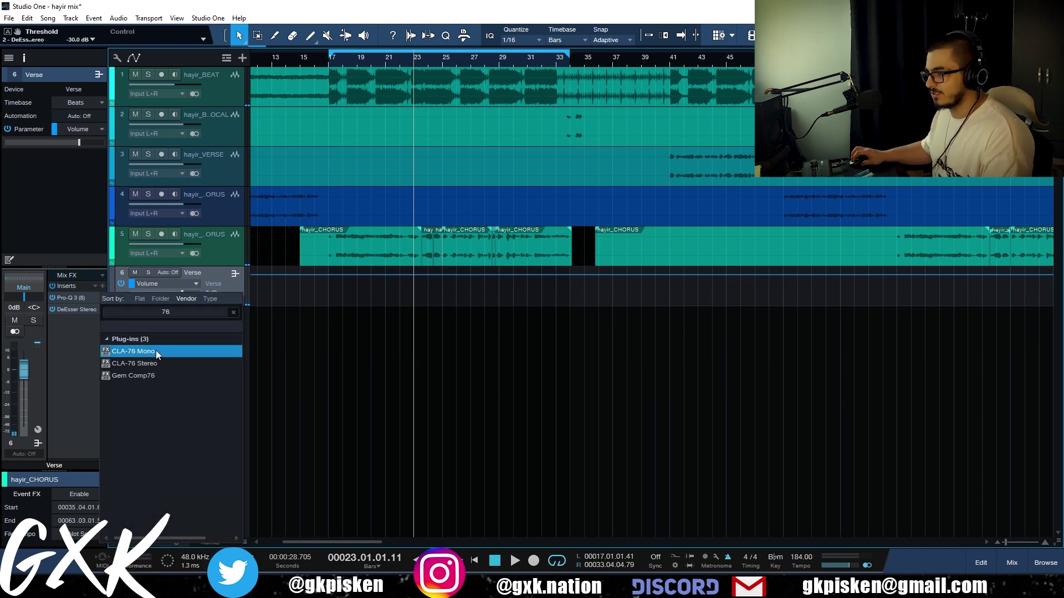
click(166, 364)
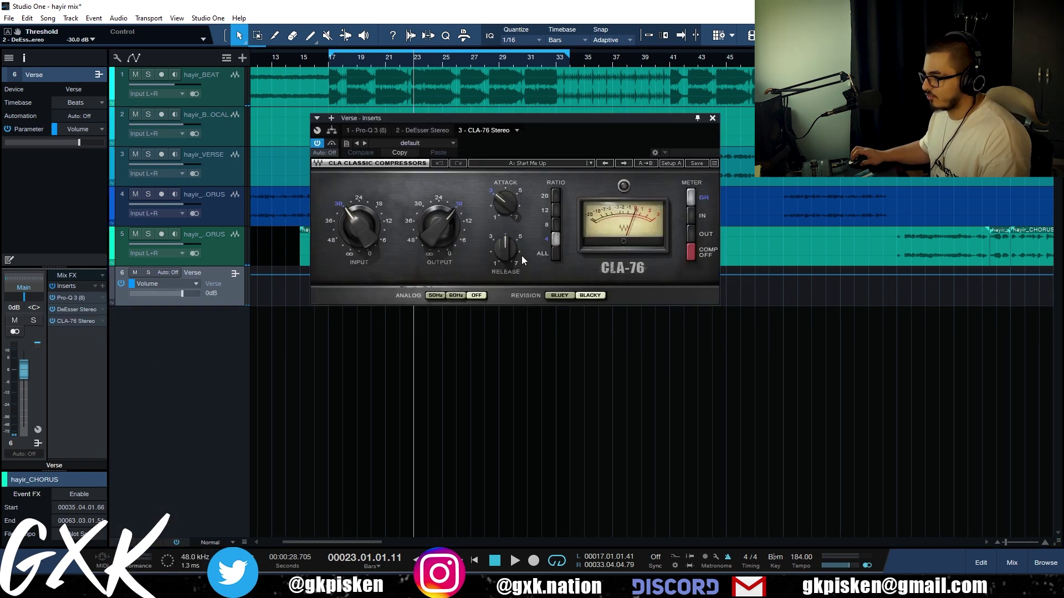
click(559, 295)
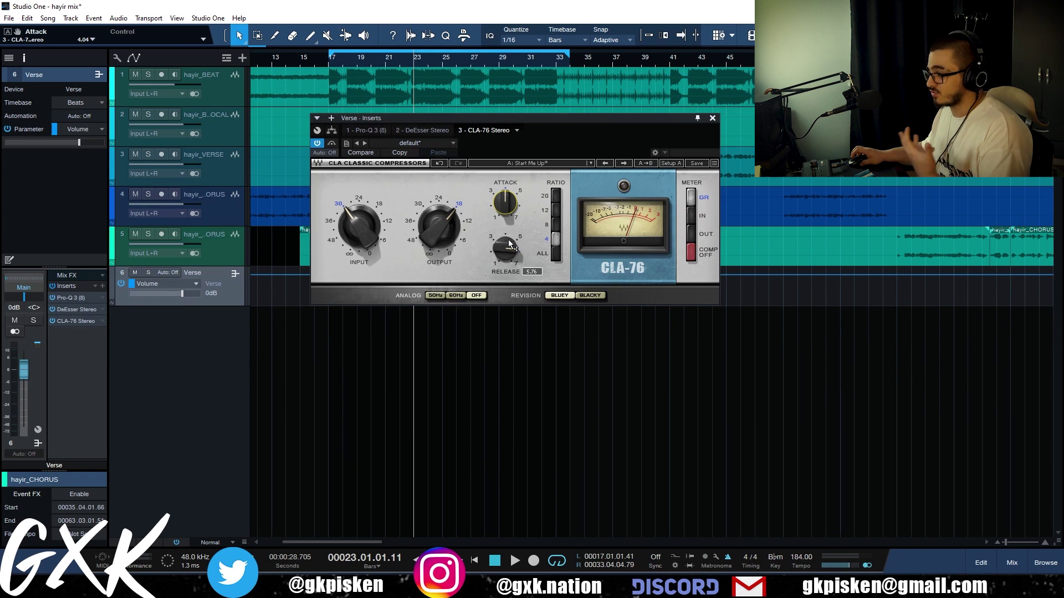
- During playback, set the CLA-76 input to about -30 and attack to about 3.8, and lower its release and output slightly
mouse_move(363, 224)
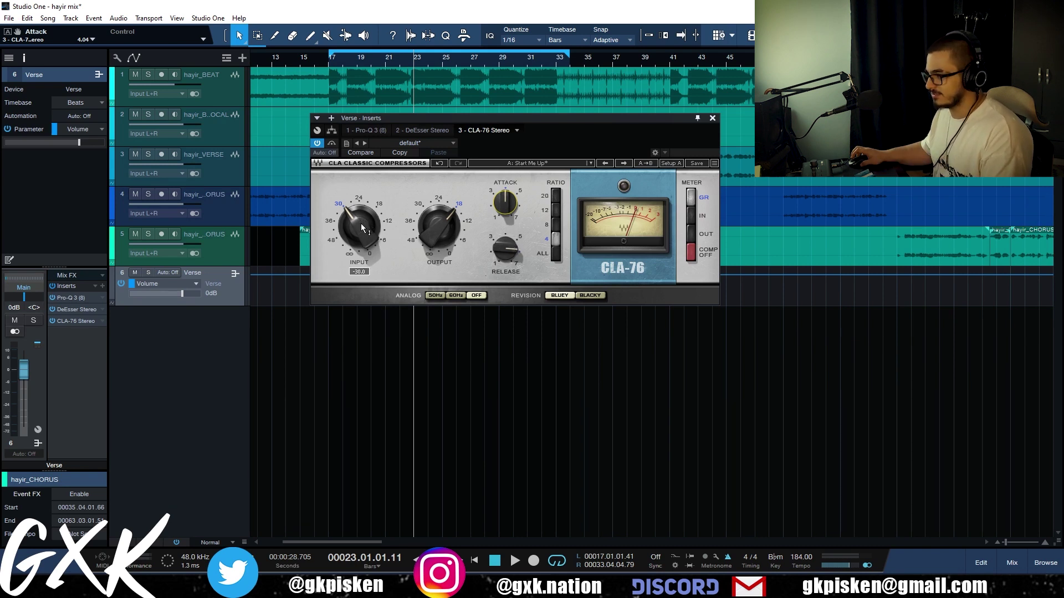
key(space)
drag(364, 225, 365, 226)
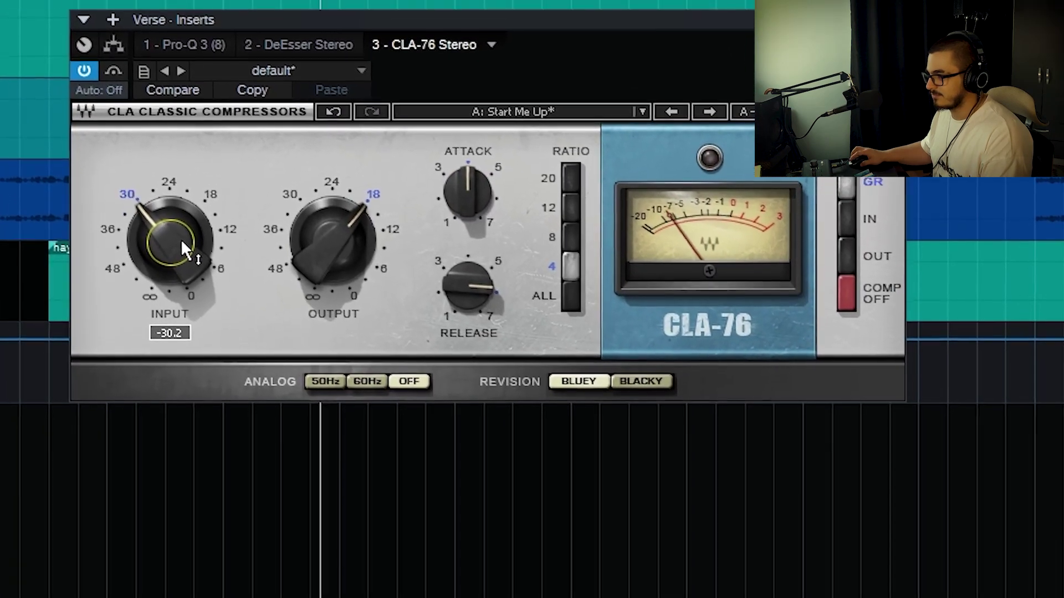
drag(181, 238, 183, 247)
drag(472, 203, 457, 308)
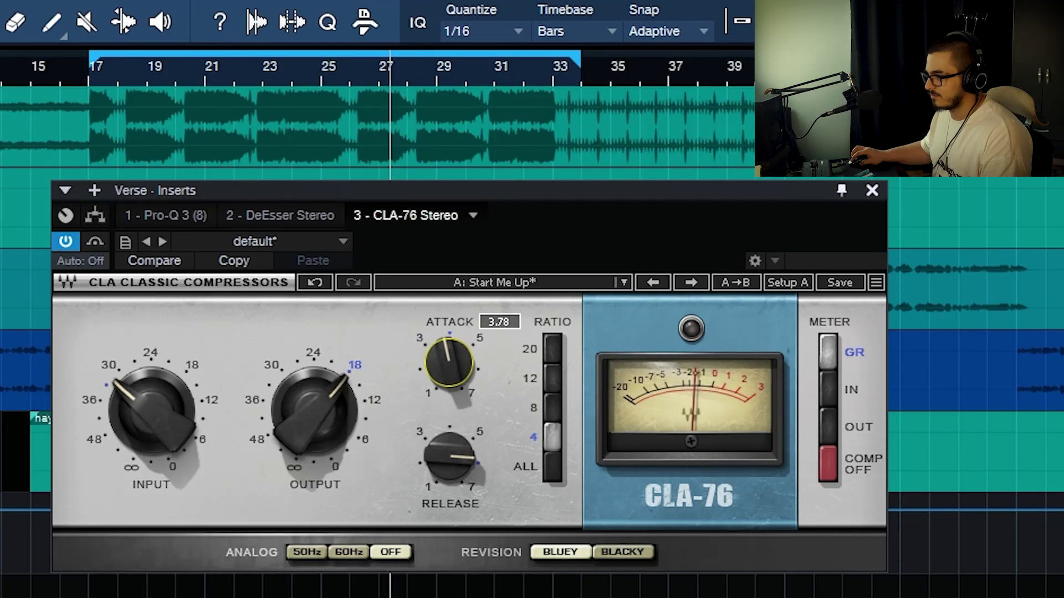
mouse_move(450, 457)
mouse_down()
mouse_move(449, 502)
mouse_move(449, 444)
mouse_move(450, 475)
mouse_up()
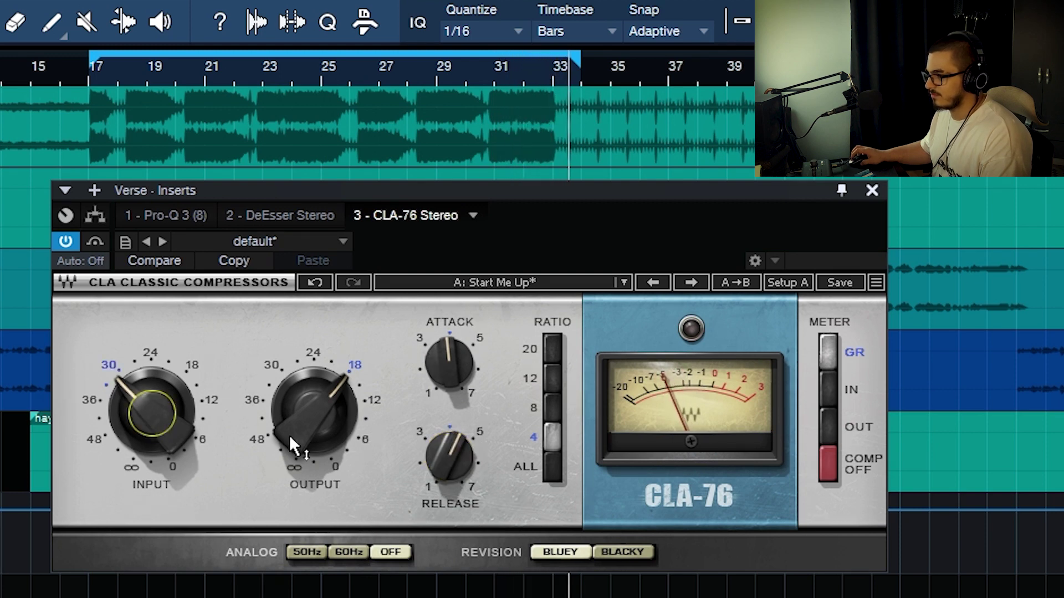
drag(321, 441, 316, 440)
- Compare the vocal during playback with all Verse bus inserts bypassed and enabled
click(95, 240)
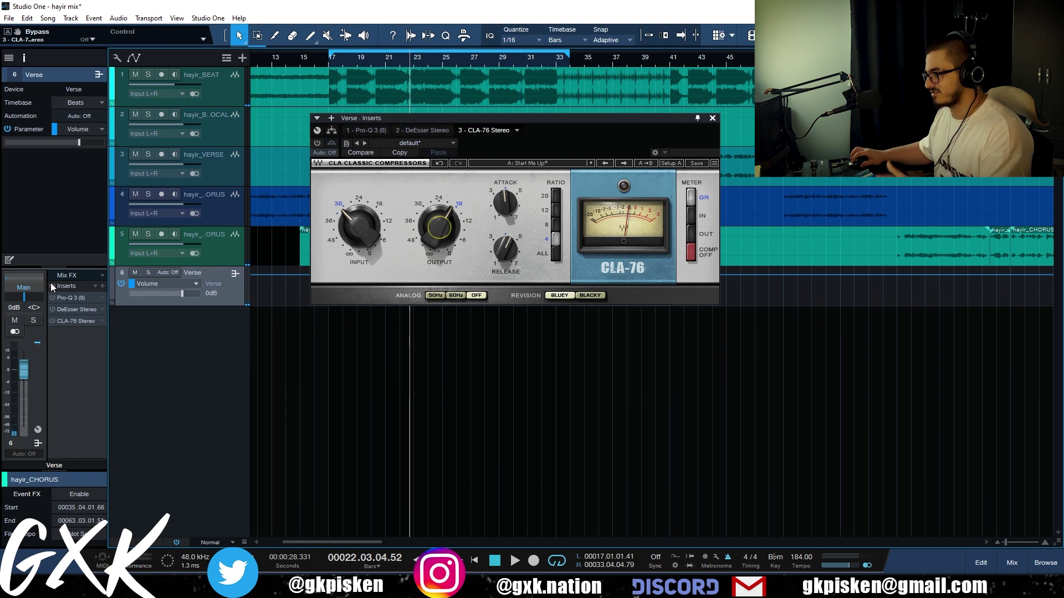
key(space)
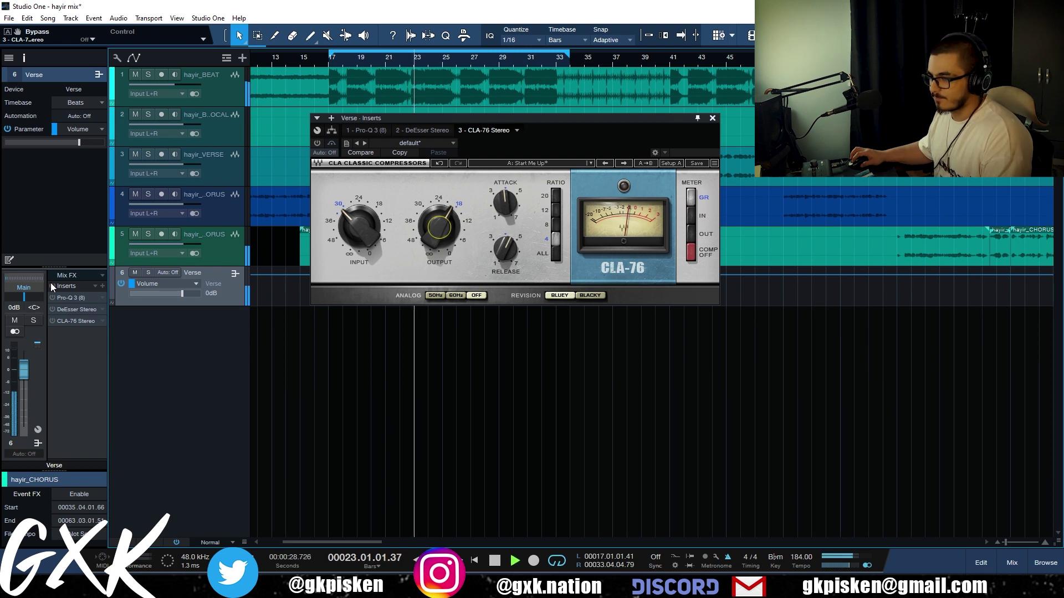
click(53, 286)
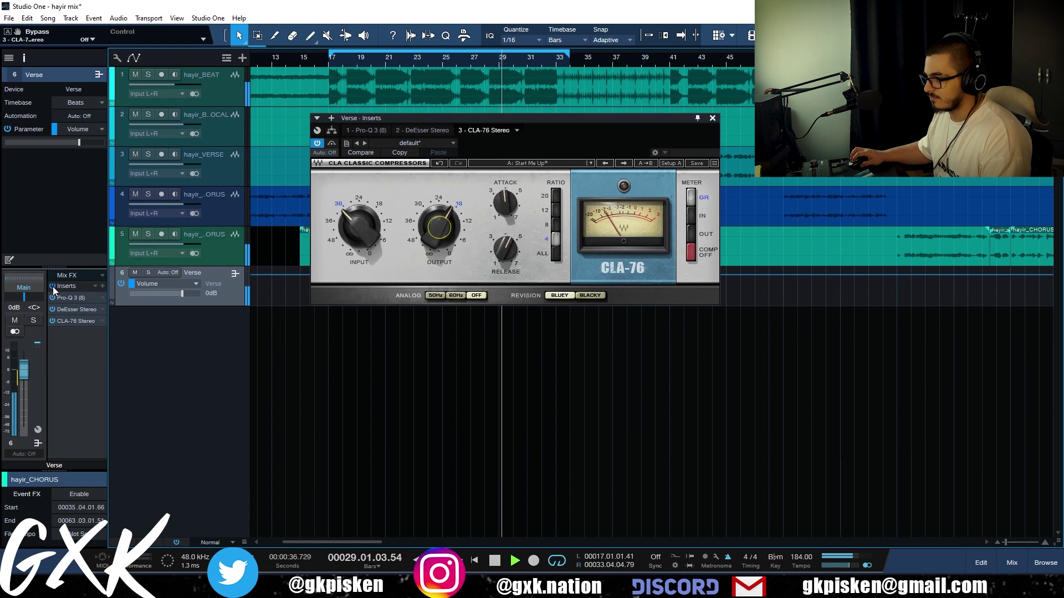
- Lower the CLA-76 input to -33.3 and compare the Verse bus with its inserts bypassed and enabled
drag(361, 221, 363, 232)
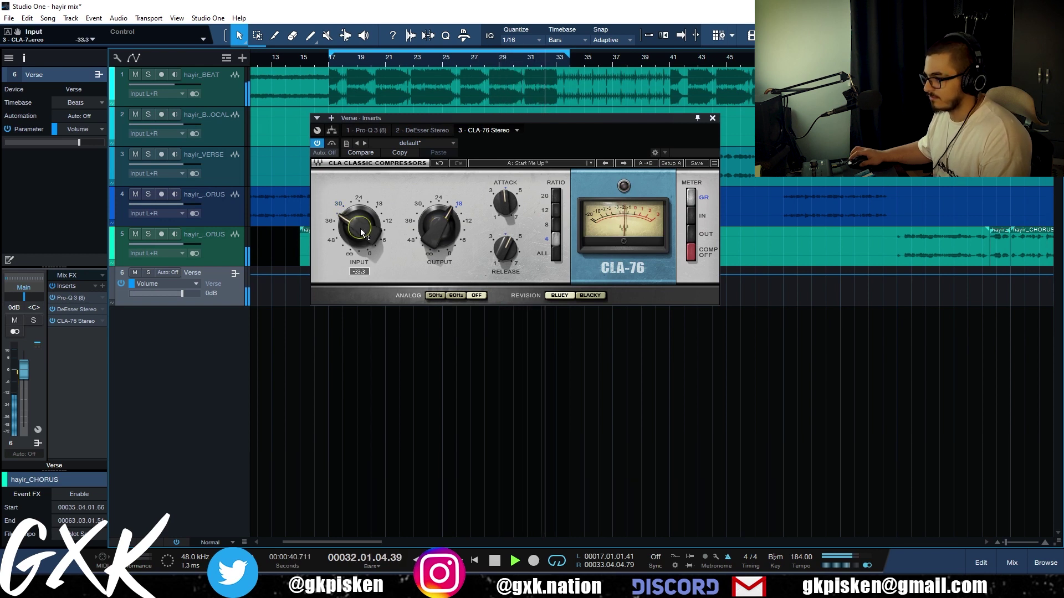
mouse_move(447, 234)
key(space)
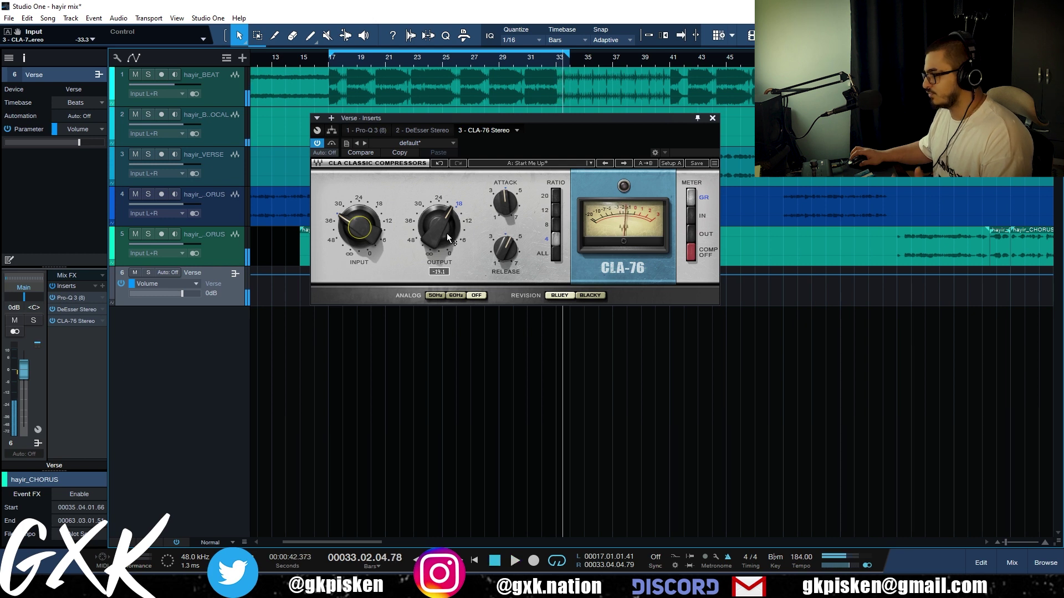
key(space)
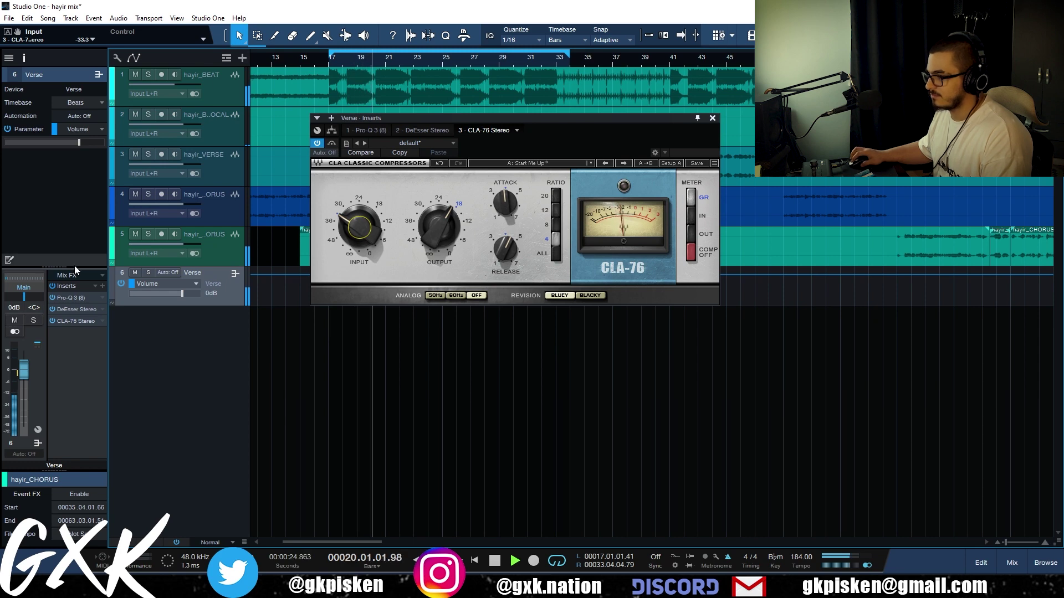
click(52, 286)
click(52, 285)
key(space)
- Insert CLA-2A Mono after the CLA-76 on the Verse bus and set its peak reduction to 34
click(105, 287)
text(2a)
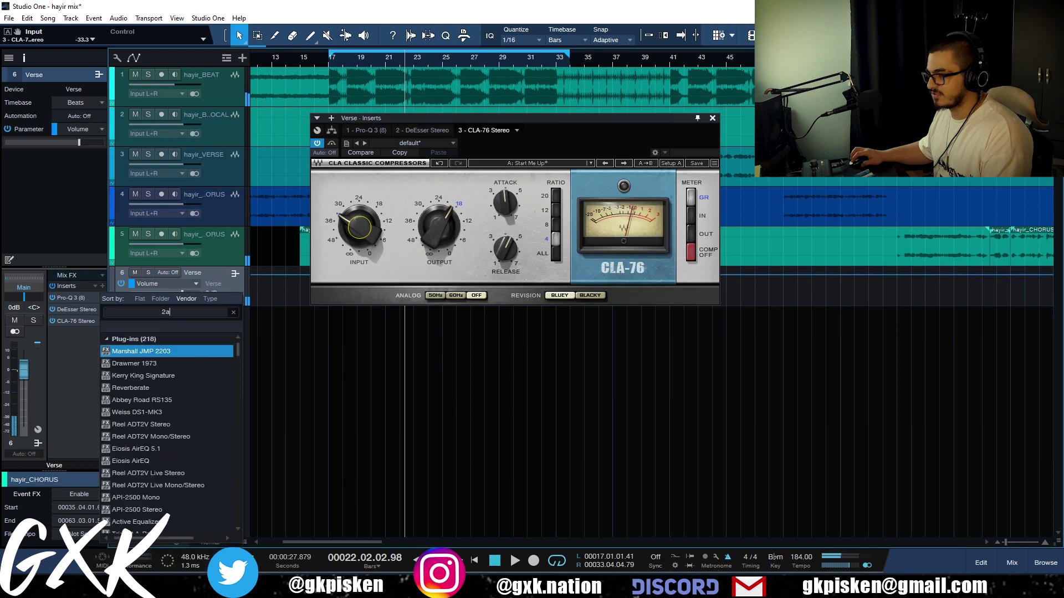
click(176, 348)
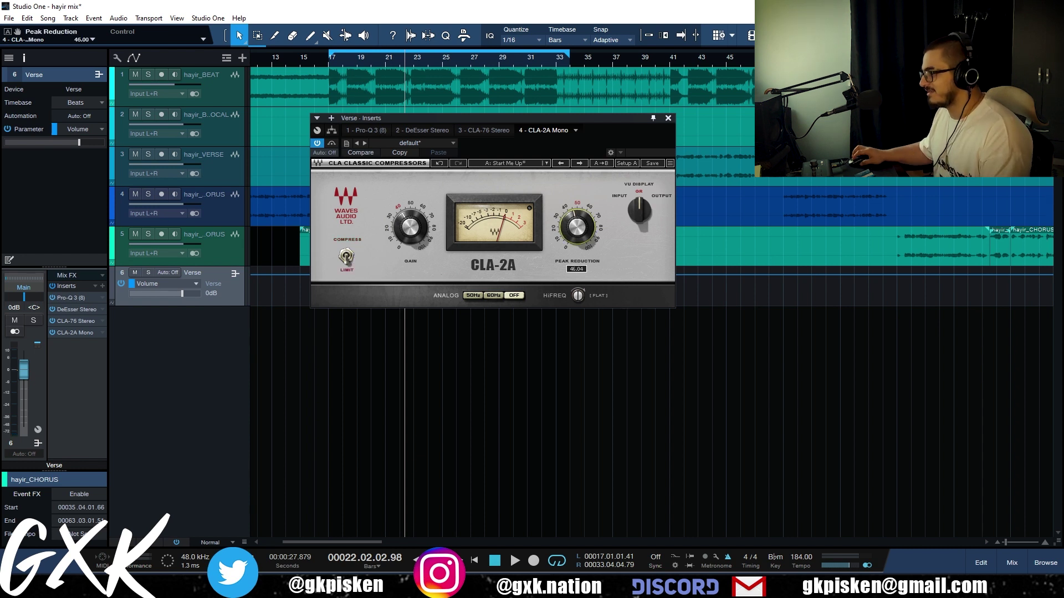
text(34)
key(Return)
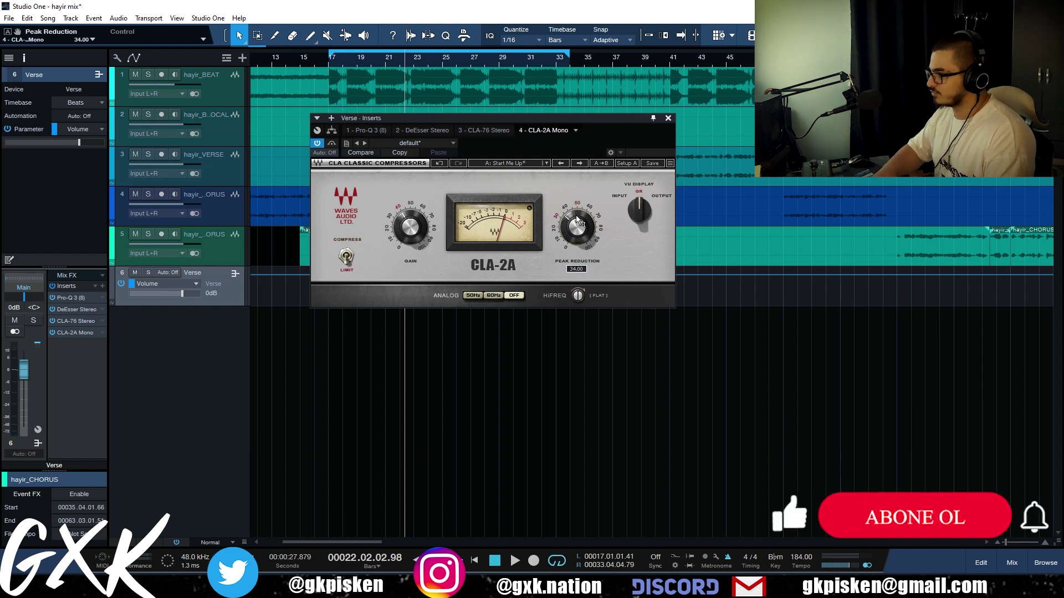
- Raise the CLA-2A peak reduction to about 46.2 during playback and set its gain to 34
key(space)
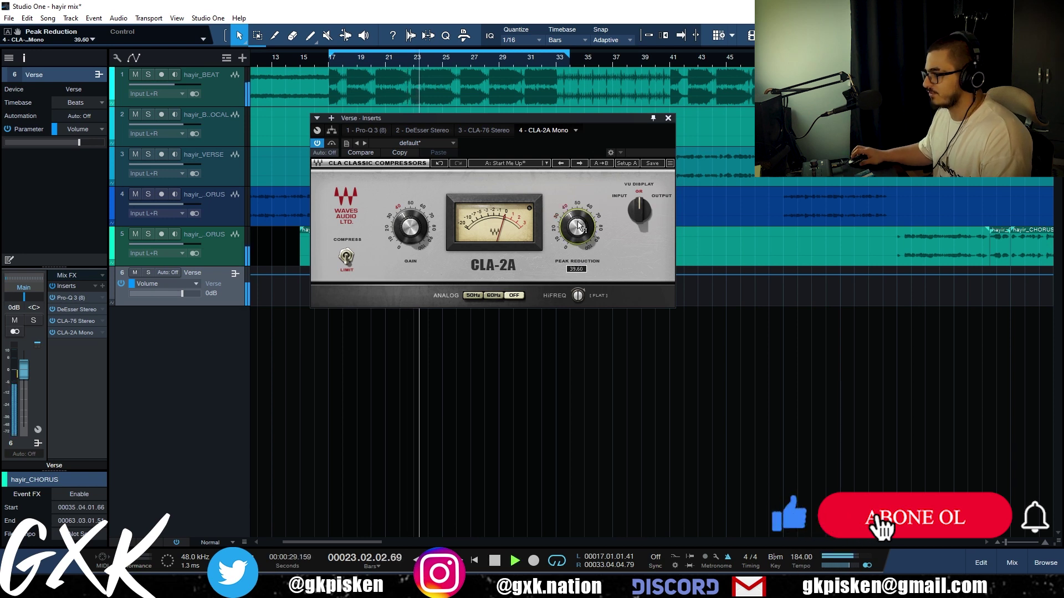
drag(578, 239, 578, 226)
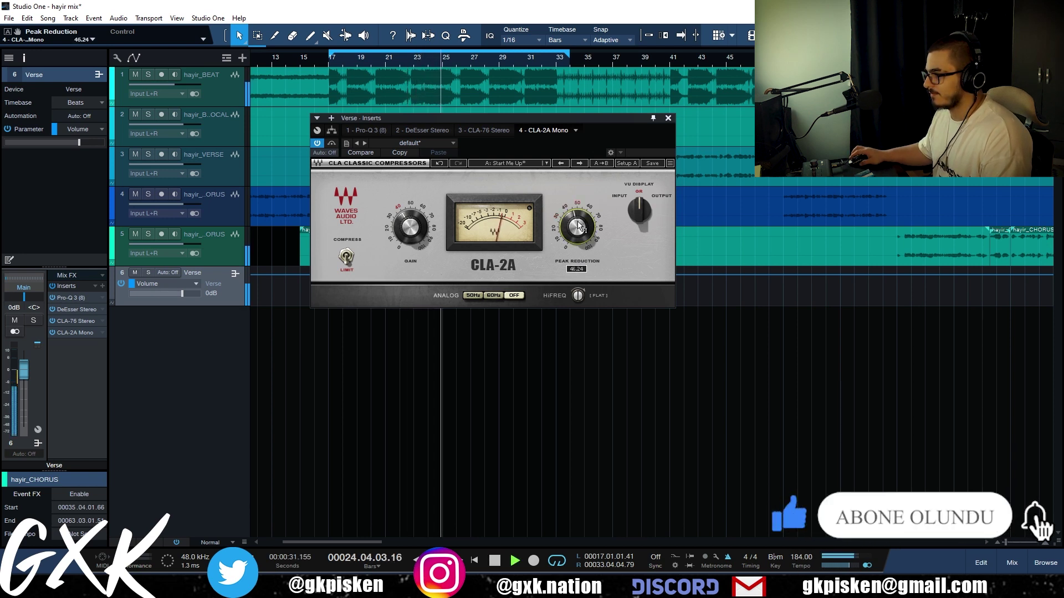
mouse_move(413, 230)
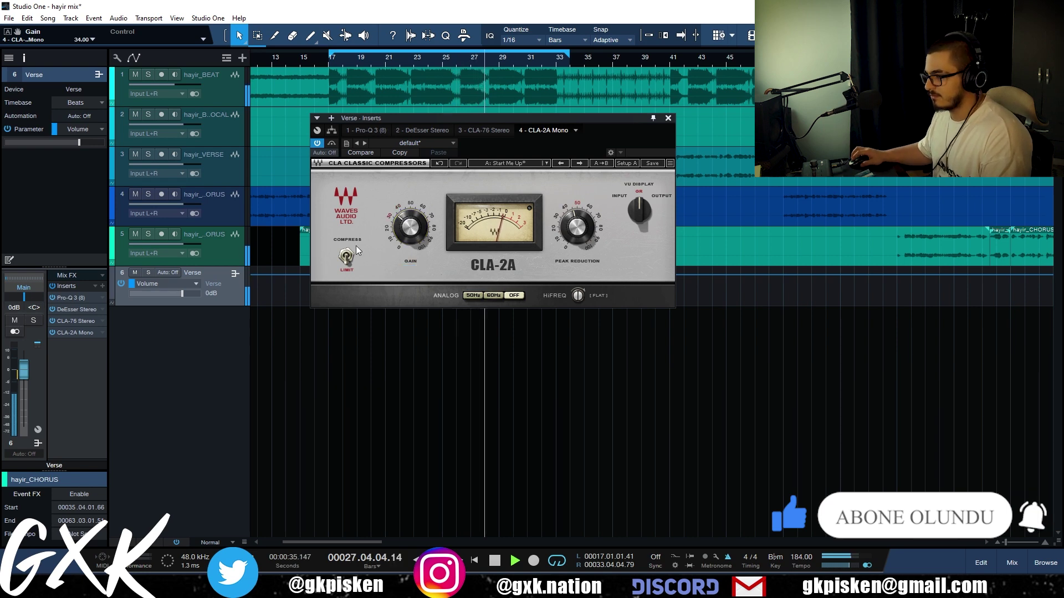
- Close the CLA-2A window and listen to the Verse bus with the whole insert chain bypassed and enabled
click(51, 286)
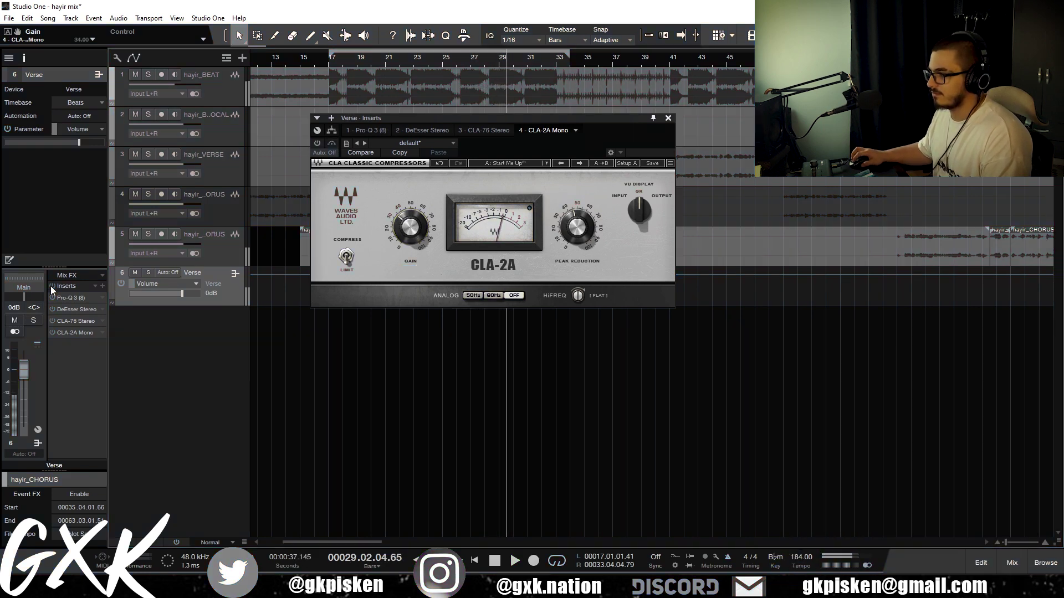
click(668, 117)
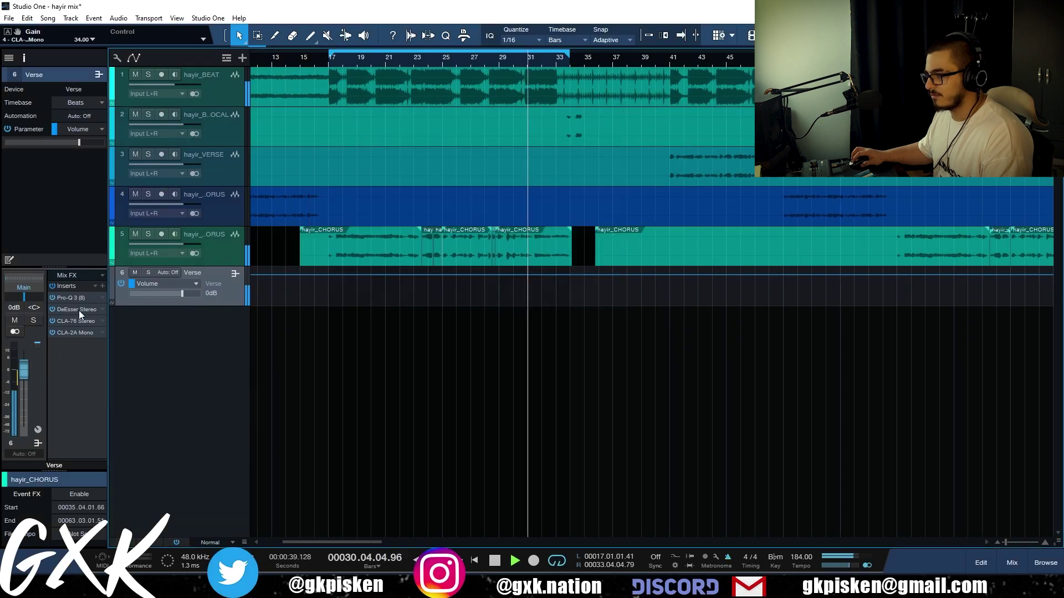
click(51, 287)
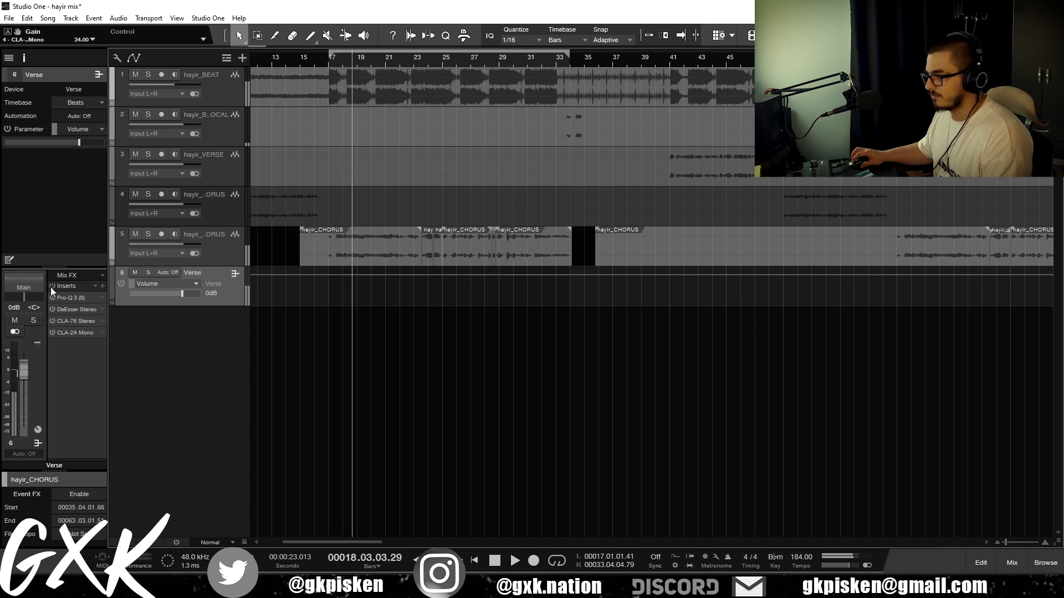
click(51, 287)
key(space)
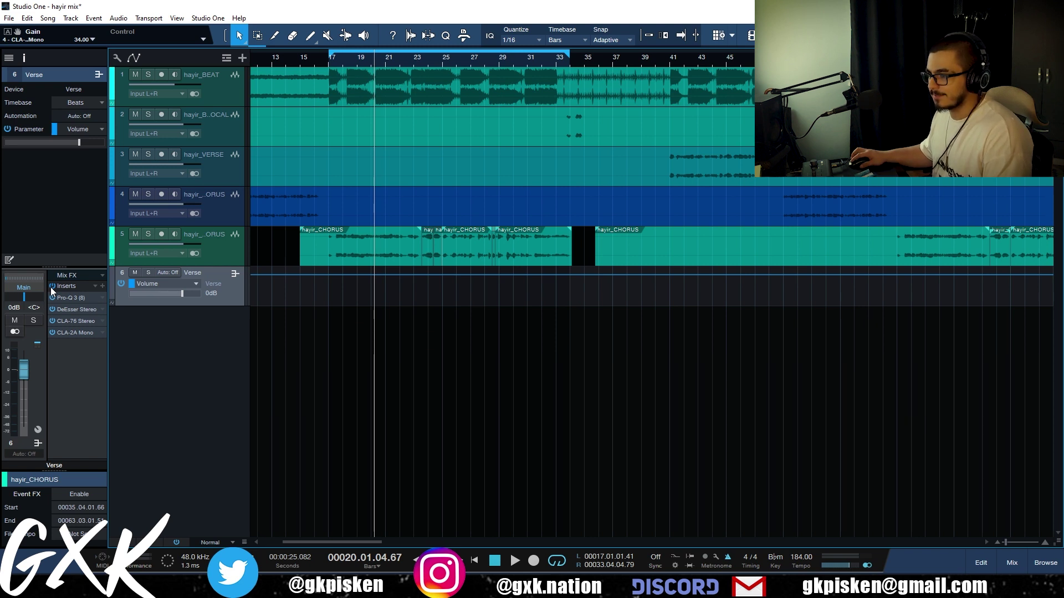
key(space)
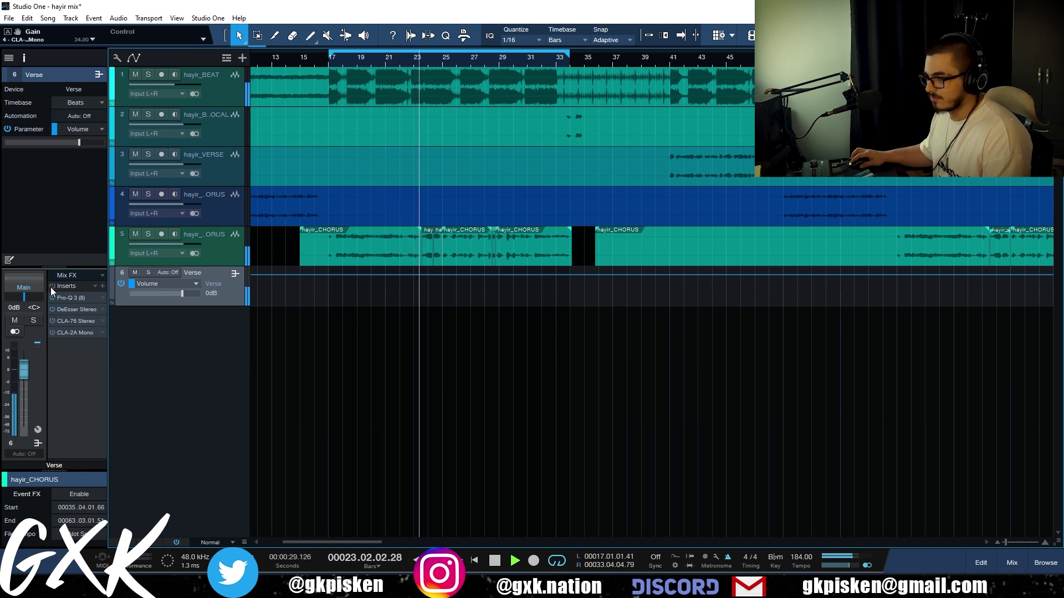
key(space)
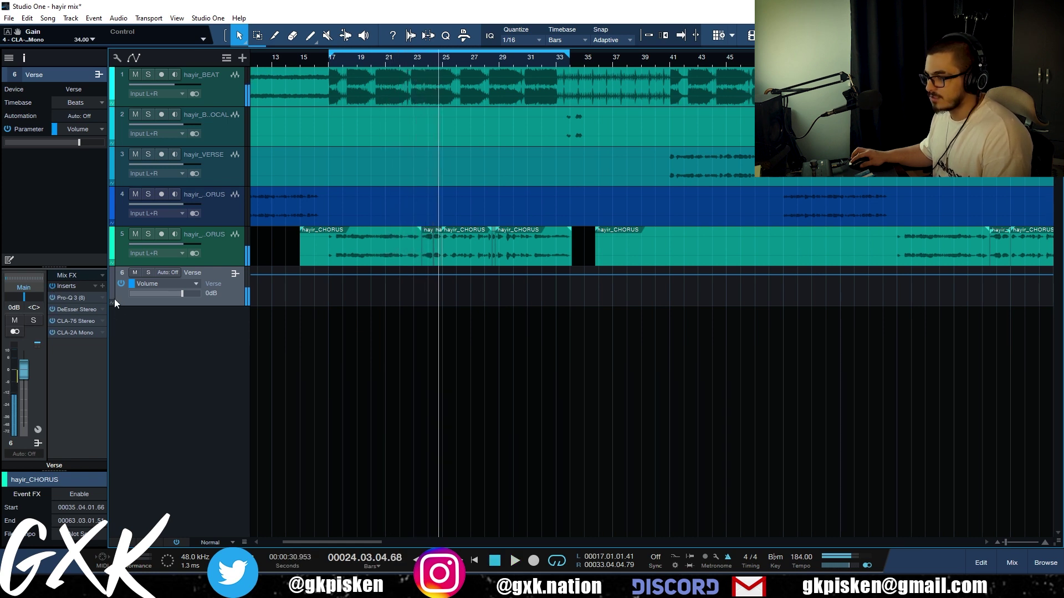
- Insert CLA Vocals after the CLA-2A on the Verse bus
click(102, 286)
text(cla v)
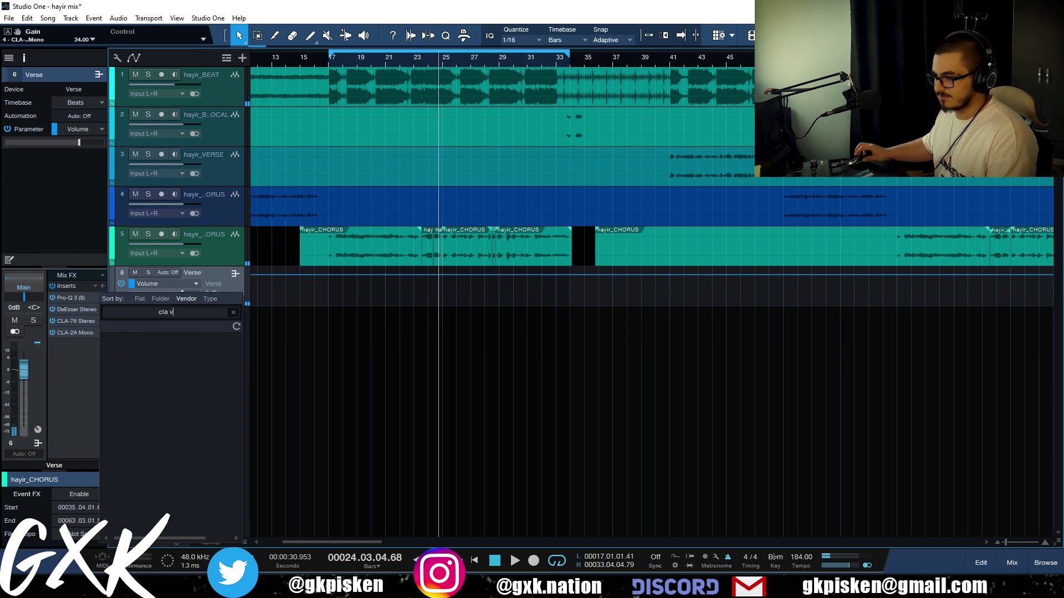
click(156, 356)
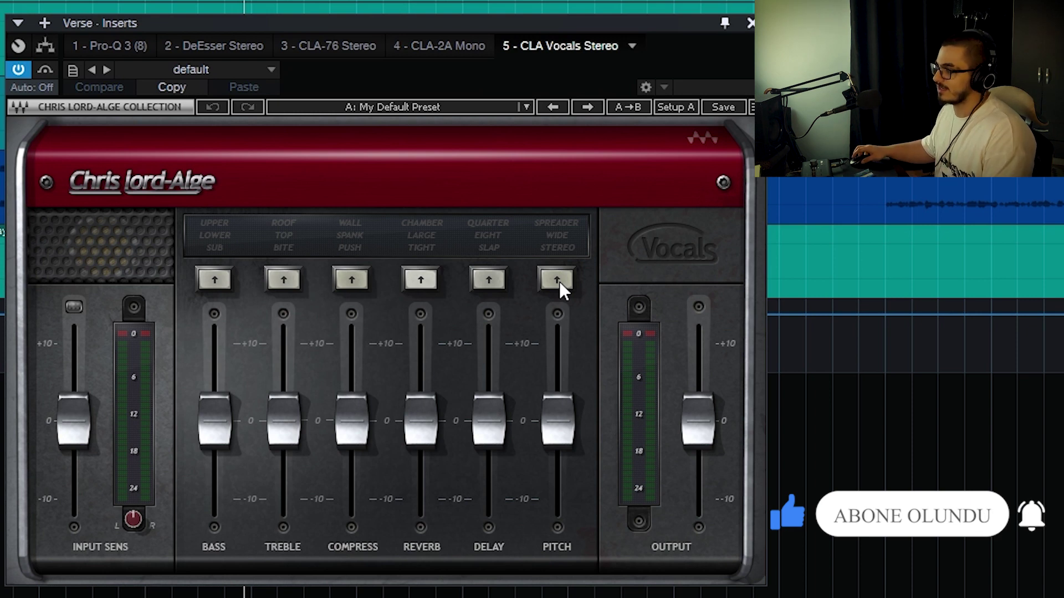
- Set the CLA Vocals reverb to Chamber and lower its level to about -0.5 during playback
click(422, 279)
drag(424, 393, 426, 298)
click(422, 288)
click(422, 288)
drag(429, 381, 431, 397)
scroll(431, 397, down, 10)
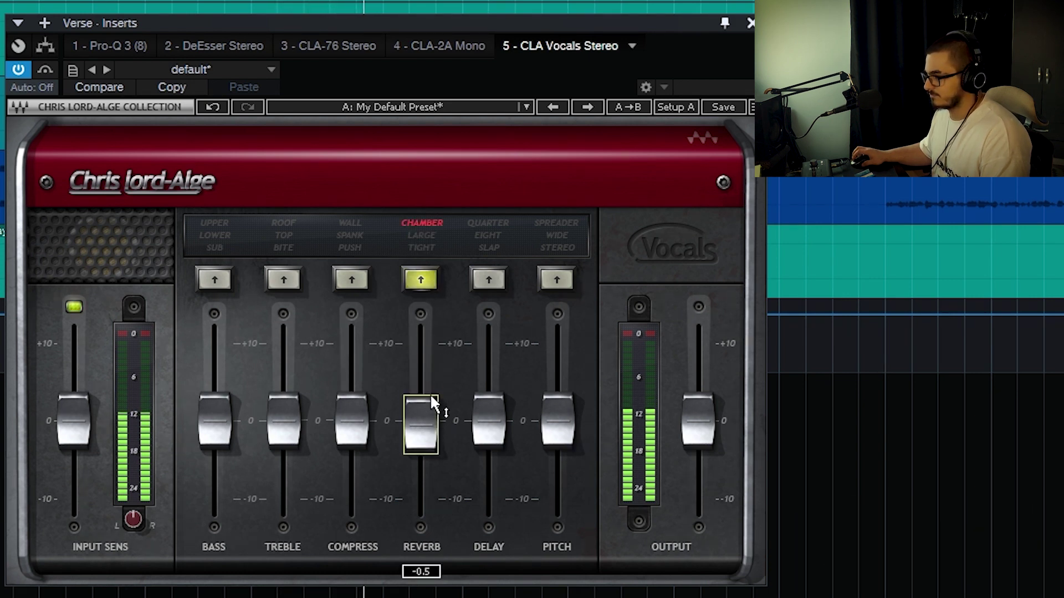
- Lower the CLA Vocals reverb to -3.5 and enable its Quarter delay at -3.5 while listening
scroll(448, 412, down, 2)
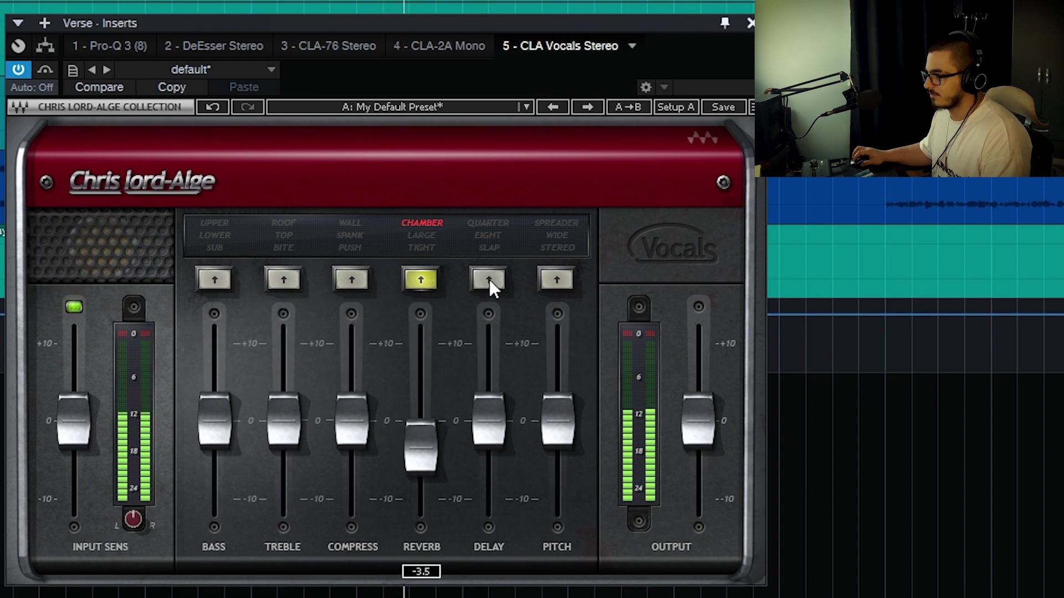
click(490, 280)
scroll(496, 405, up, 4)
scroll(495, 403, up, 11)
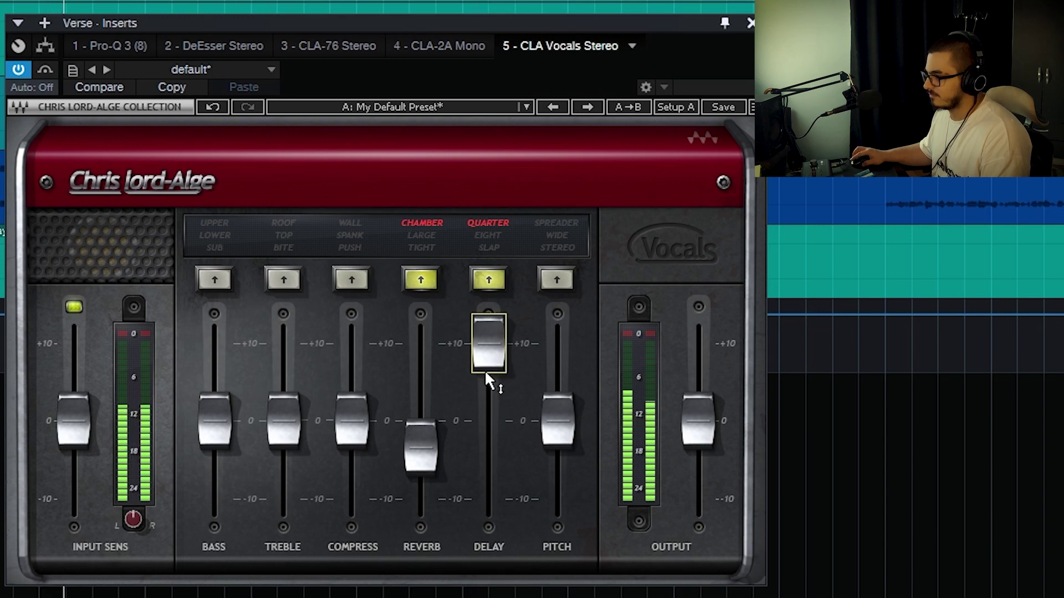
scroll(487, 374, down, 20)
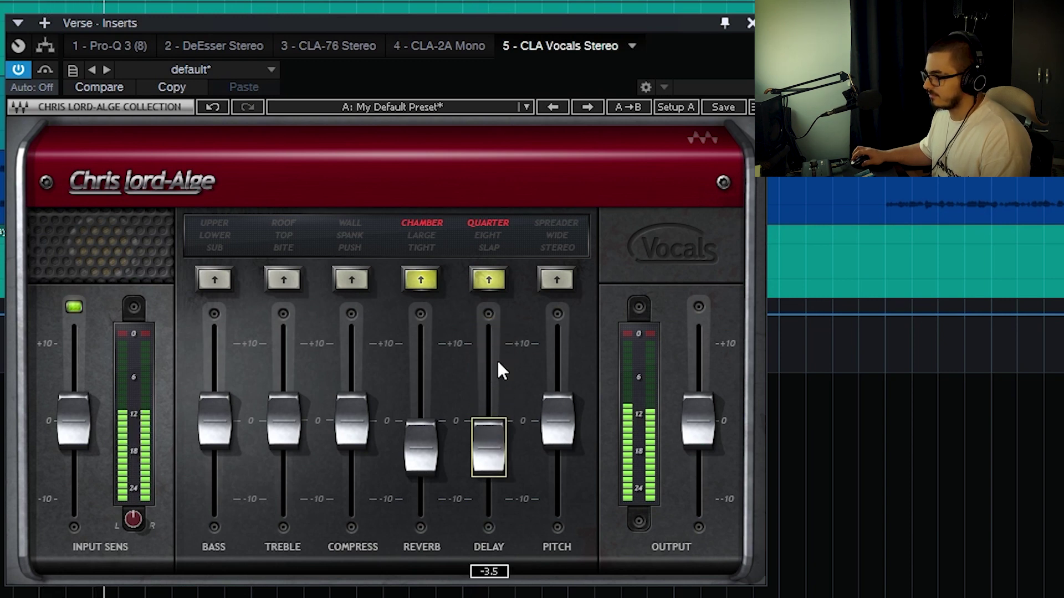
- Enable the CLA Vocals pitch effect in Spreader mode and audition it at 10.0 before lowering it to about -5
click(557, 281)
drag(557, 418, 557, 339)
click(555, 281)
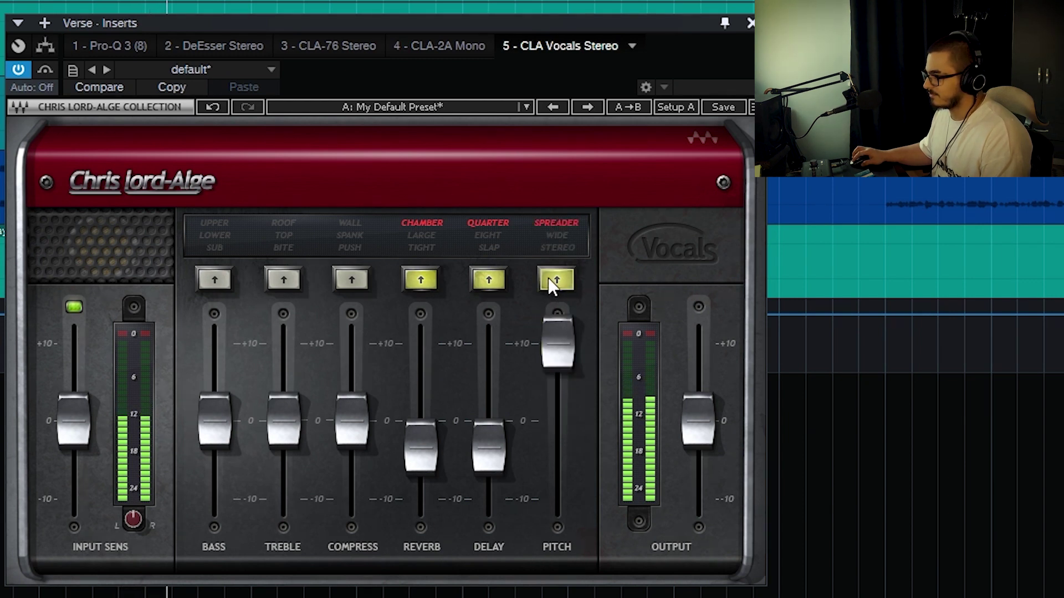
click(571, 335)
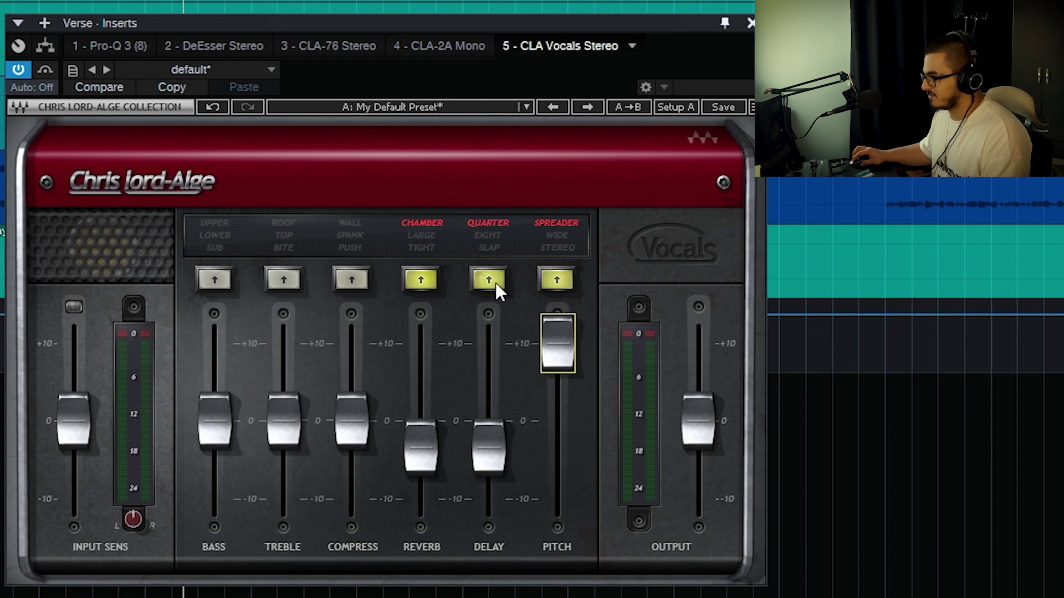
click(563, 340)
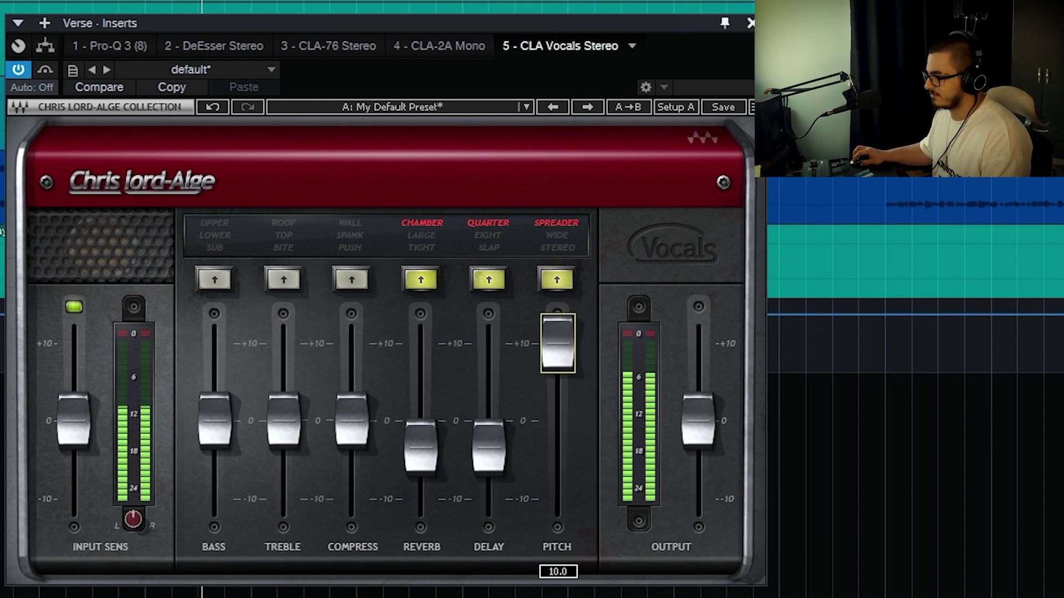
drag(562, 335, 562, 454)
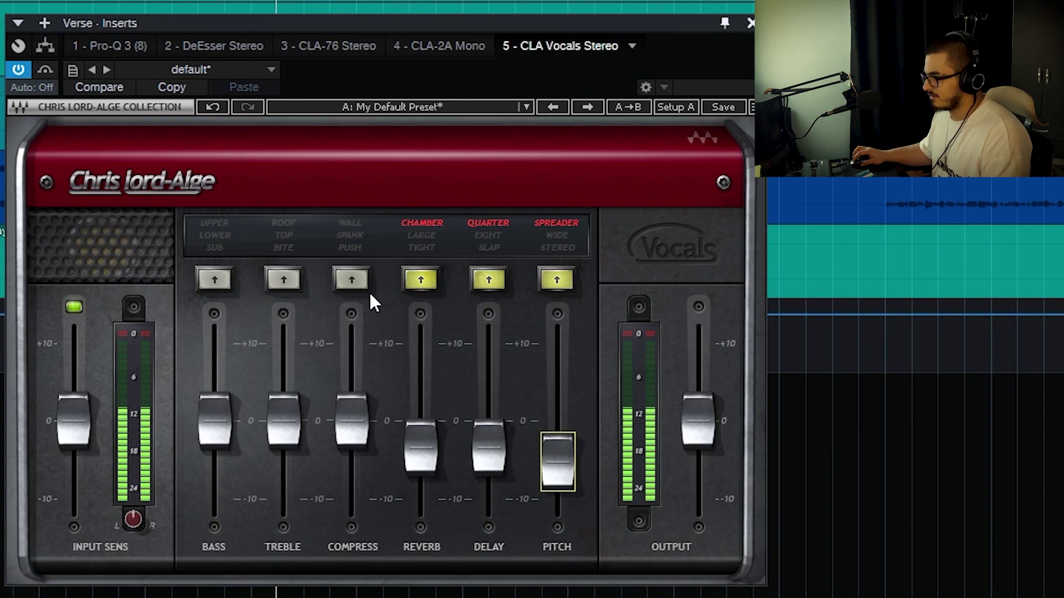
- Set the CLA Vocals compression to Push and audition louder settings before leaving its level at 0.1
click(359, 278)
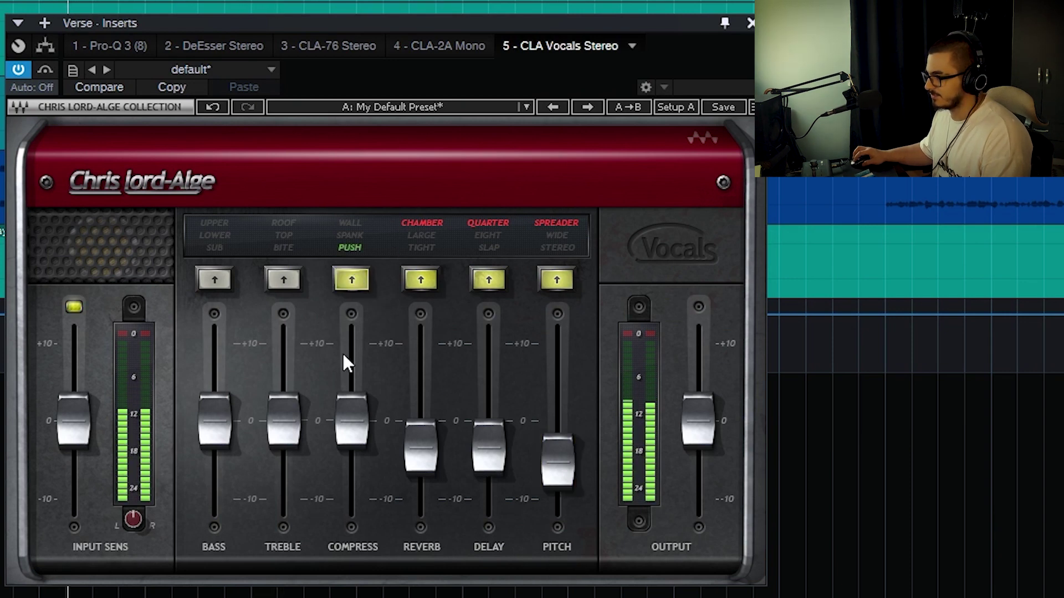
drag(355, 435, 355, 382)
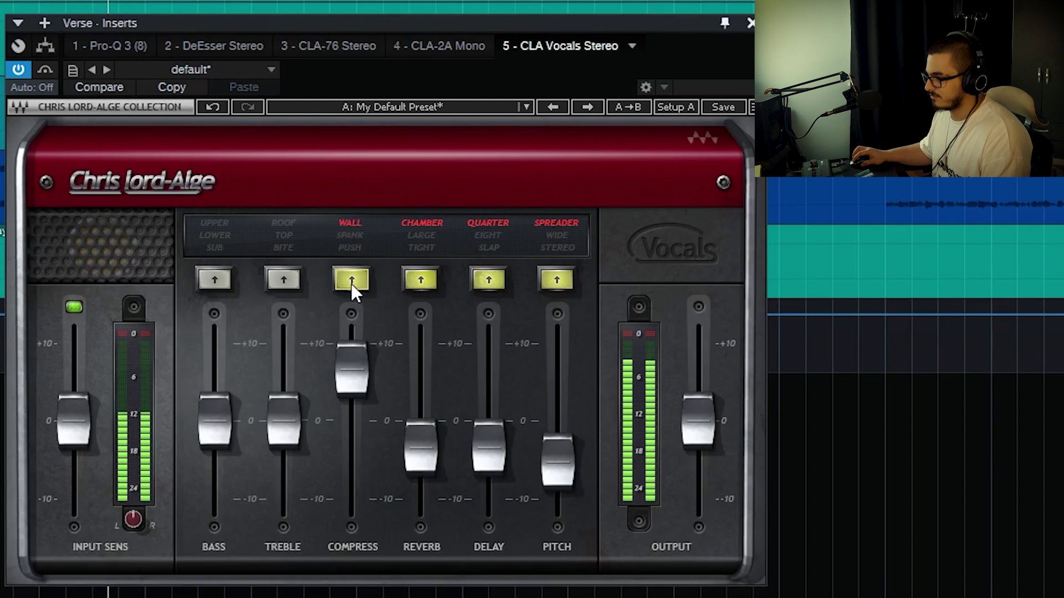
drag(347, 357, 347, 409)
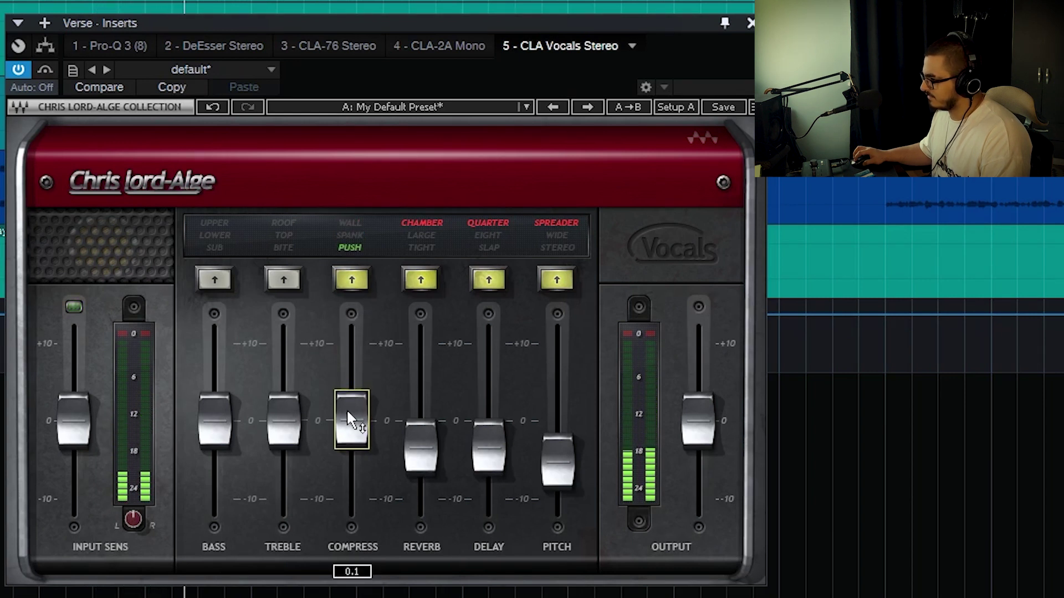
- Audition the CLA Vocals treble modes at 10.0, choosing Top and lowering its level to about 1
click(281, 282)
drag(300, 425, 300, 348)
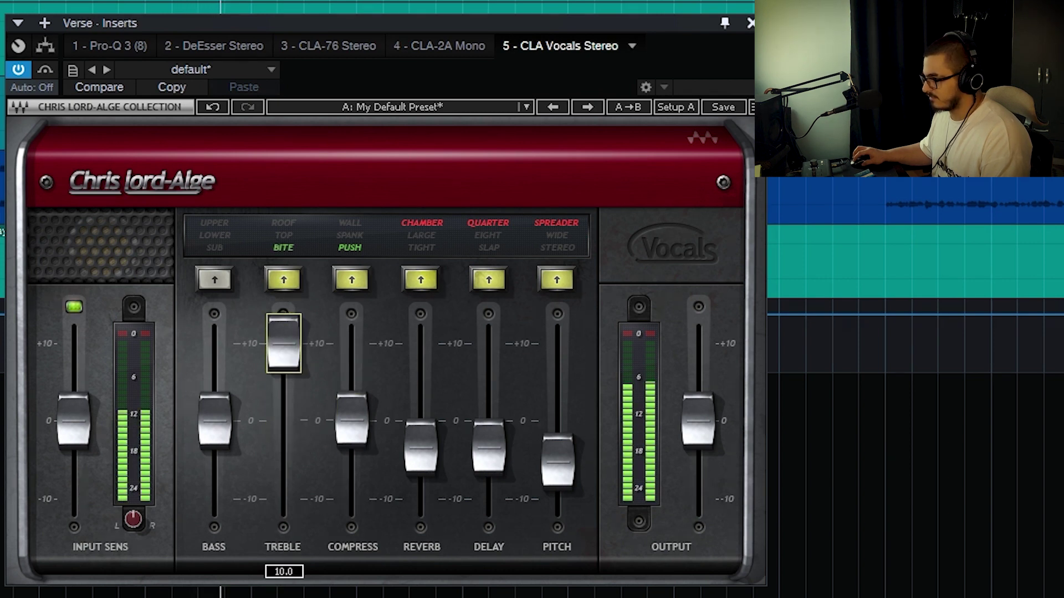
click(291, 277)
click(290, 277)
click(290, 277)
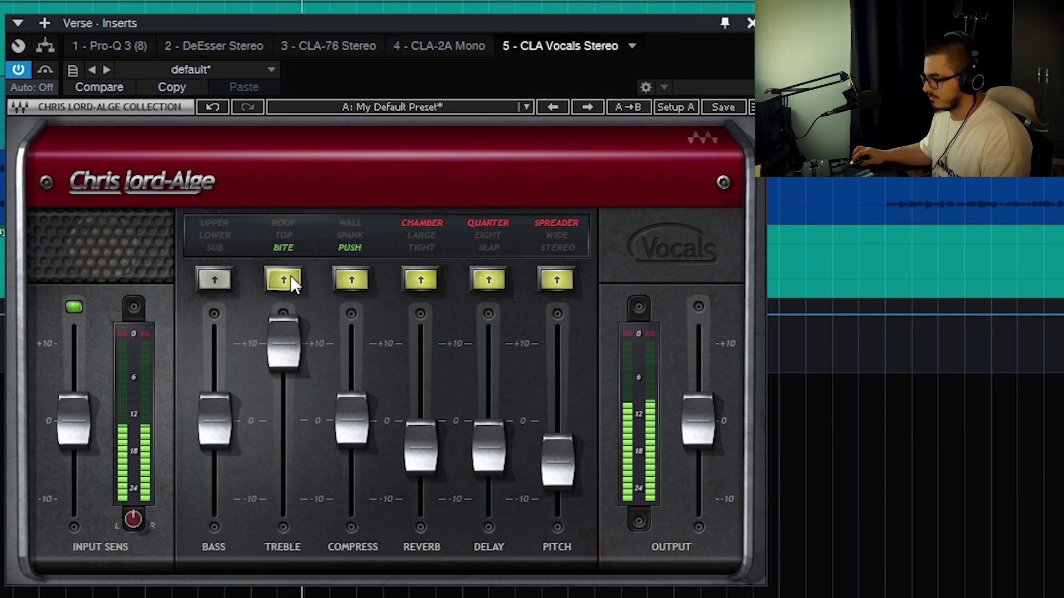
click(277, 282)
drag(283, 341, 283, 410)
- Enable the CLA Vocals bass in Sub mode at about -2 and lower the plug-in's output to about -2
click(213, 280)
mouse_move(216, 424)
mouse_down()
mouse_move(215, 343)
mouse_move(215, 439)
mouse_up()
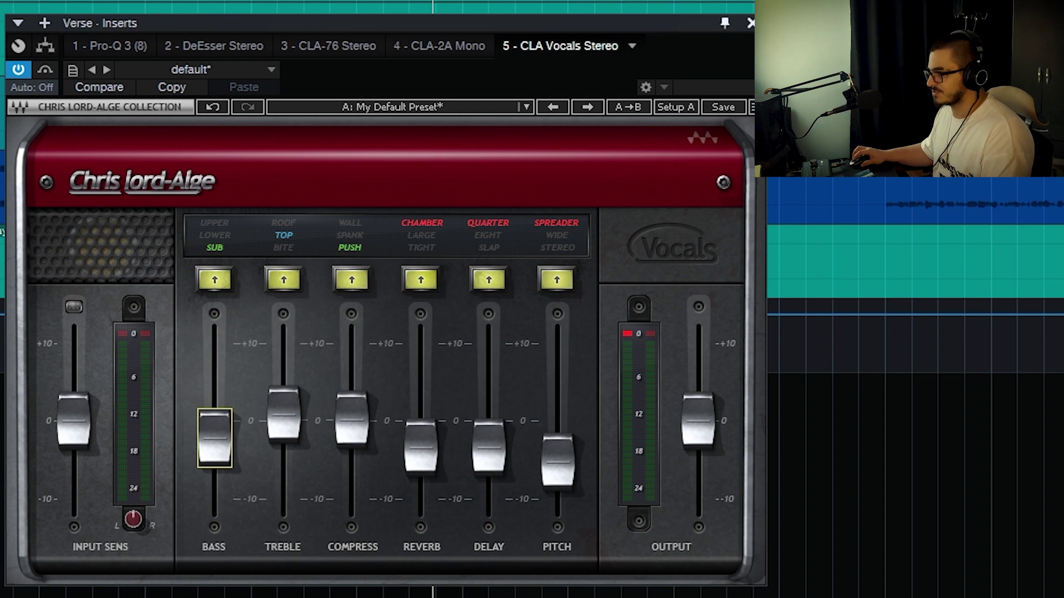
drag(706, 448, 708, 454)
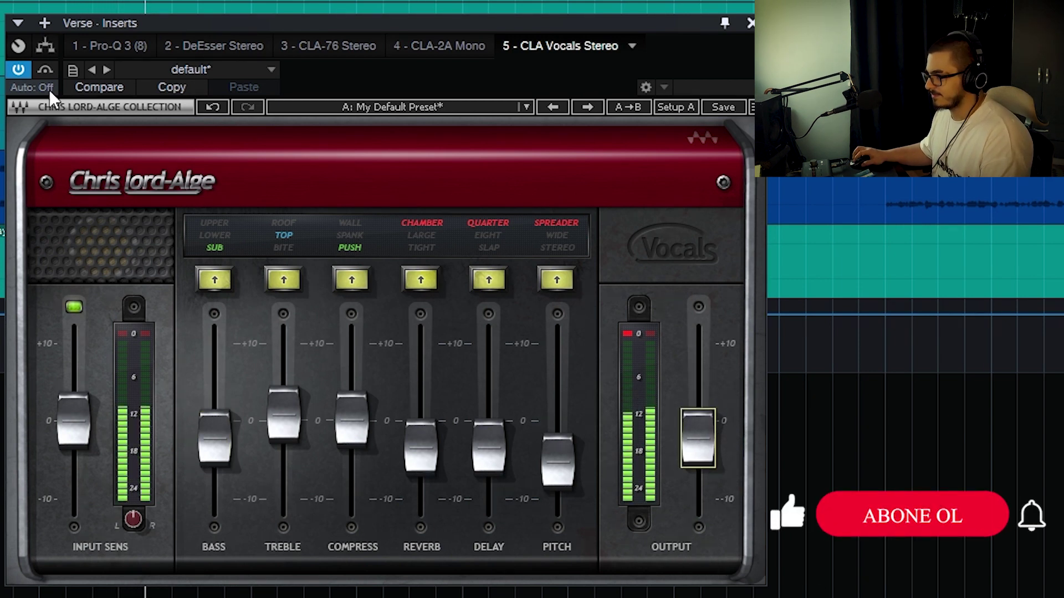
- Compare the Verse bus with CLA Vocals bypassed and enabled during playback, and close the plug-in window
click(43, 66)
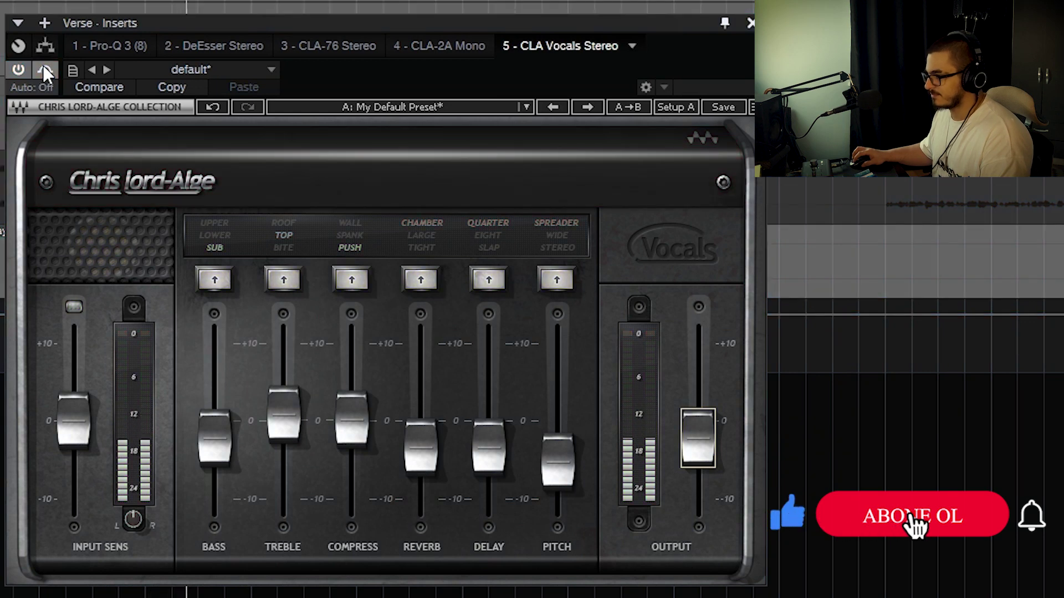
click(44, 67)
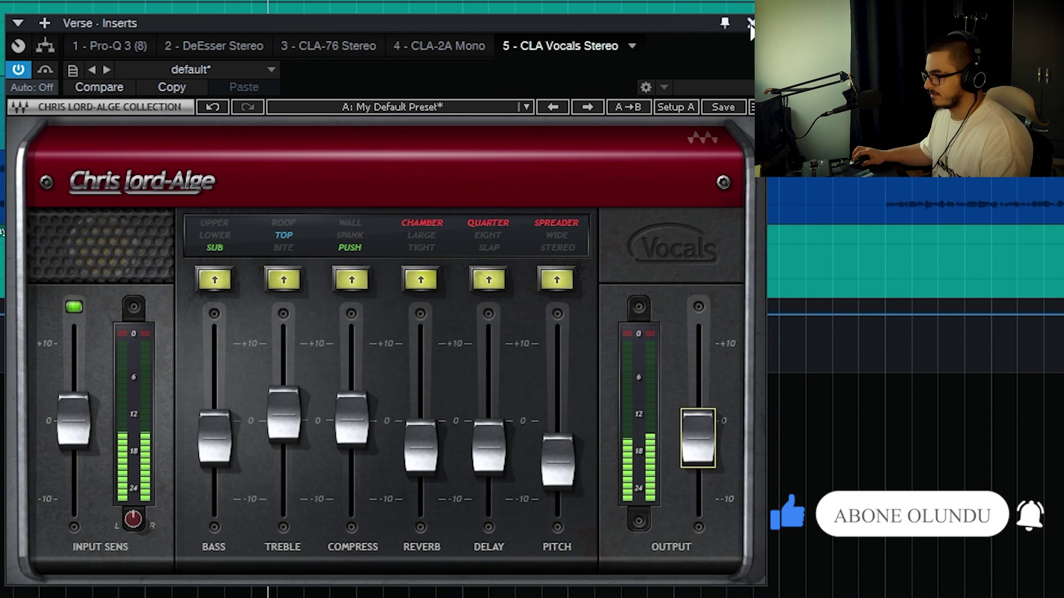
click(750, 25)
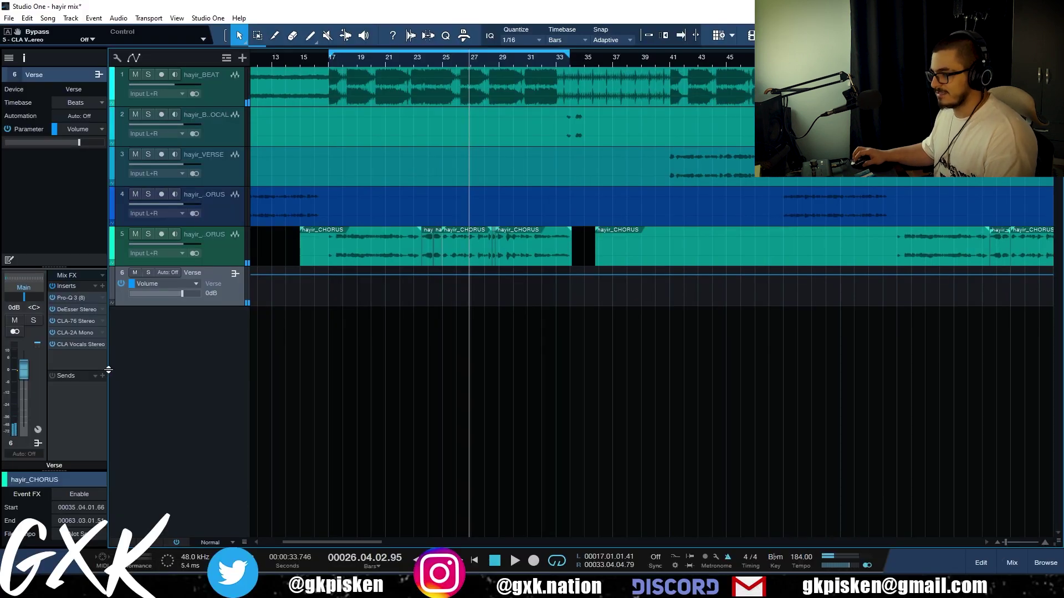
- Add a send from the Verse bus to a new Flanger FX channel and insert MetaFlanger on that channel
click(102, 375)
click(125, 418)
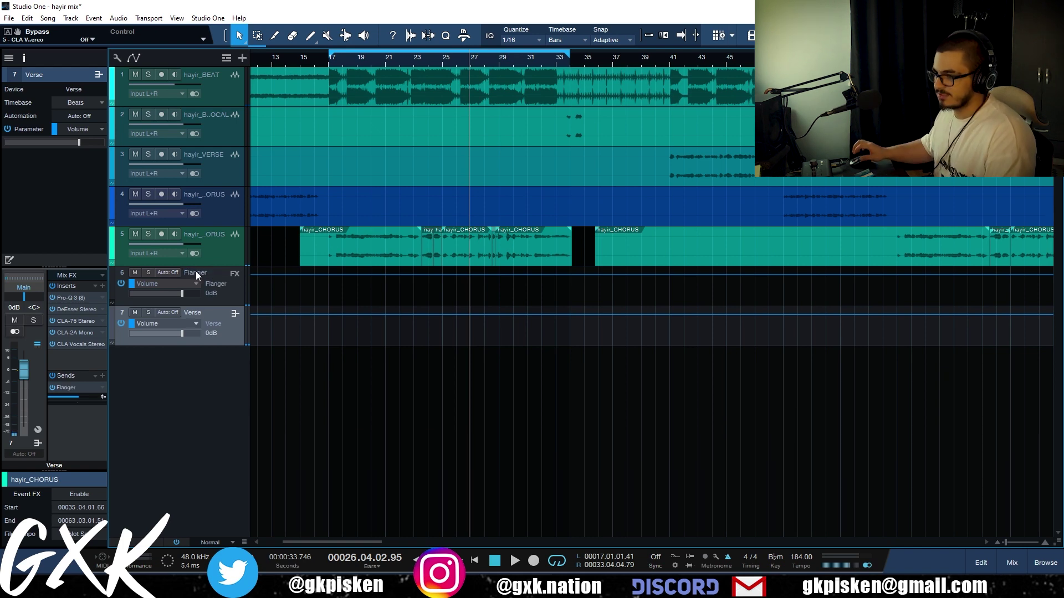
click(195, 271)
click(101, 275)
text(metaf)
click(185, 355)
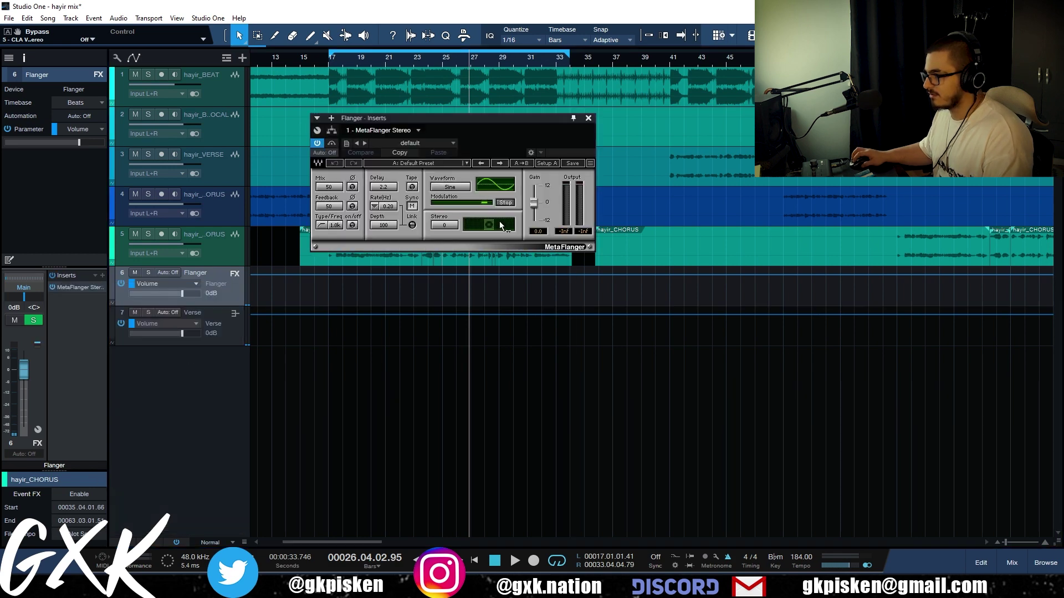
- Set the MetaFlanger stereo and mix values to 100 and listen briefly with the Verse bus selected
click(508, 232)
key(space)
drag(335, 188, 336, 152)
click(237, 318)
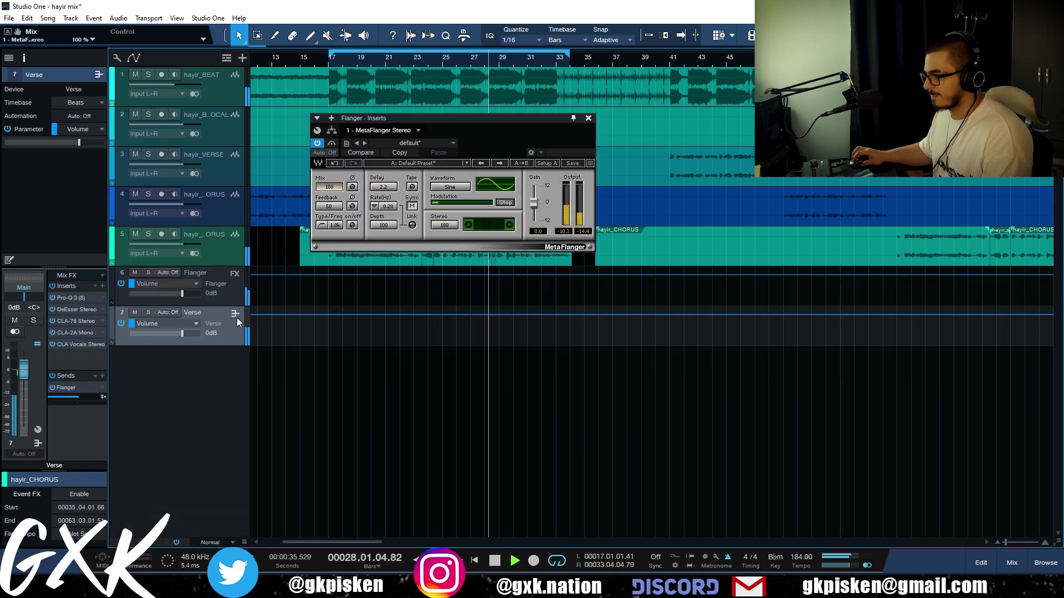
key(space)
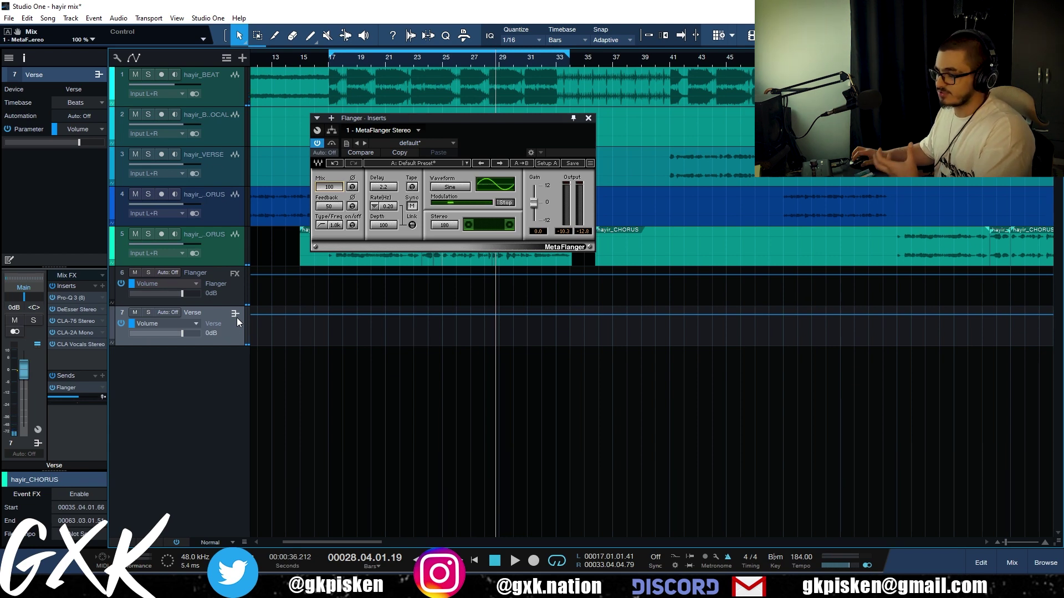
- Shorten the playback loop to end near bar 32 and raise the Verse bus's Flanger send to +10.0 while listening
click(242, 587)
click(242, 588)
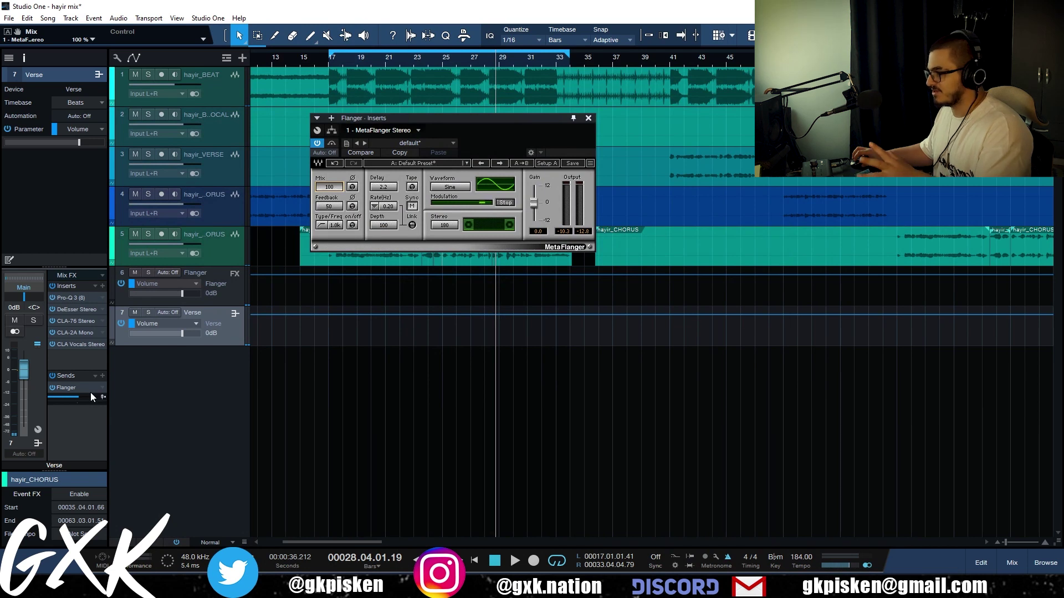
key(space)
drag(568, 56, 555, 56)
drag(84, 396, 345, 424)
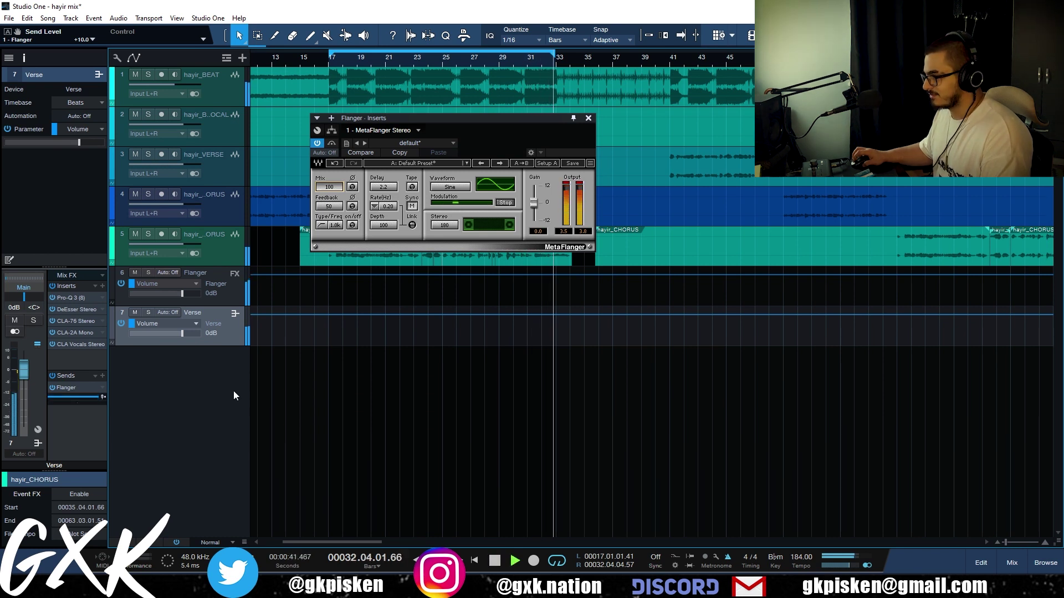
key(space)
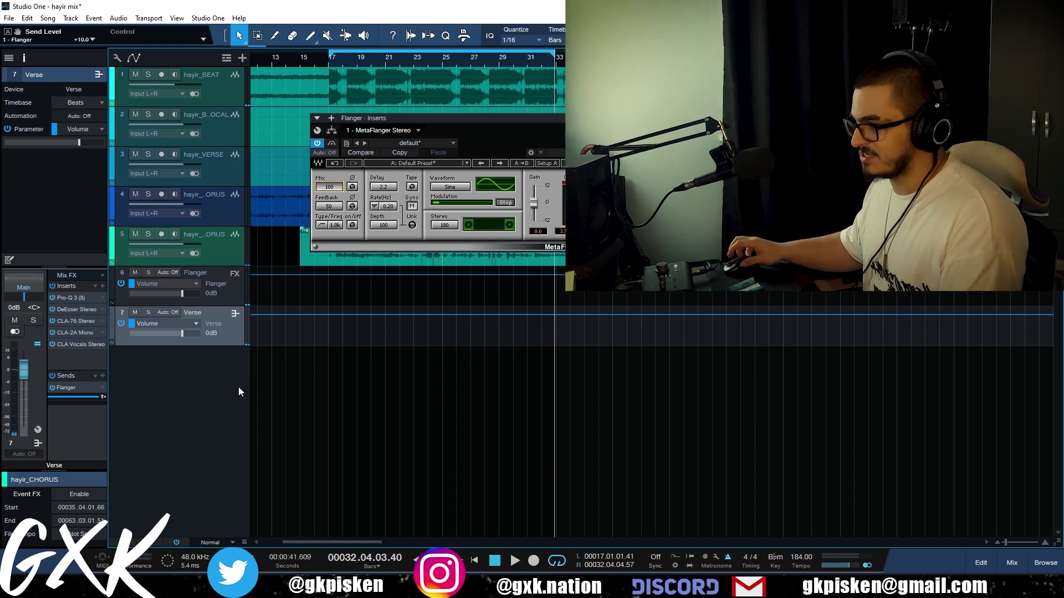
- Lower the Verse bus's Flanger send level to -15.0 during playback
mouse_move(89, 398)
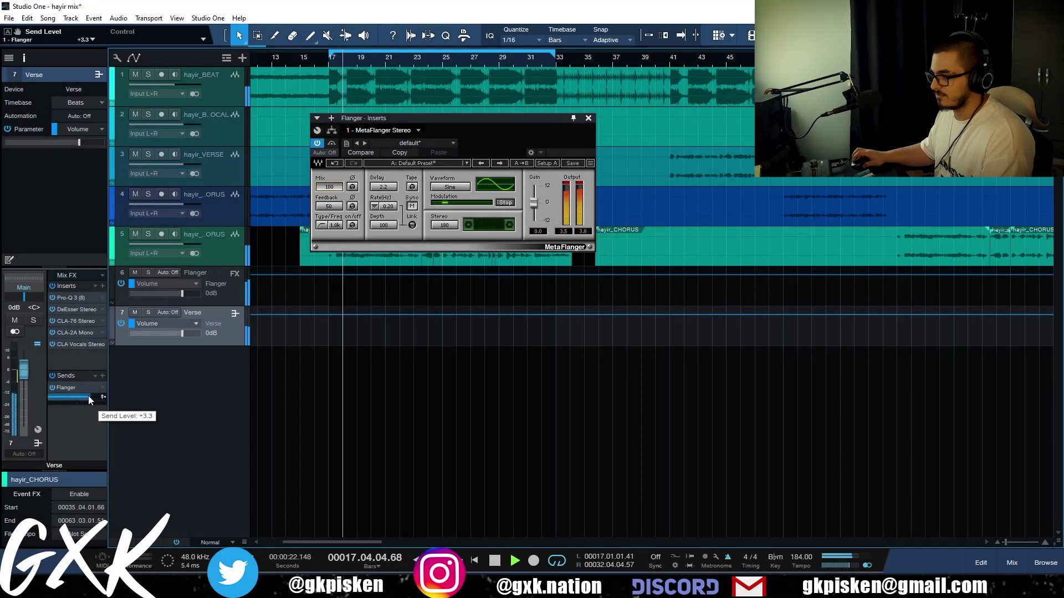
scroll(88, 397, down, 8)
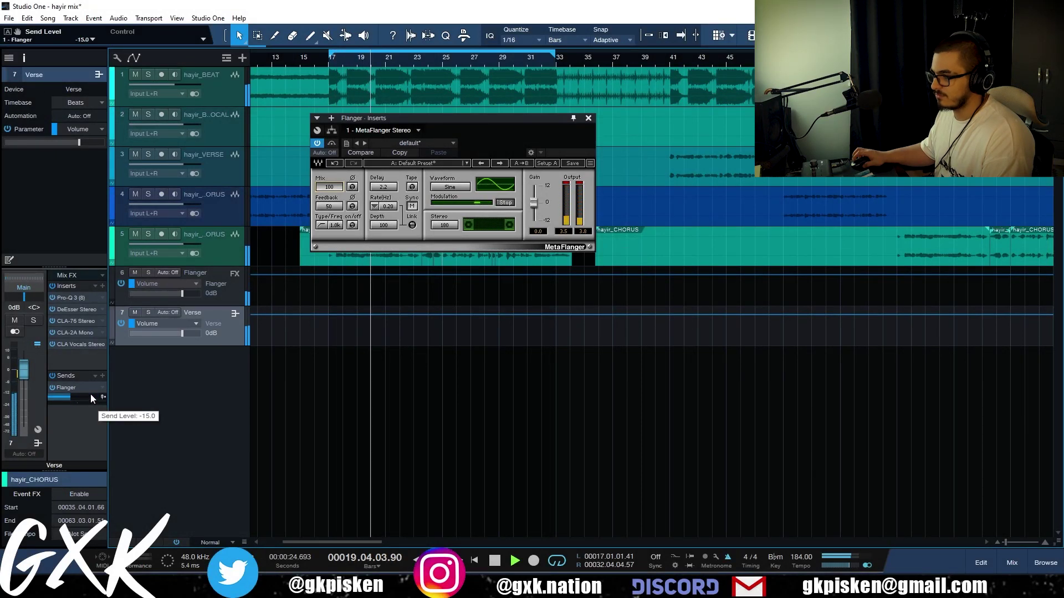
scroll(91, 394, up, 2)
- Add a second FX channel send to the Verse bus and insert the Polyverse Wider plug-in on that channel
click(103, 375)
click(142, 427)
key(space)
click(218, 328)
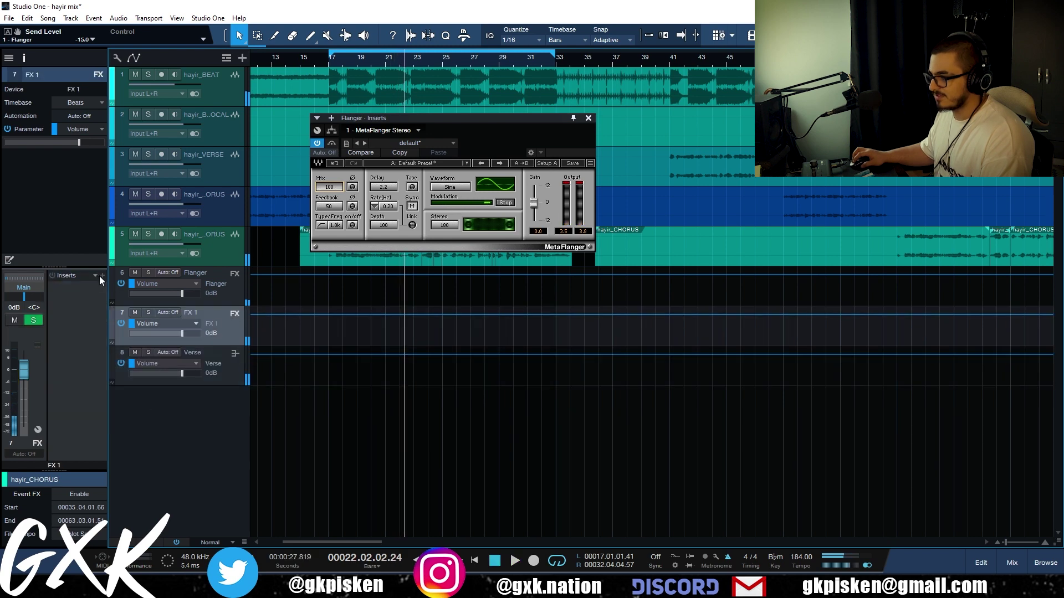
click(103, 276)
text(doubl)
double_click(165, 339)
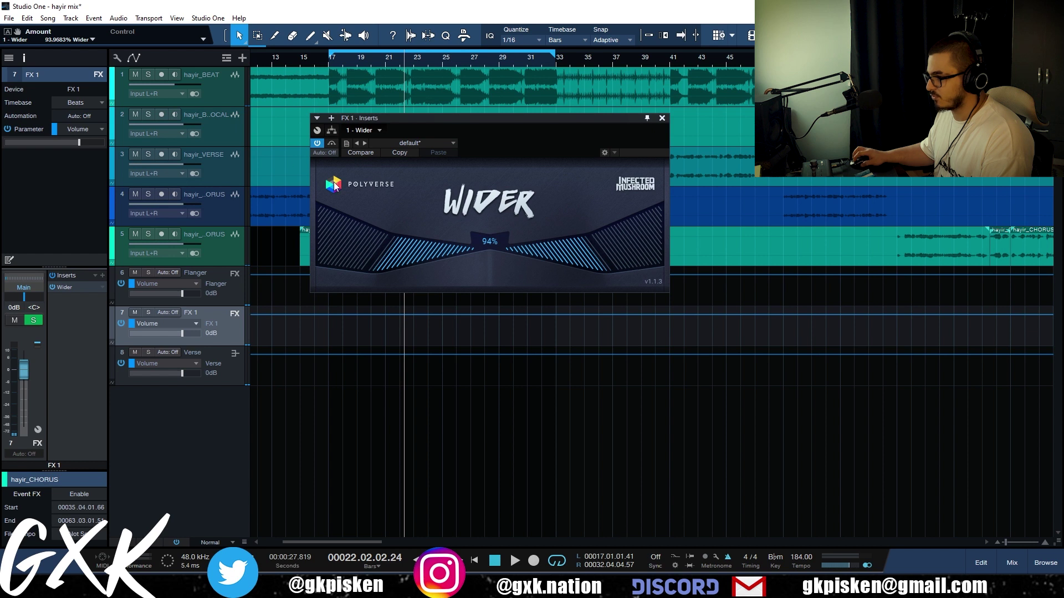
- Set the Wider amount to 101% and rename its FX channel to Wider
drag(600, 249, 602, 249)
key(space)
click(222, 291)
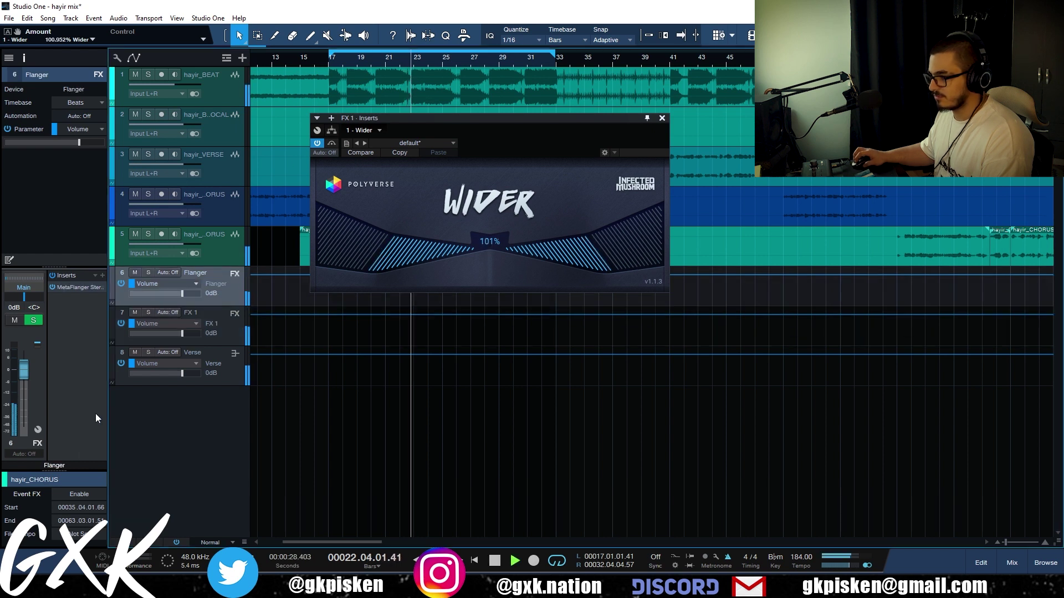
click(204, 325)
double_click(197, 315)
text(Wider)
- Lower the Verse bus's Wider send level to -20.8 during playback
click(225, 381)
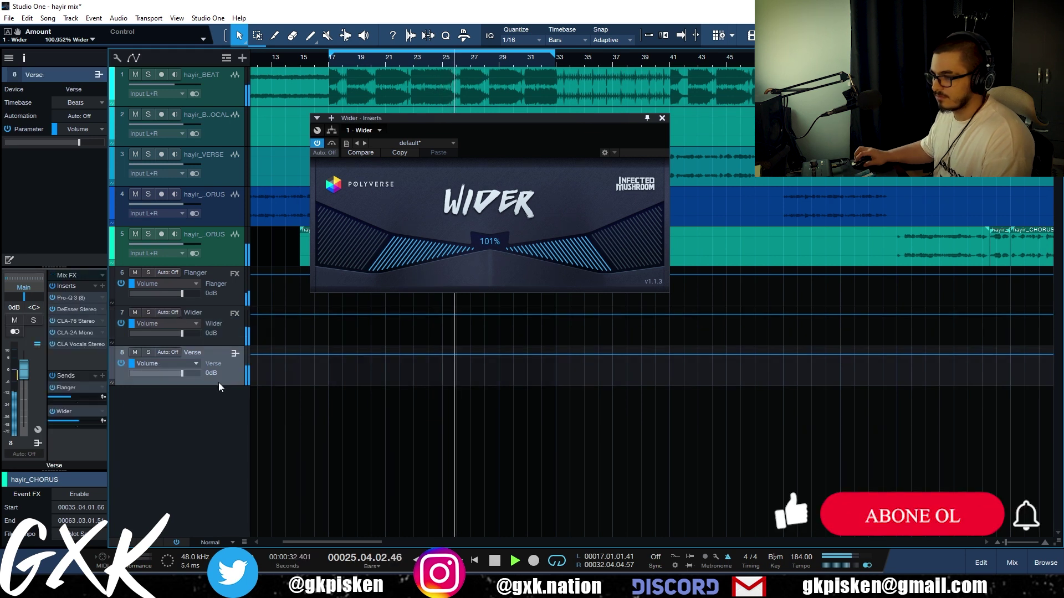
drag(82, 420, 181, 443)
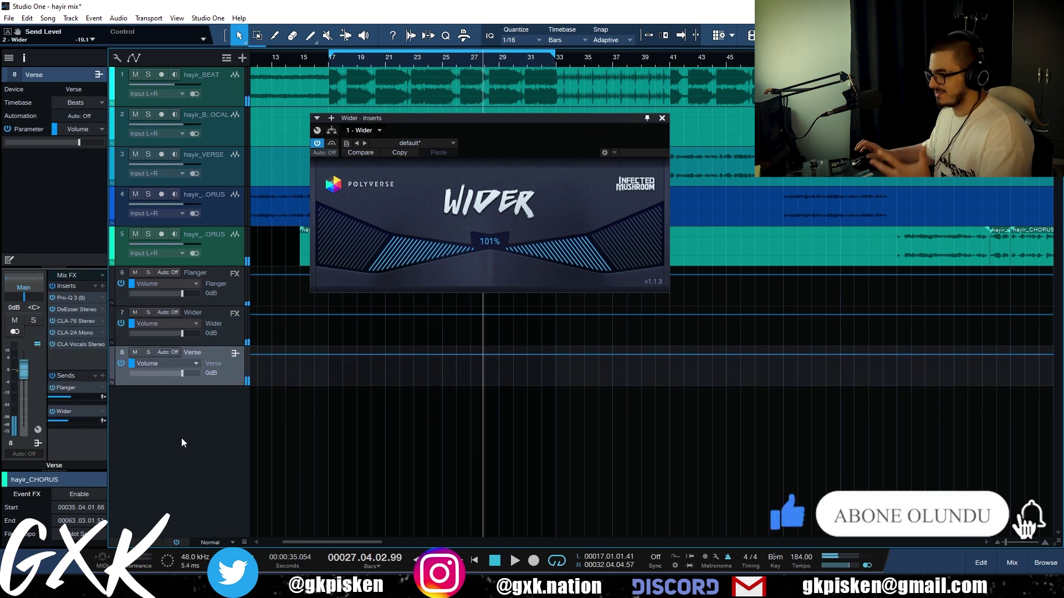
key(space)
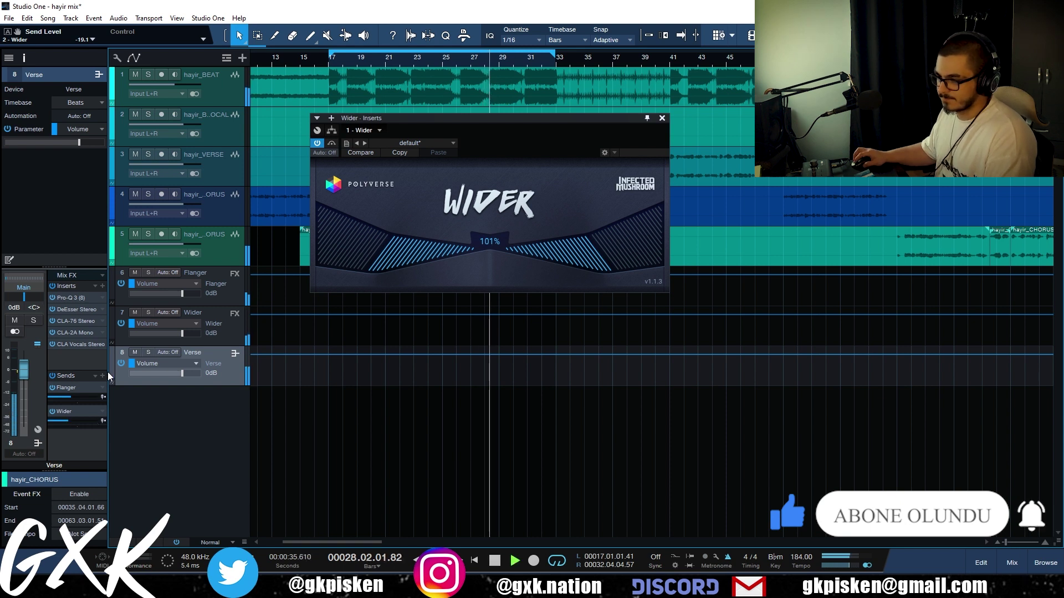
drag(82, 421, 81, 422)
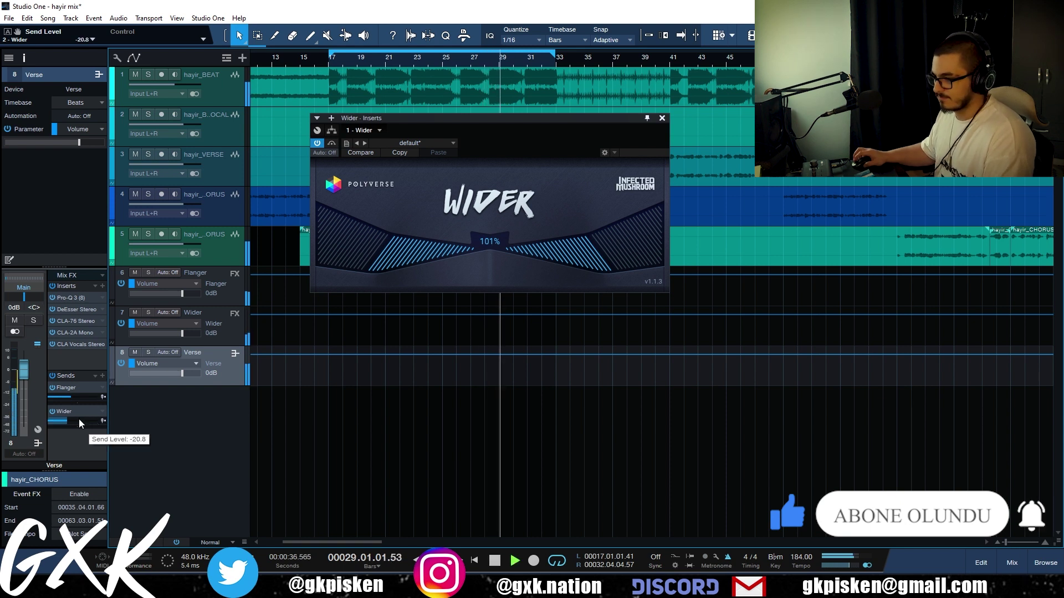
- Add a third FX channel send to the Verse bus and insert ValhallaVintageVerb on that channel
click(102, 377)
click(155, 441)
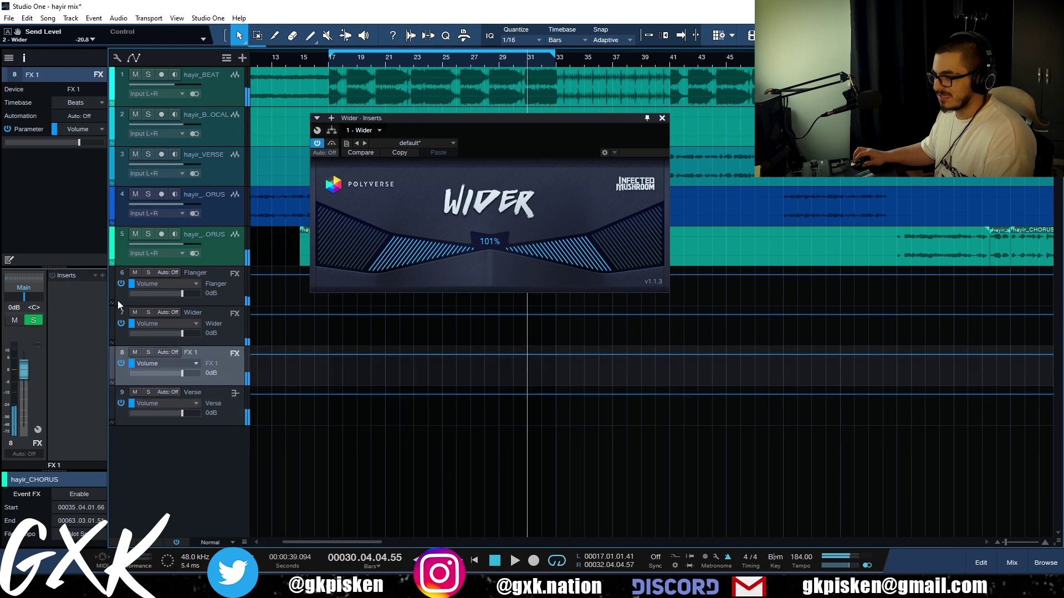
click(102, 277)
text(val)
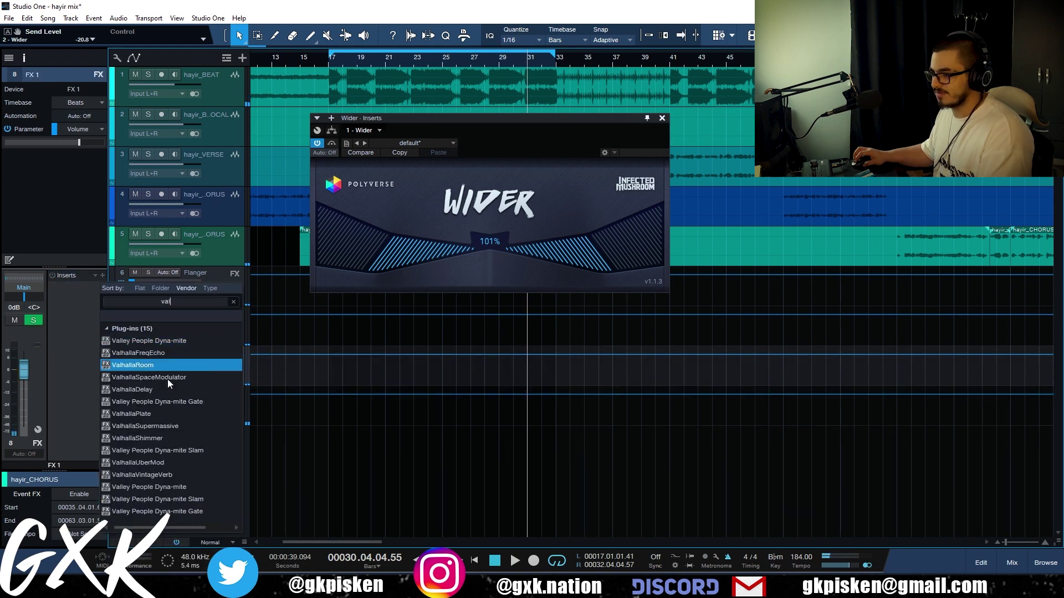
click(203, 488)
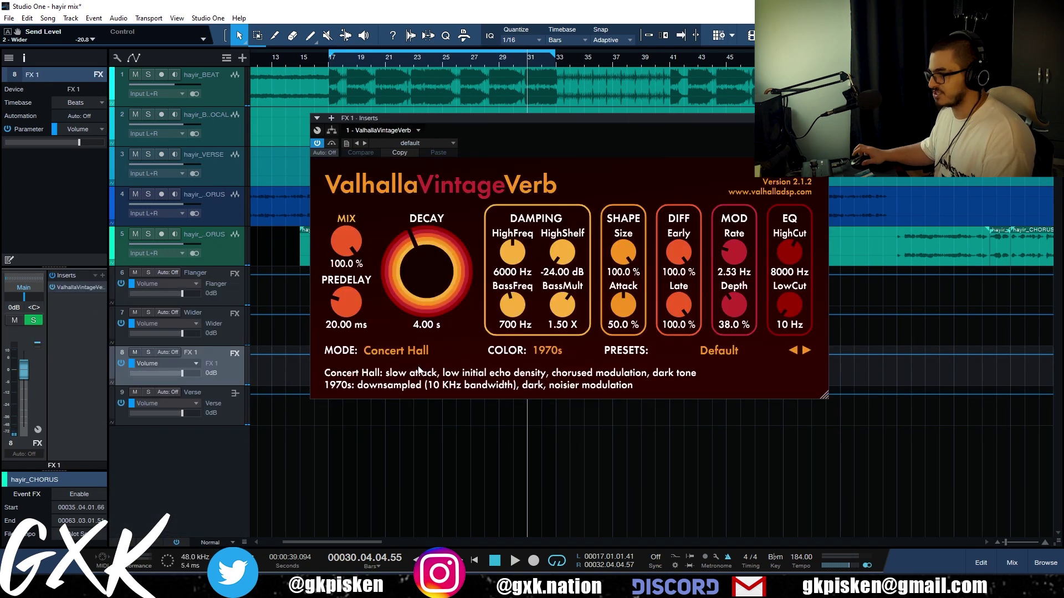
- Set the reverb's decay to 1.17 s, predelay to 0.00 ms, low cut to 270 Hz and high cut to 10640 Hz during playback
key(space)
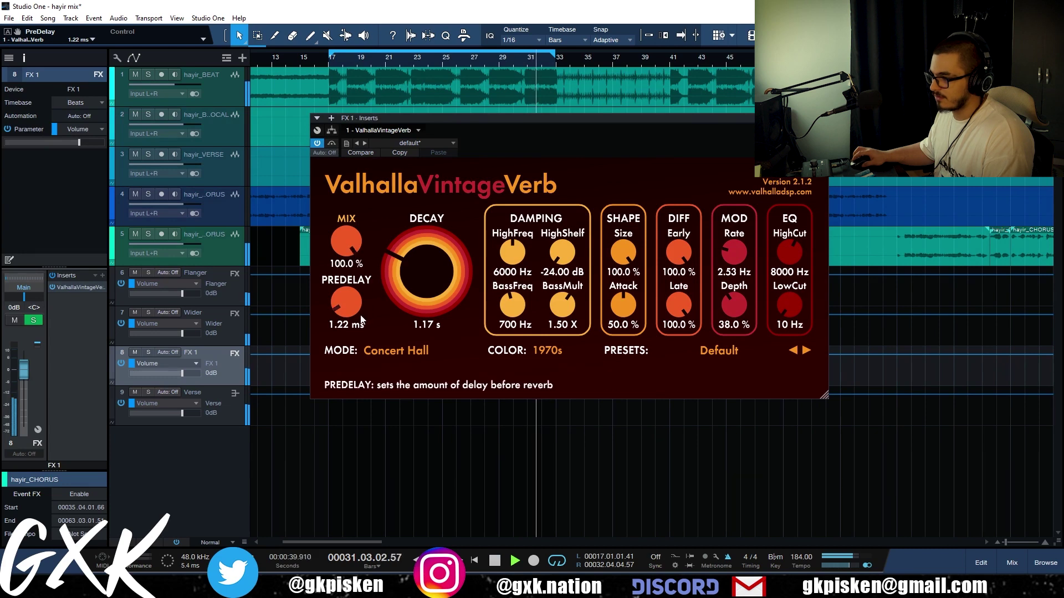
drag(360, 315, 361, 327)
drag(791, 314, 793, 301)
drag(786, 263, 784, 255)
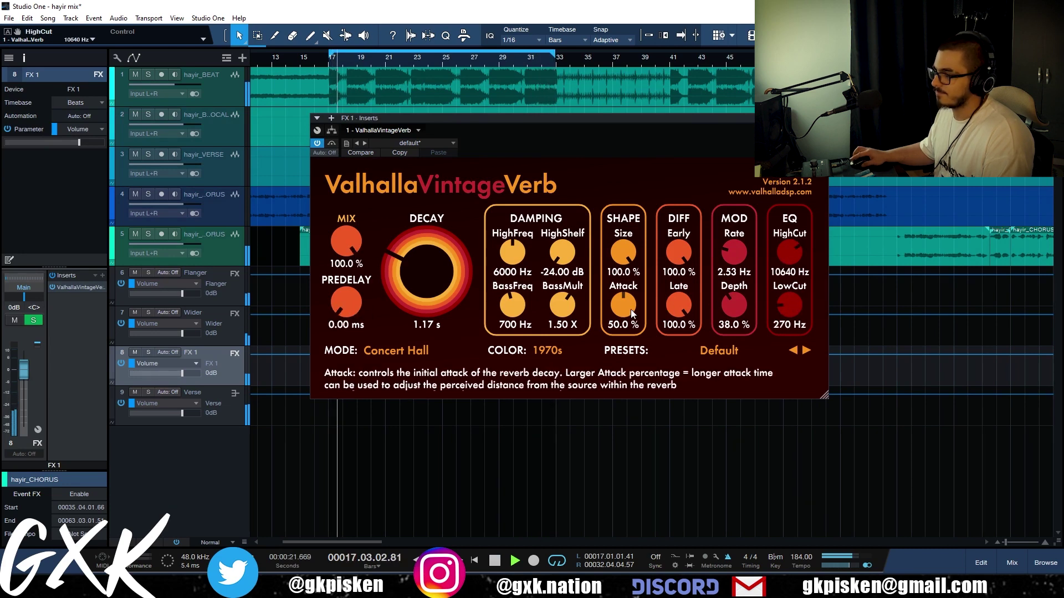
- Insert Pro EQ after the reverb with cuts at 133 Hz and 5.04 kHz, -7.34 dB at 615 Hz and 0.79 dB at 3.56 kHz
click(102, 276)
click(135, 322)
drag(524, 242, 535, 262)
mouse_move(658, 242)
mouse_down()
mouse_move(641, 215)
mouse_move(638, 240)
mouse_up()
drag(738, 242, 659, 243)
drag(336, 242, 446, 242)
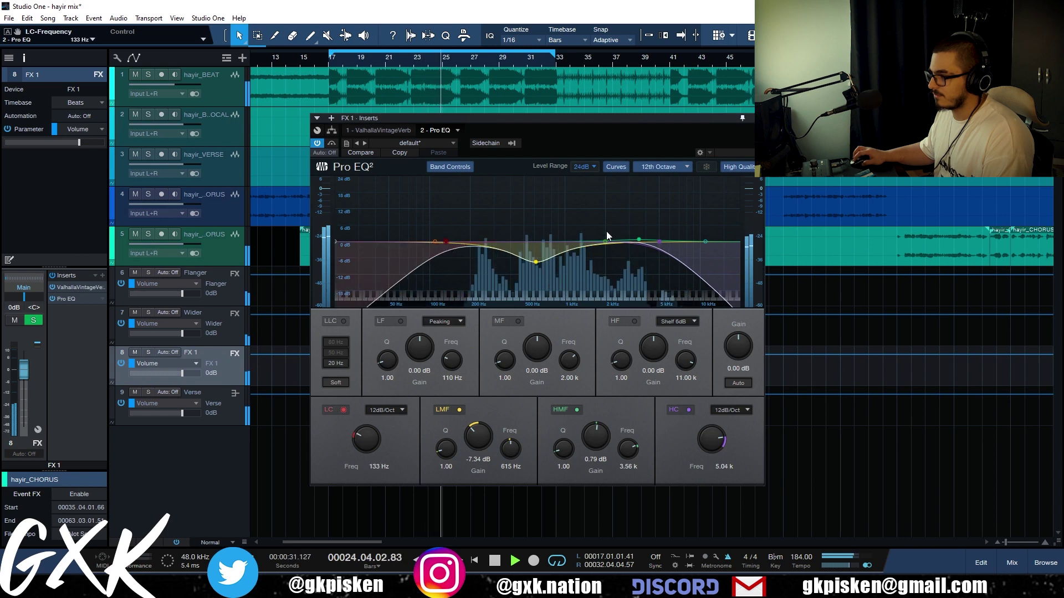
- Rename the reverb's FX channel to Reverb and raise the Verse bus's Reverb send level to +2.1
click(746, 121)
double_click(191, 353)
text(Reverb)
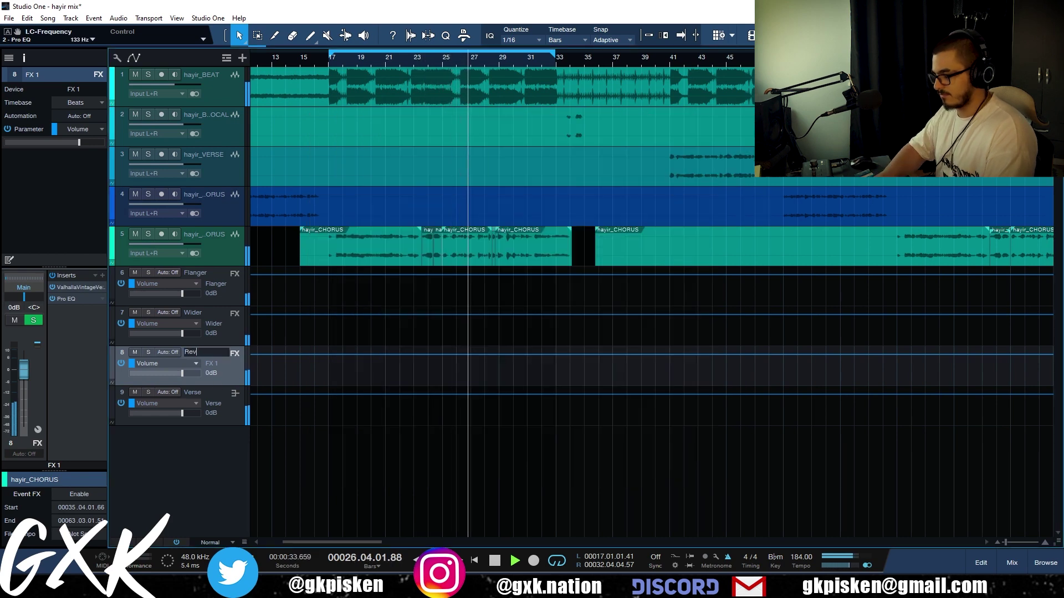
key(Return)
click(208, 423)
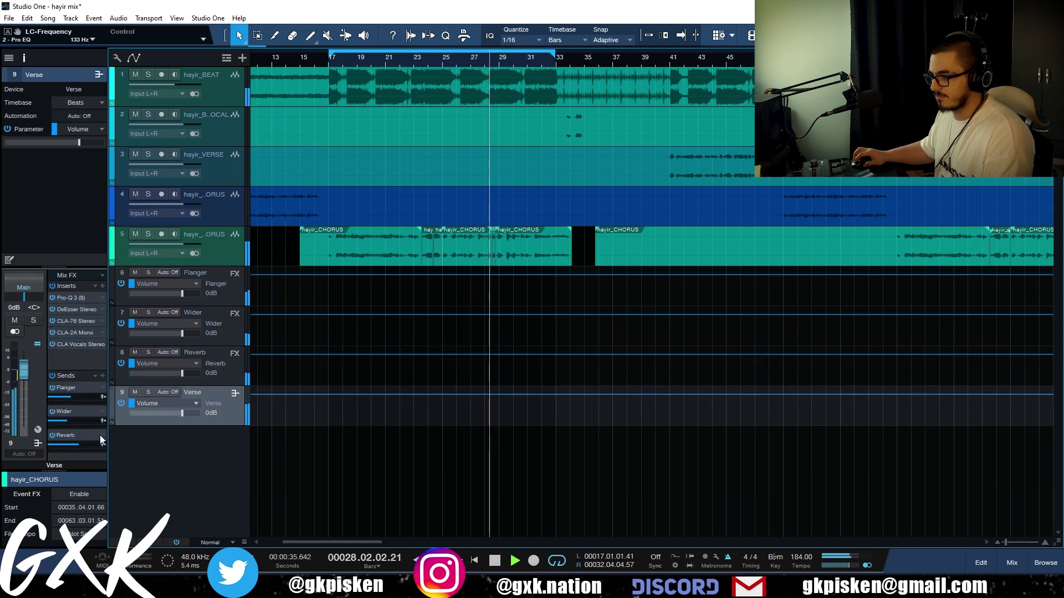
drag(89, 445, 184, 448)
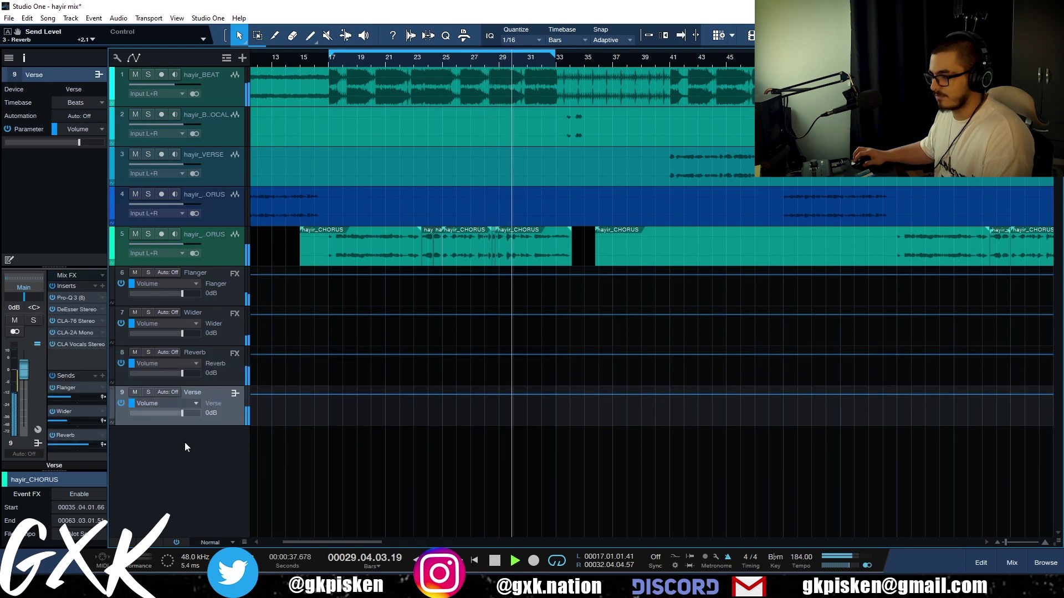
- Set ValhallaVintageVerb's decay to 3.03 s and its predelay to 5.65 ms on the Reverb channel
click(234, 357)
click(81, 287)
drag(414, 310, 412, 294)
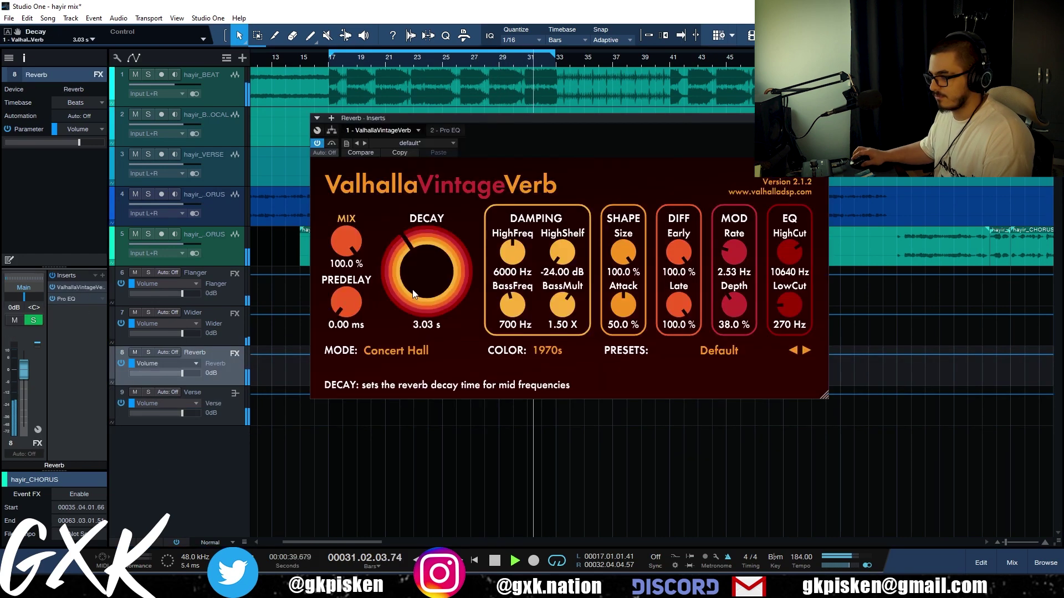
drag(355, 315, 356, 314)
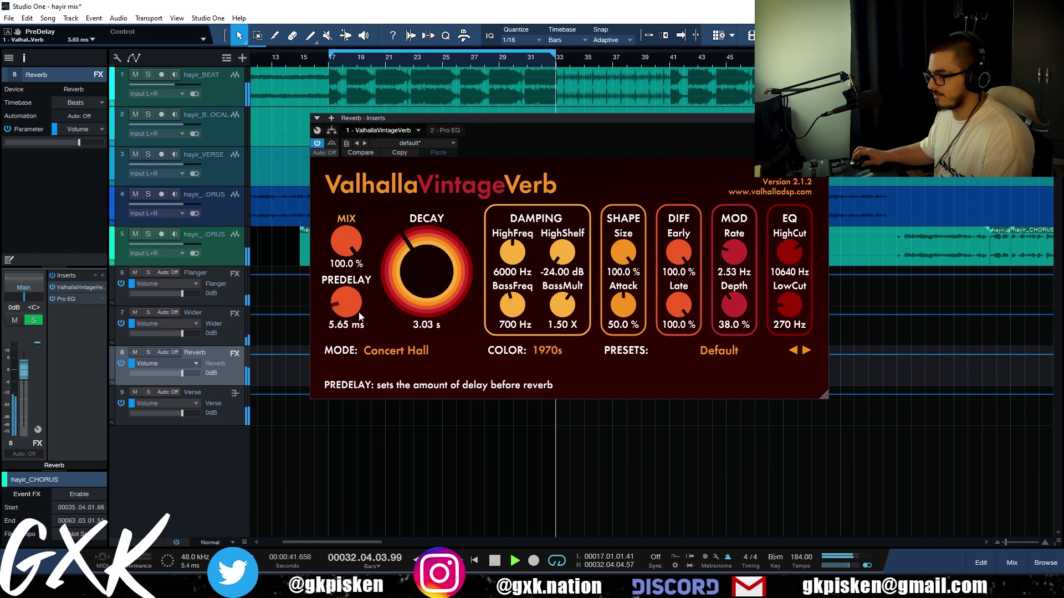
- Lower the Verse bus's Reverb send level to -12.5 during playback
click(239, 405)
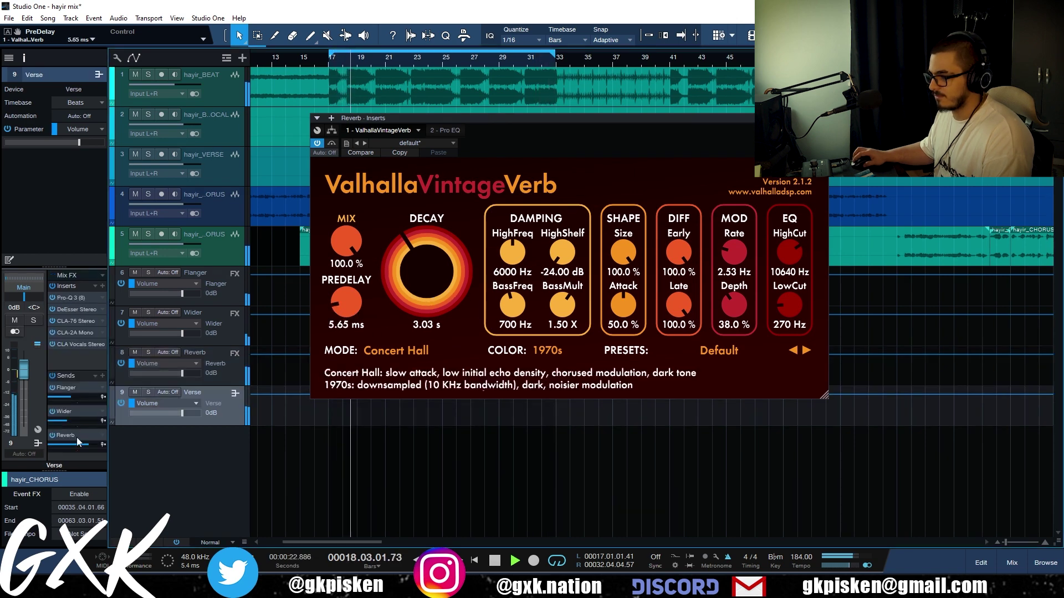
scroll(71, 444, down, 5)
scroll(71, 443, down, 5)
- Stop playback, add a fourth FX channel send to the Verse bus and insert H-Delay Stereo on that channel
click(102, 376)
key(space)
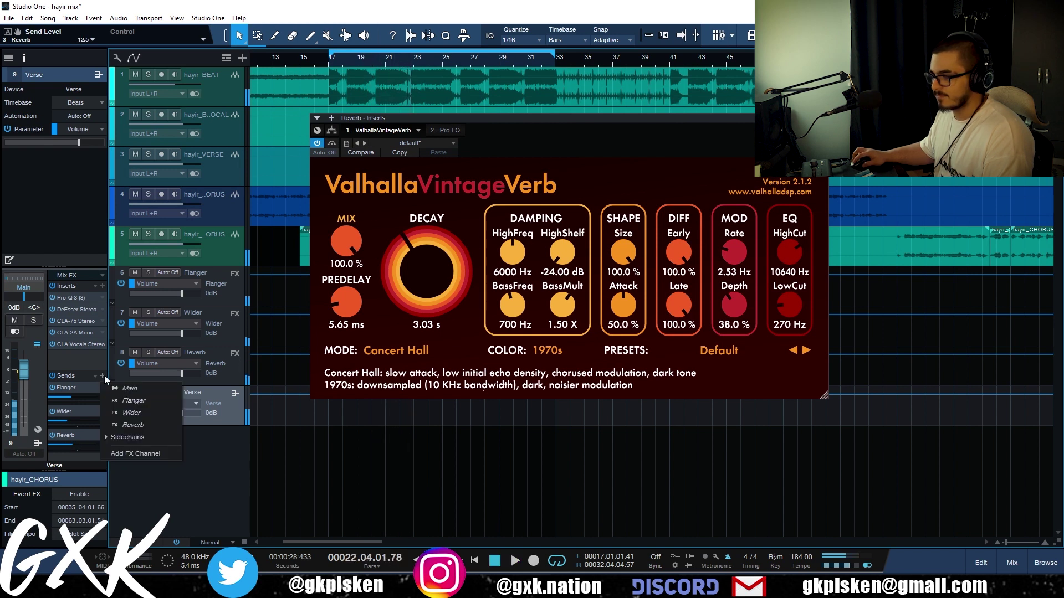
click(151, 451)
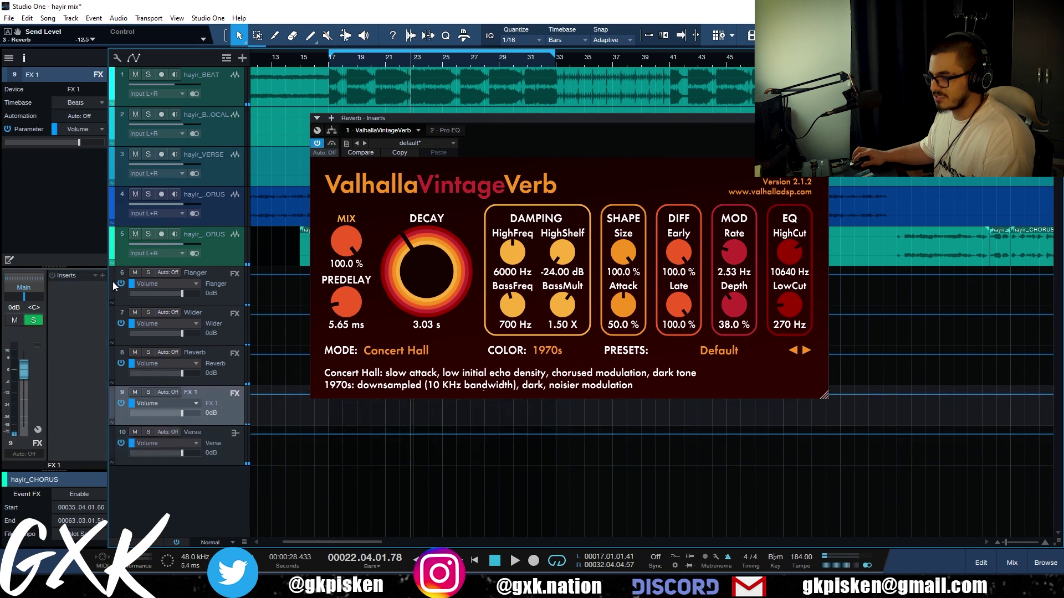
click(103, 275)
text(h-d)
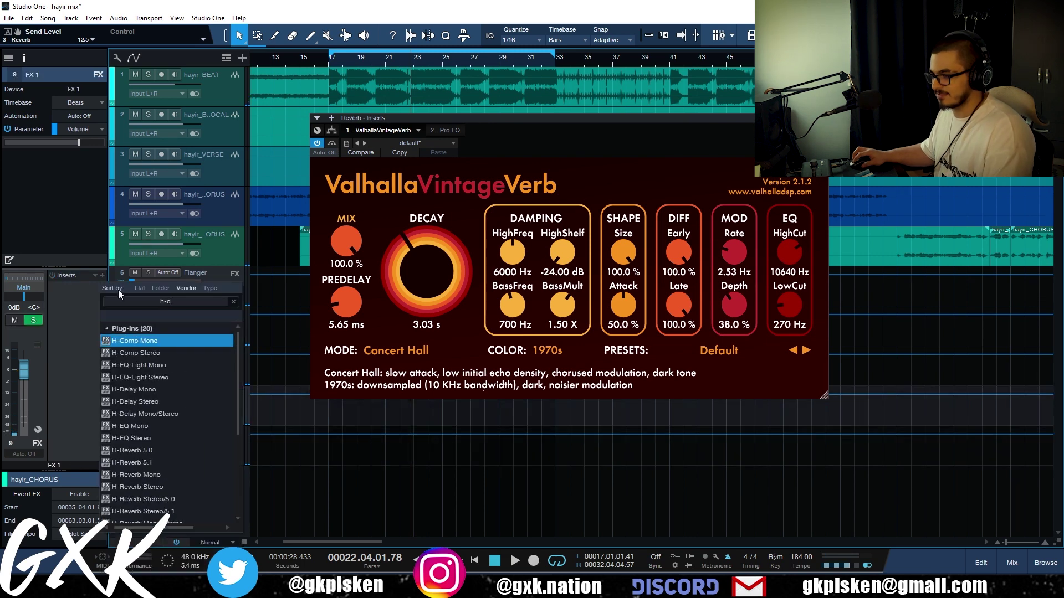
double_click(163, 353)
- Set H-Delay to a host-synced 1/8 ping-pong delay and its low-pass filter to about 3.85 kHz during playback
key(space)
scroll(604, 222, down, 4)
scroll(544, 279, up, 7)
scroll(612, 280, down, 5)
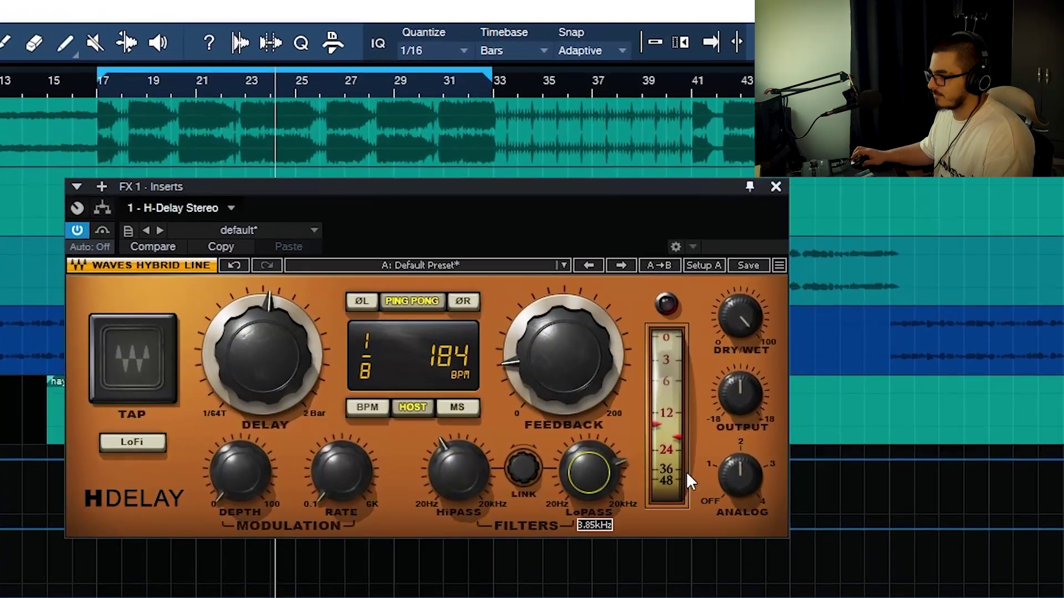
scroll(740, 476, down, 2)
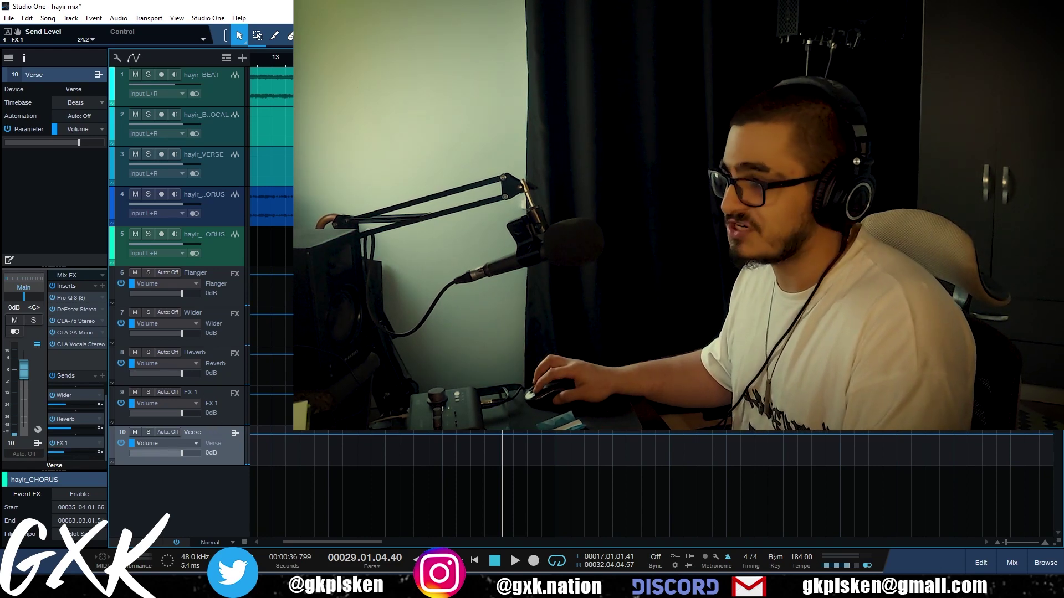
- Play the loop and compare the vocal with the Verse bus's inserts and sends bypassed, then re-enabled one group at a time
key(space)
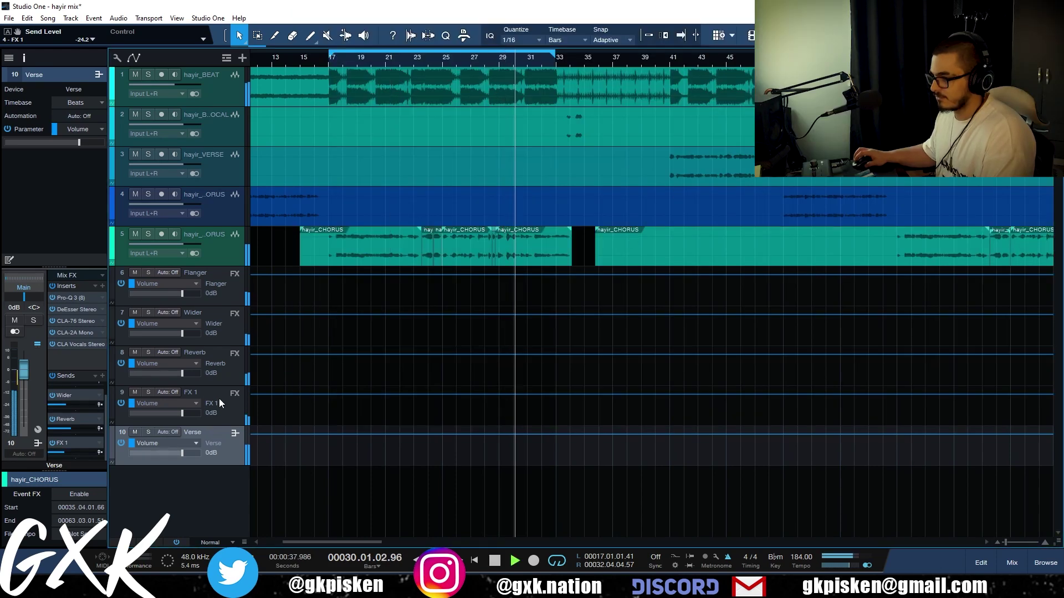
key(space)
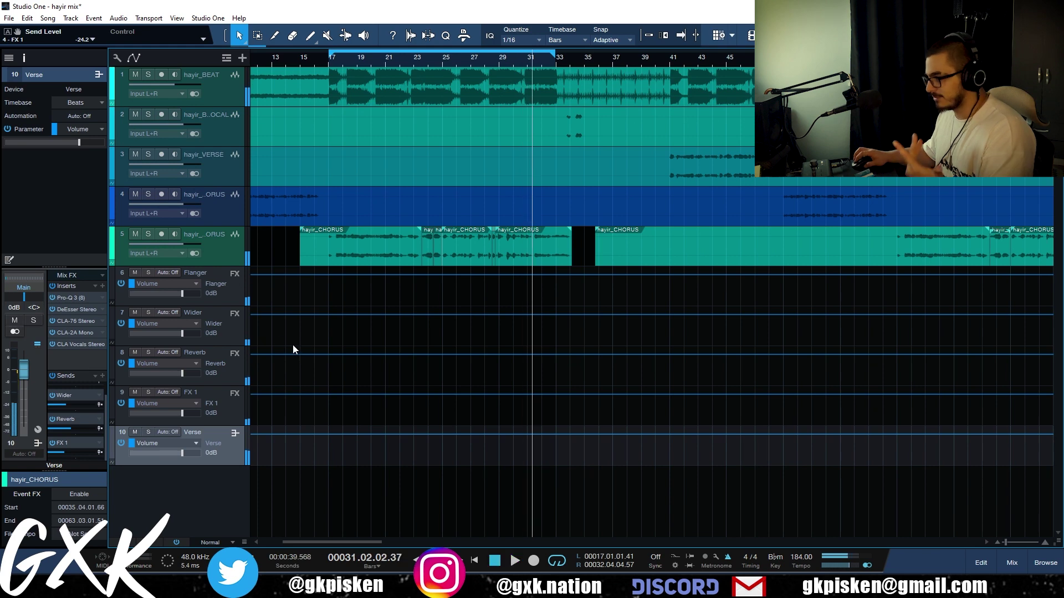
click(51, 285)
click(54, 375)
key(space)
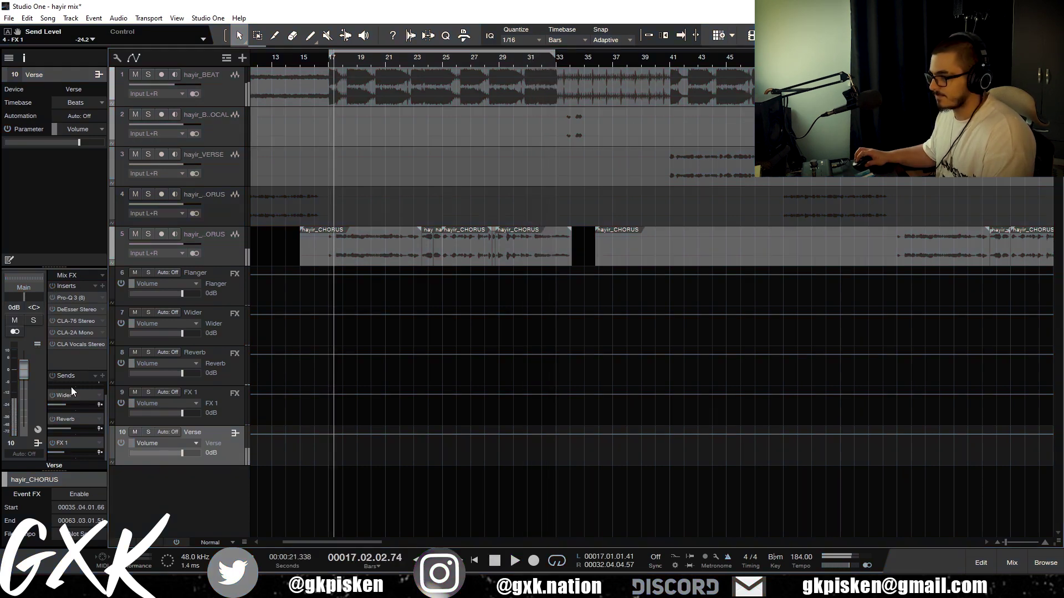
click(52, 285)
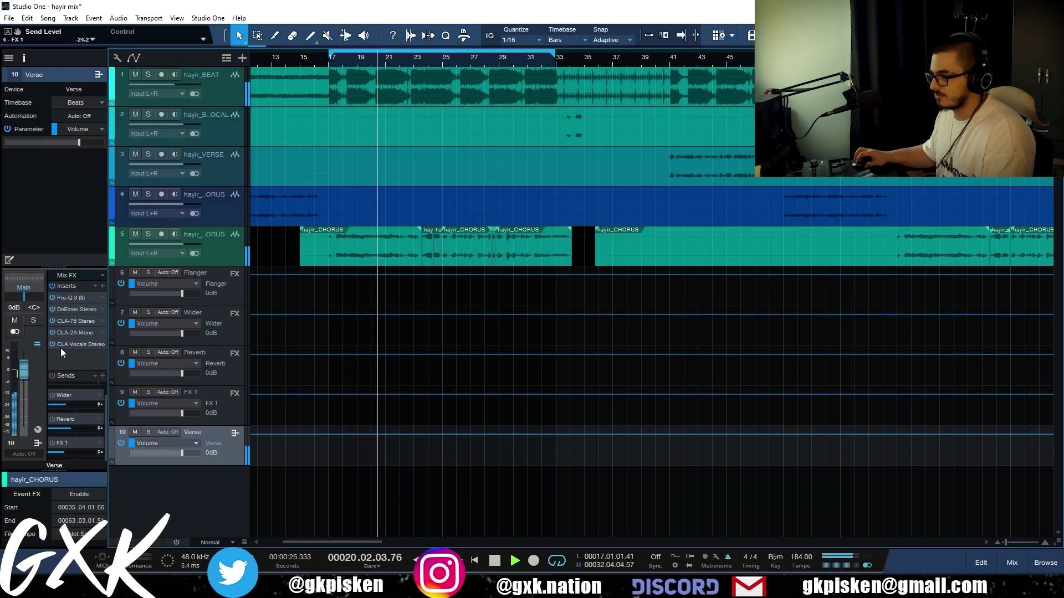
click(52, 376)
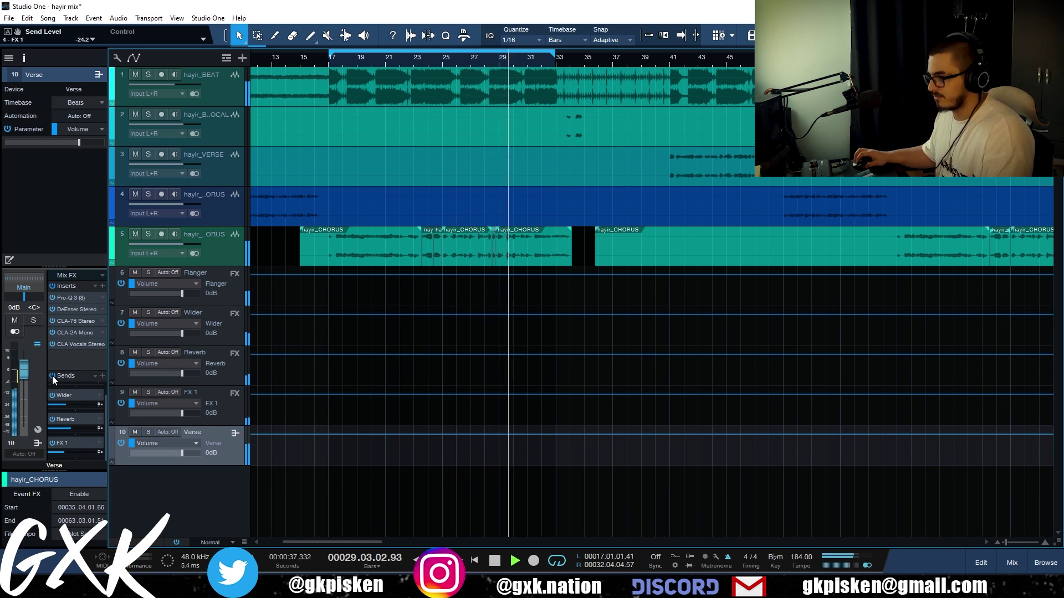
key(space)
- Insert the FabFilter Pro-MB multiband compressor at the end of the Verse bus's insert chain
click(102, 286)
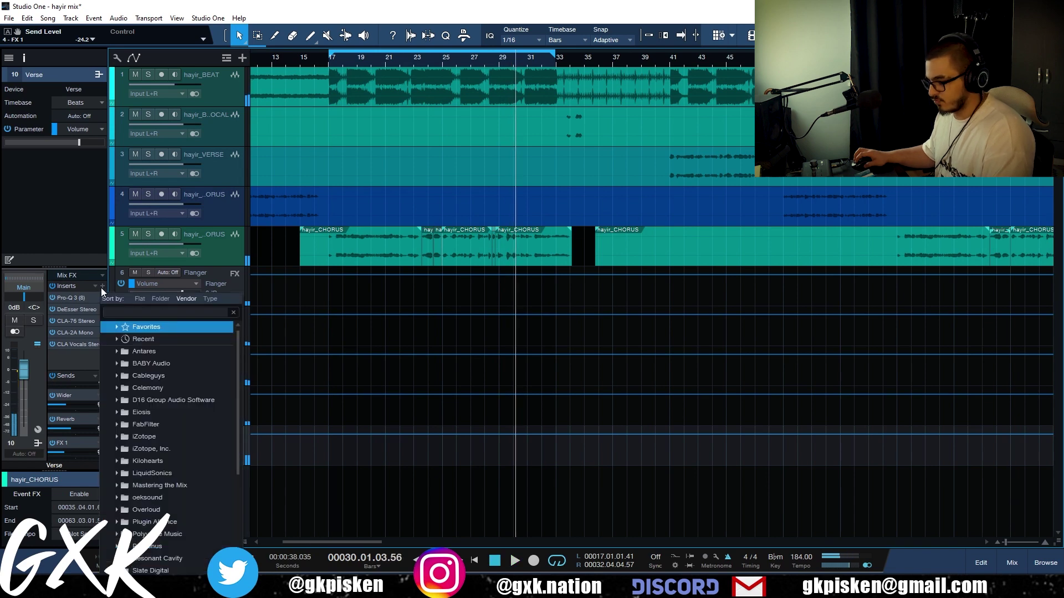
text(mb)
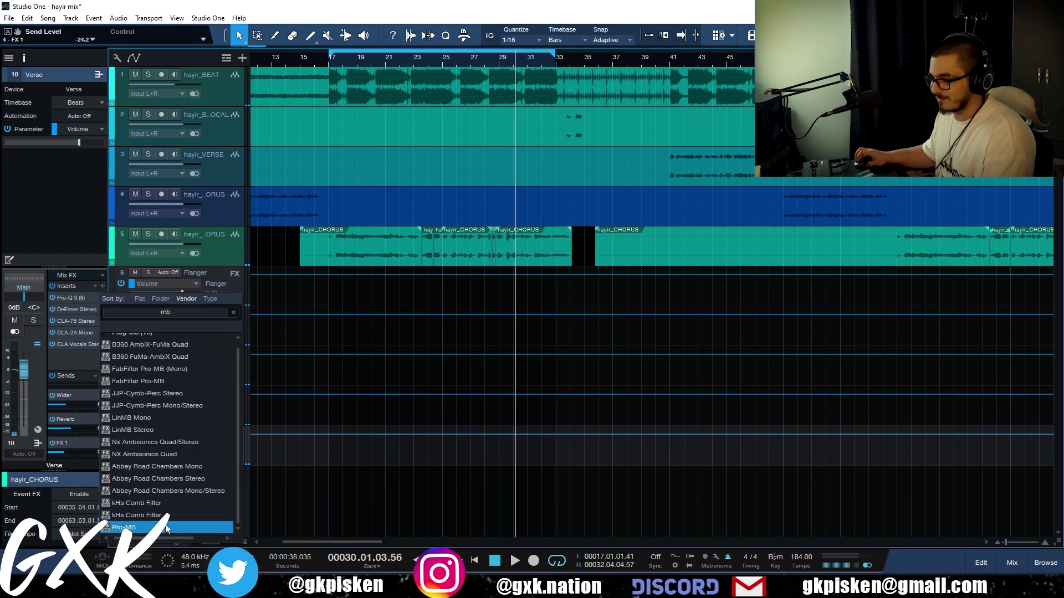
click(167, 528)
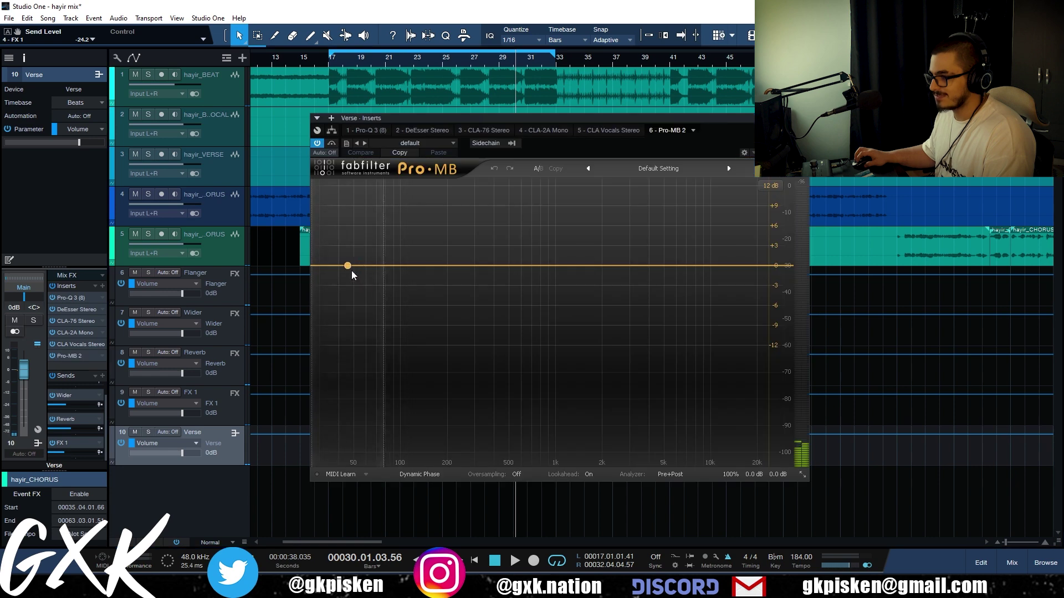
- Create three Pro-MB compression bands: a low band, a high band starting at 7257 Hz, and an upper-mid band directly below it
click(346, 267)
drag(378, 308, 481, 317)
click(723, 266)
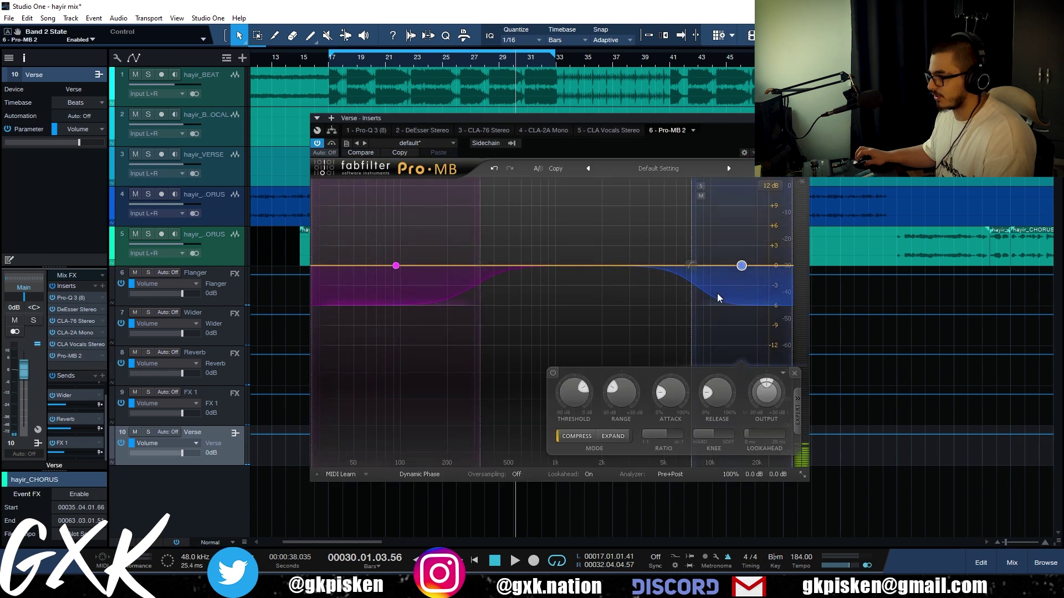
drag(696, 320, 684, 317)
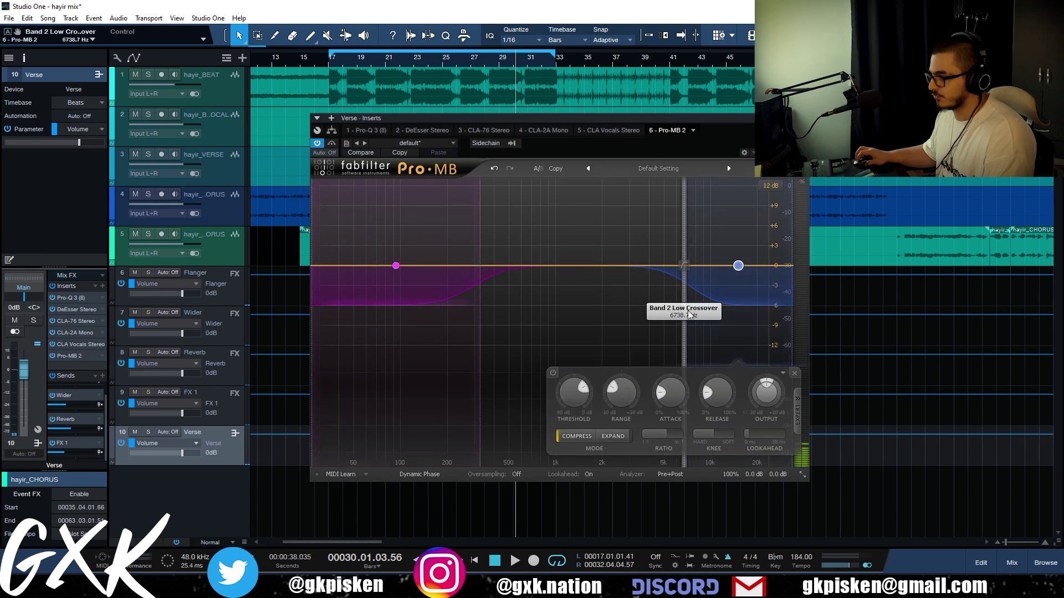
click(631, 266)
drag(631, 266, 646, 269)
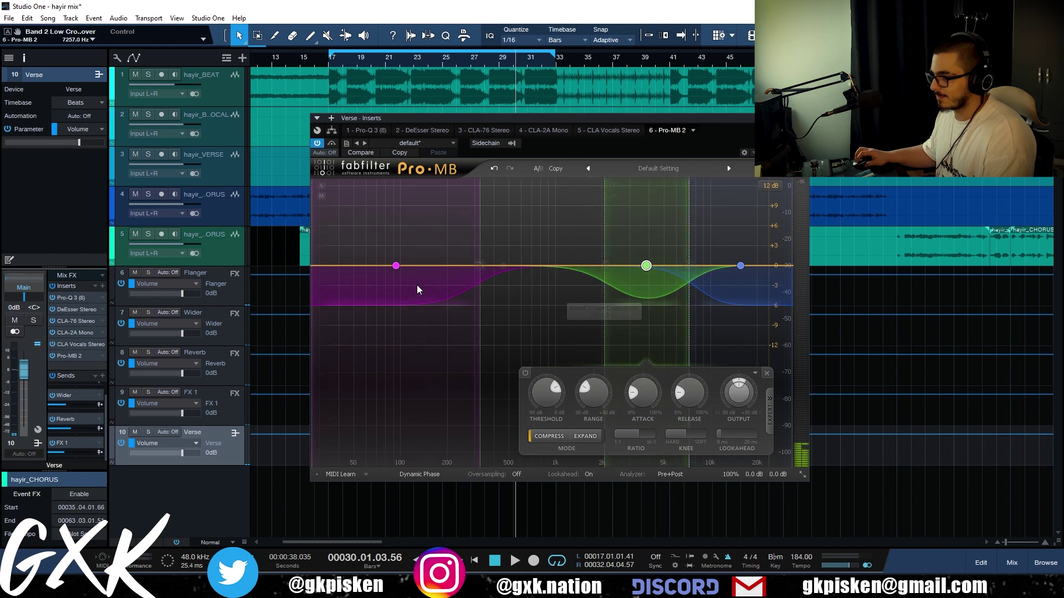
- During playback, raise the low band's output slightly, extend its upper crossover past 500 Hz and set its threshold to -20.80 dB
key(space)
mouse_move(395, 265)
mouse_down()
mouse_move(395, 214)
mouse_move(396, 260)
mouse_up()
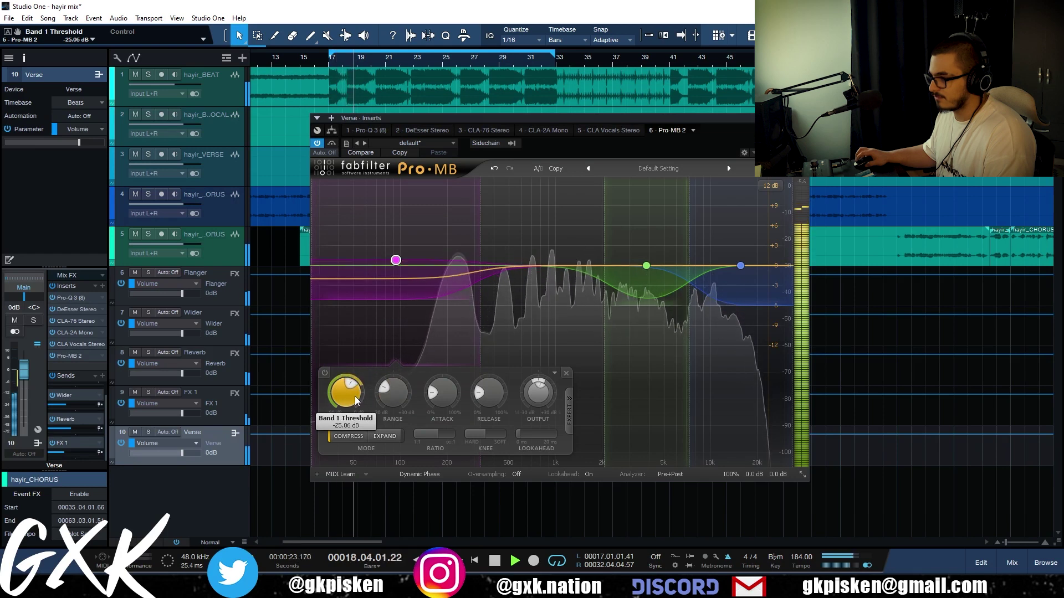
drag(480, 317, 514, 318)
drag(351, 392, 353, 390)
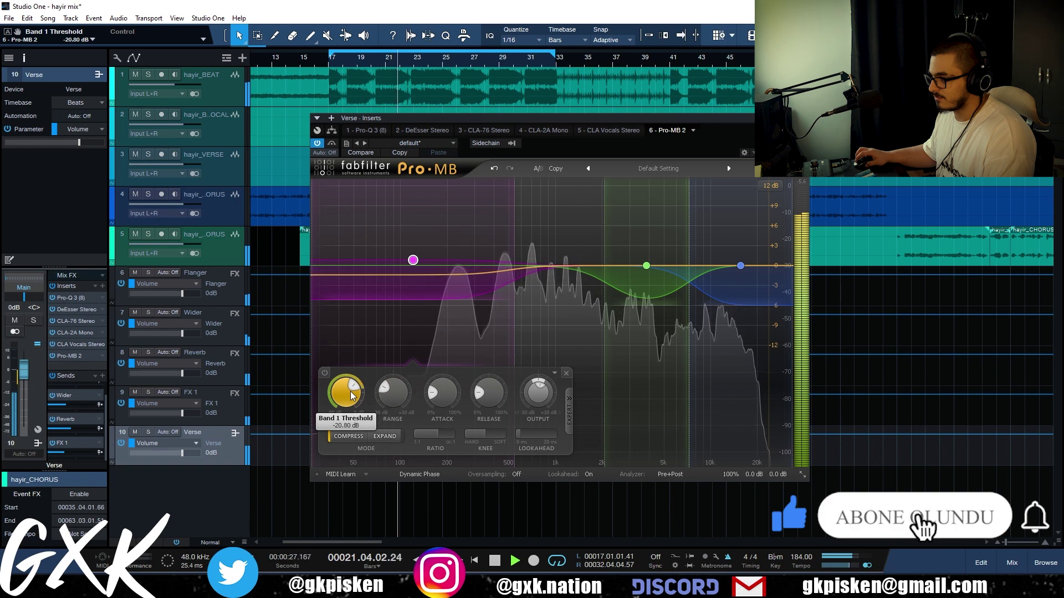
- Set the upper-mid band's threshold to -25.64 dB, and the high band's threshold to about -25.93 dB with a 42.1% release
click(647, 267)
drag(550, 397, 552, 390)
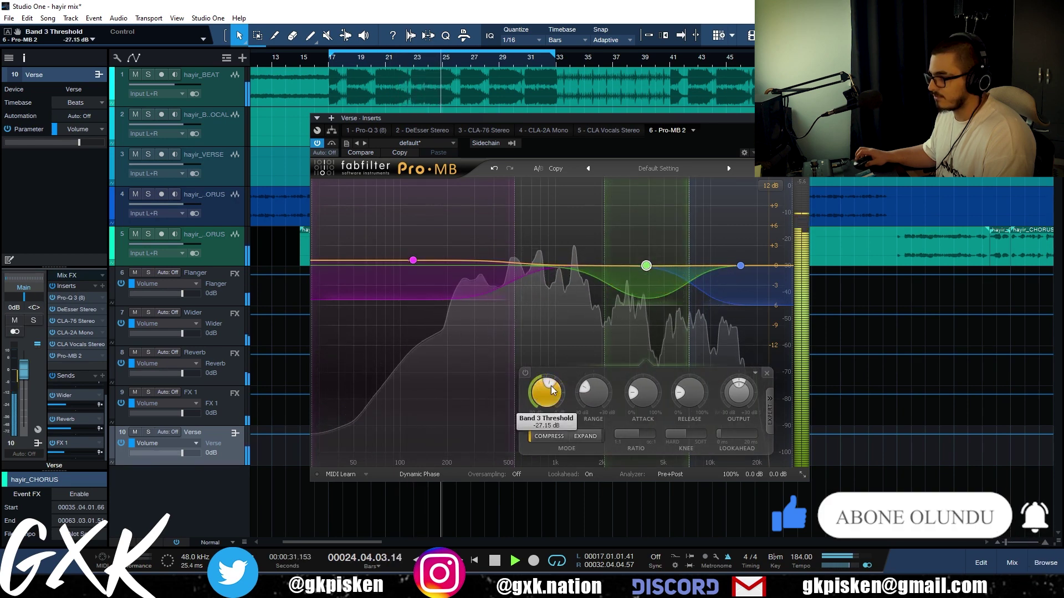
click(740, 266)
double_click(740, 287)
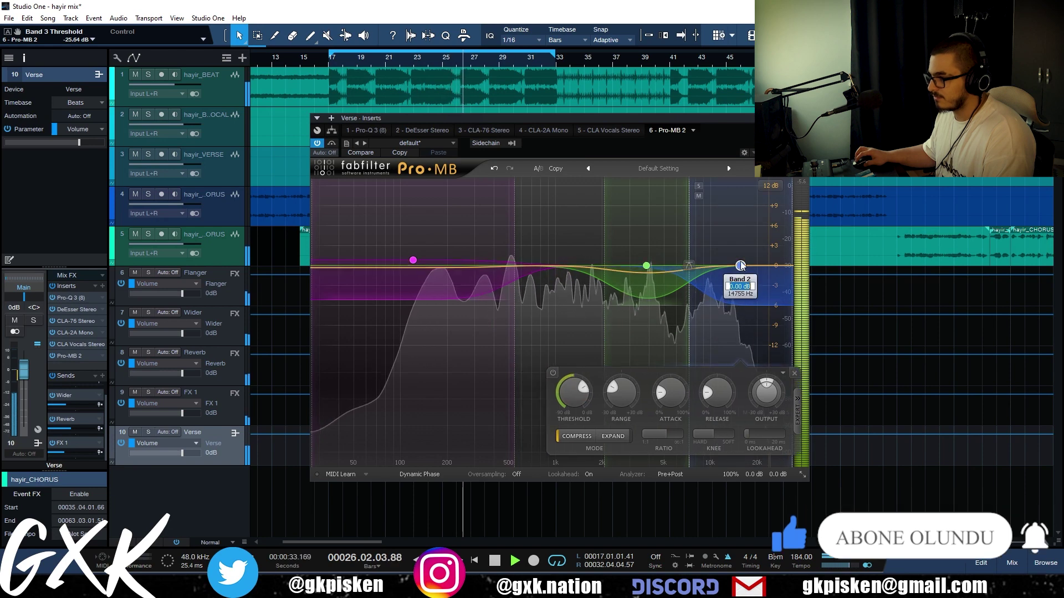
scroll(576, 396, down, 3)
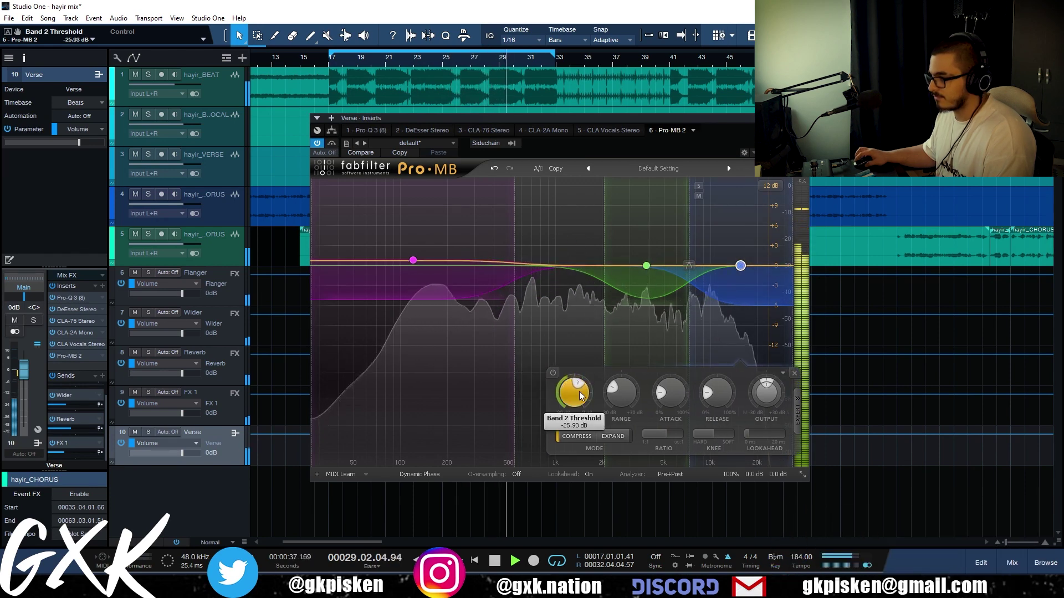
scroll(716, 399, up, 3)
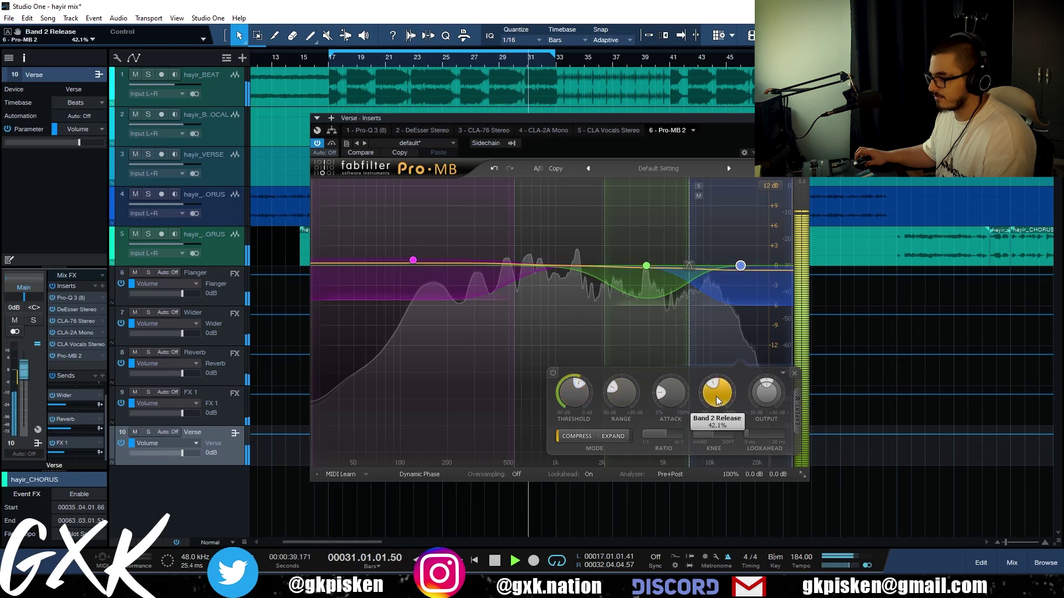
- Compare the chorus vocal with Pro-MB bypassed and active during playback, leave it active and close its editor
click(331, 144)
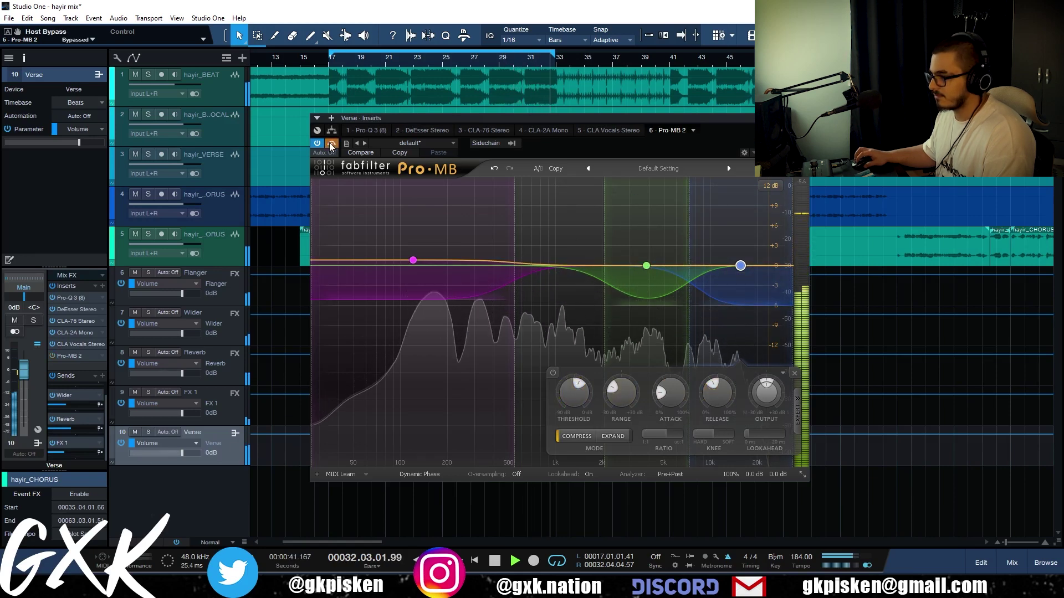
key(space)
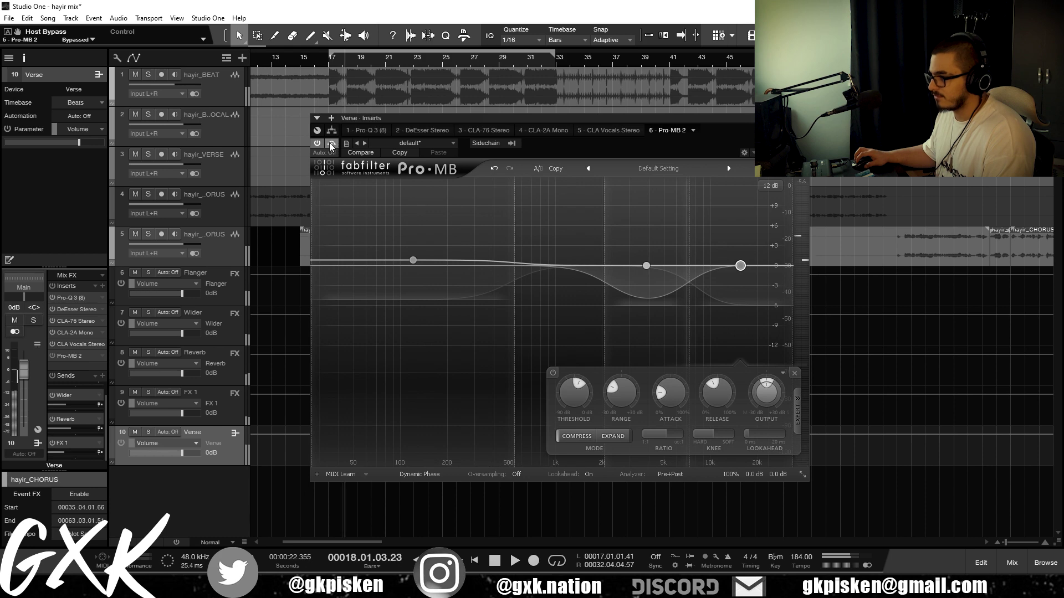
key(space)
click(332, 143)
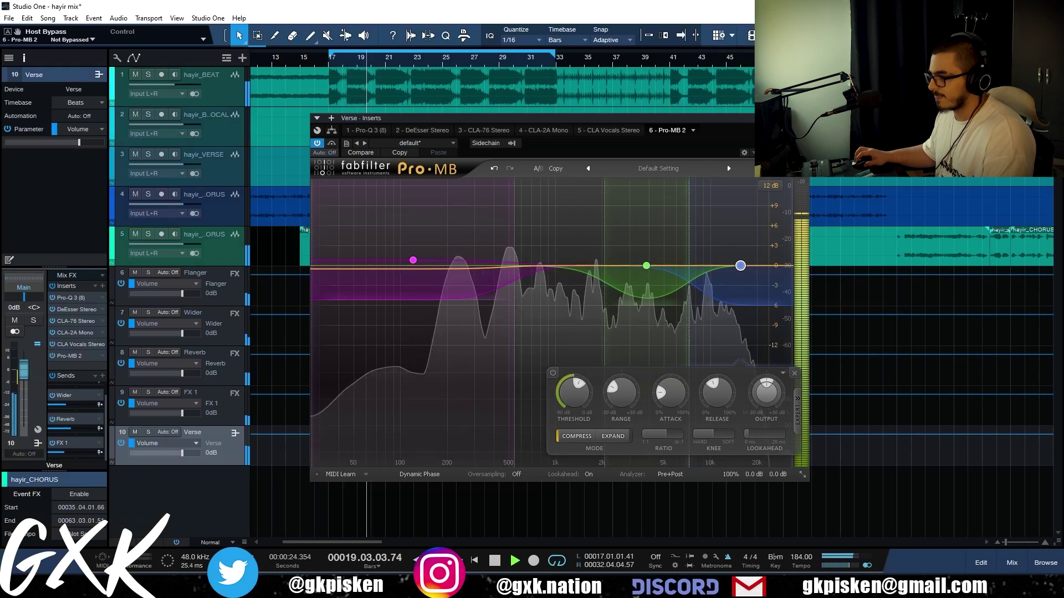
click(802, 118)
key(space)
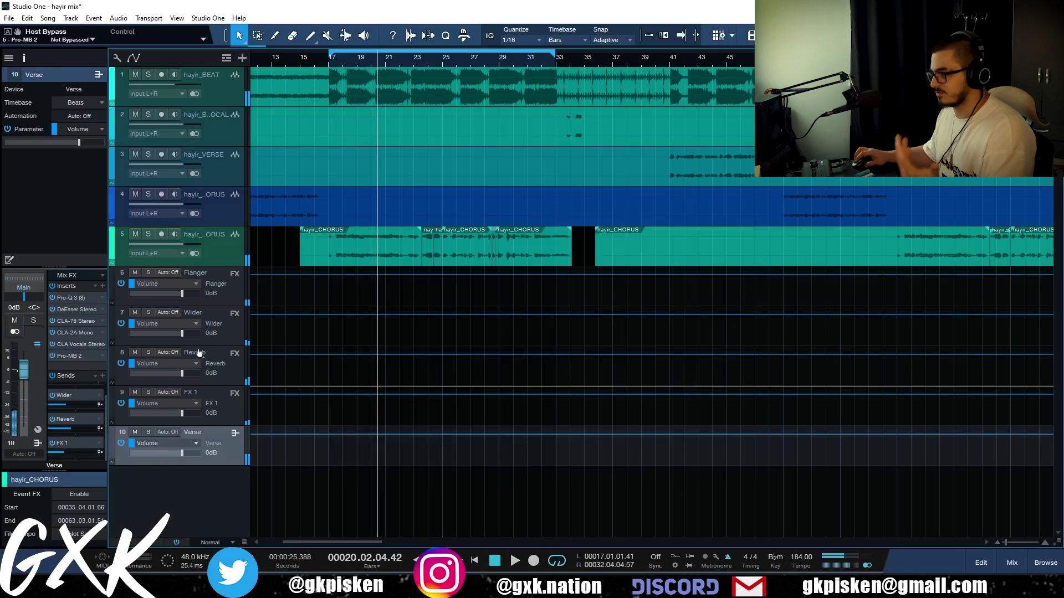
- Compare the Verse bus with all inserts and all sends deactivated and reactivated during playback, leaving both active
click(52, 285)
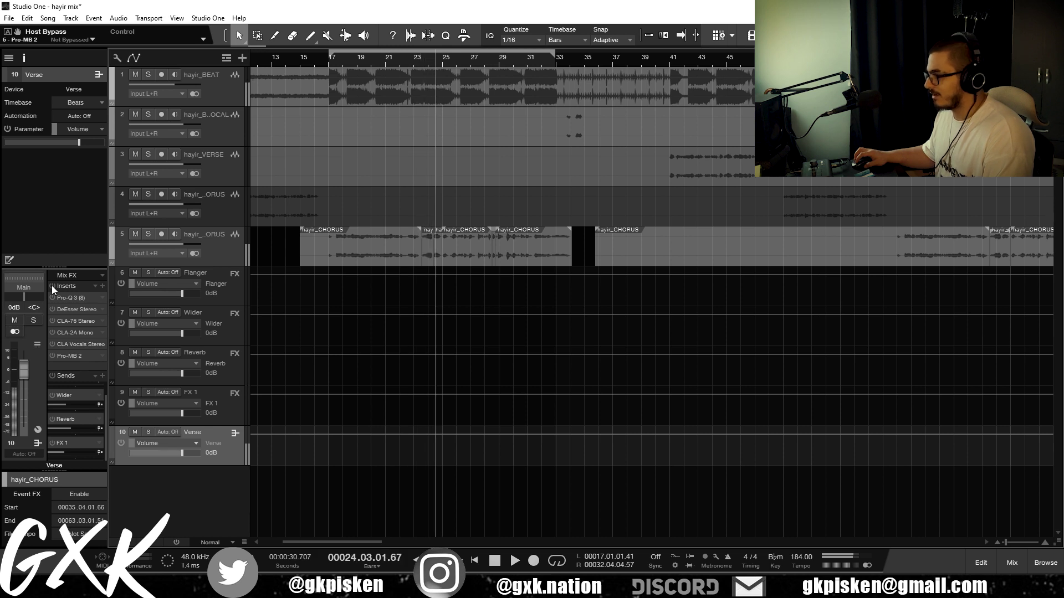
click(51, 284)
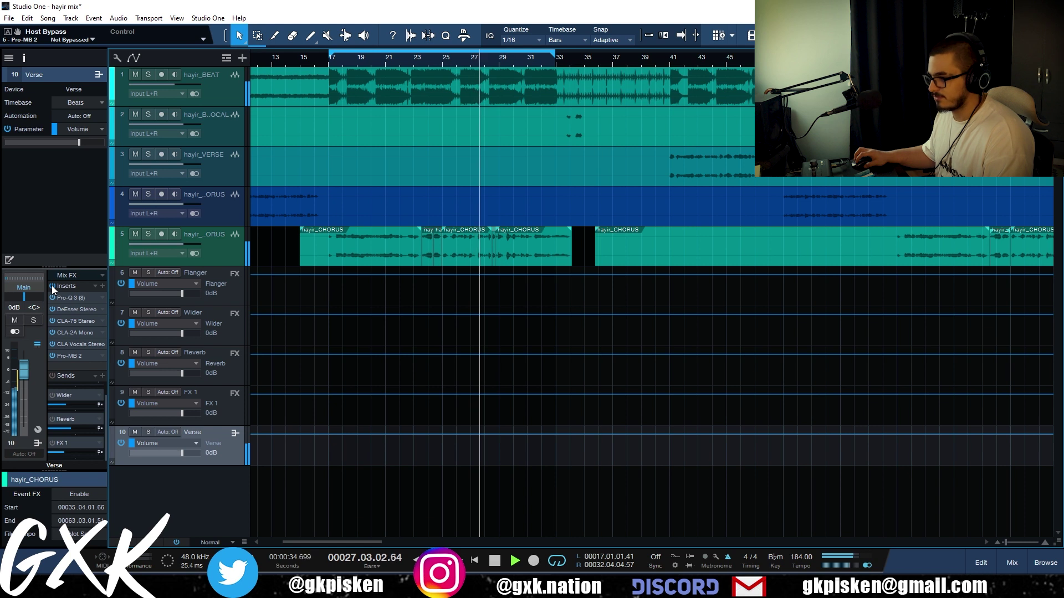
click(53, 376)
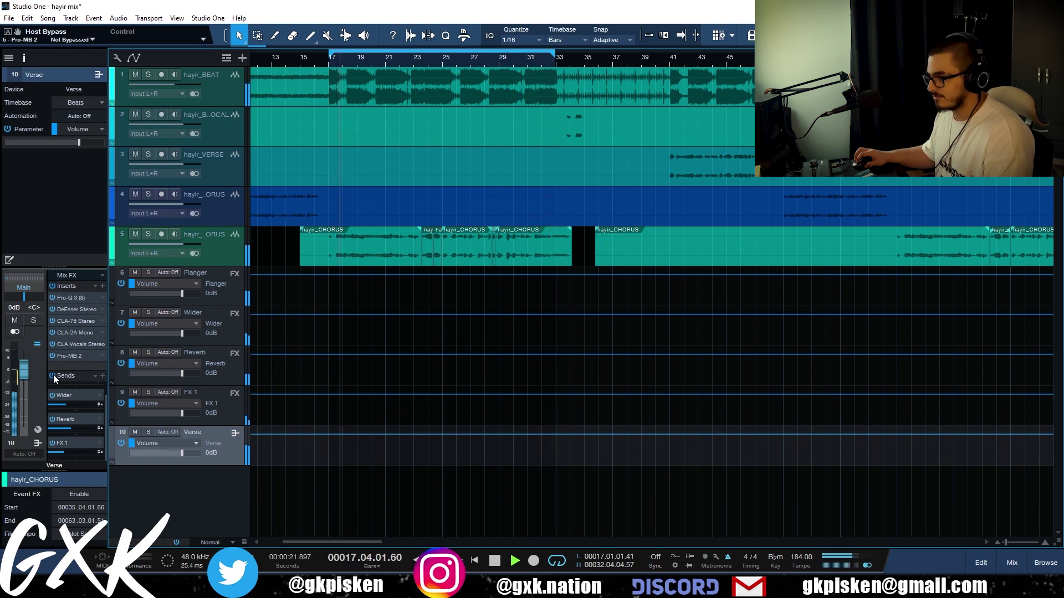
click(51, 286)
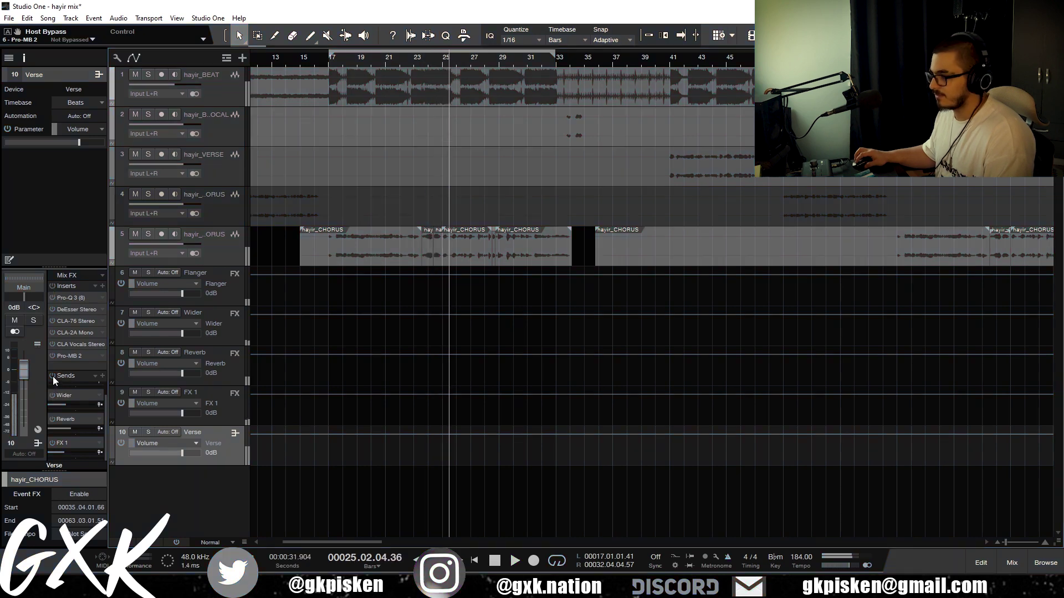
click(52, 377)
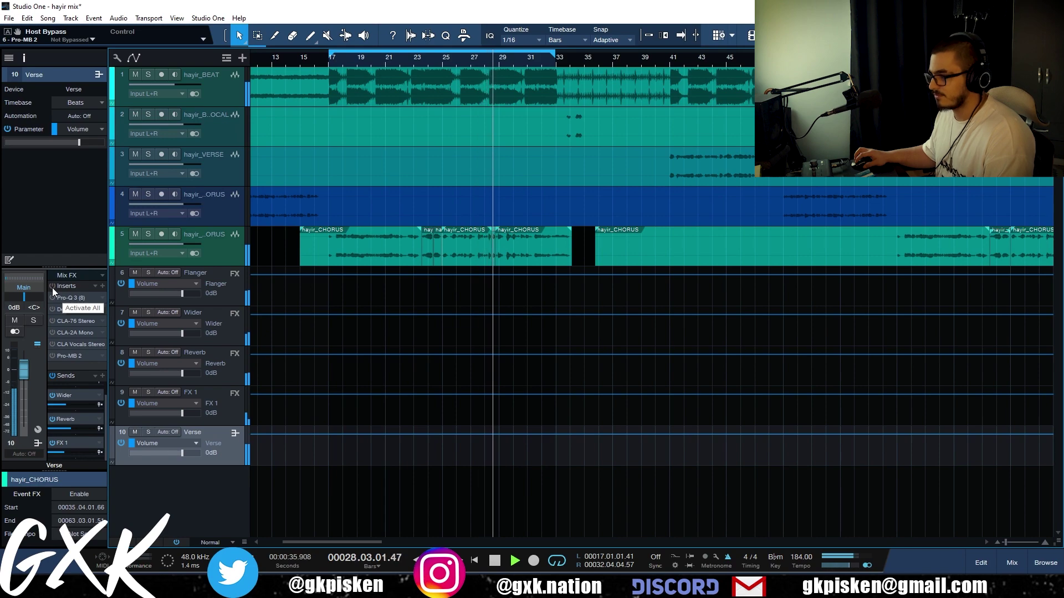
click(53, 288)
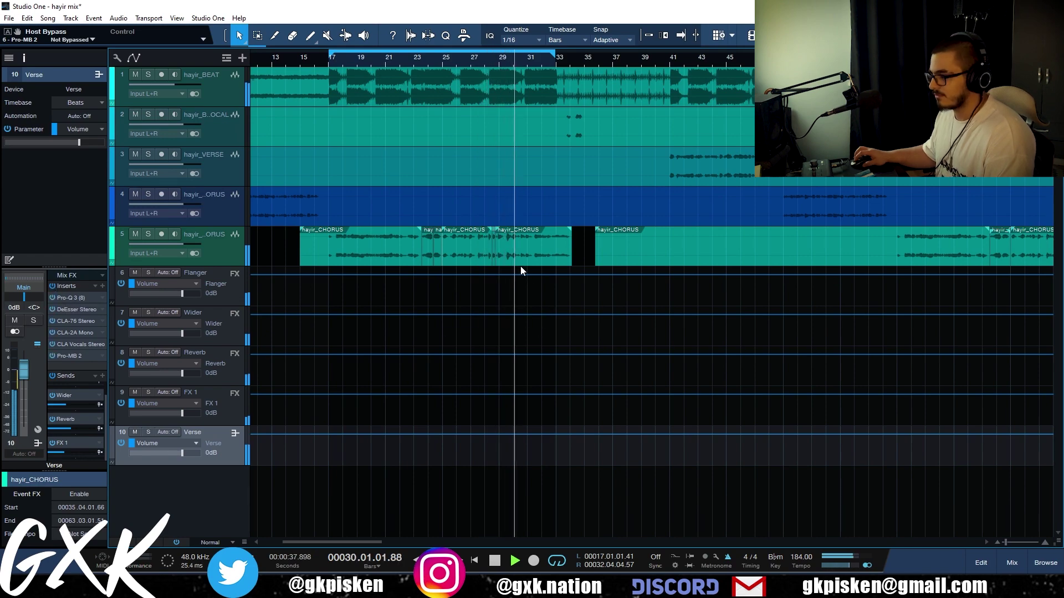
key(space)
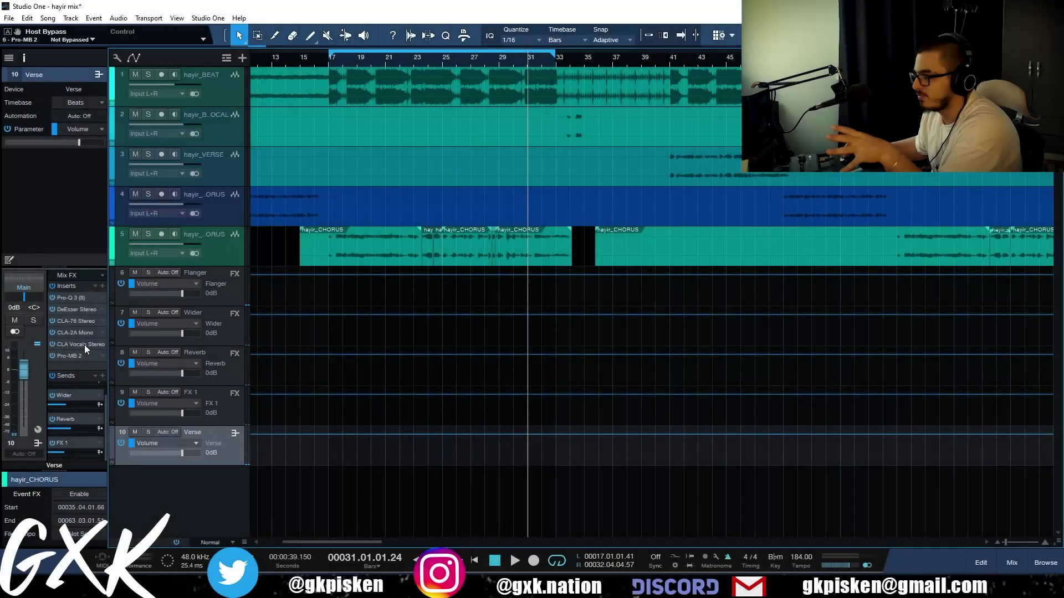
- Review the settings of CLA Vocals, Pro-Q 3, DeEsser, CLA-76 and Pro-MB in the Verse bus's insert chain
double_click(85, 344)
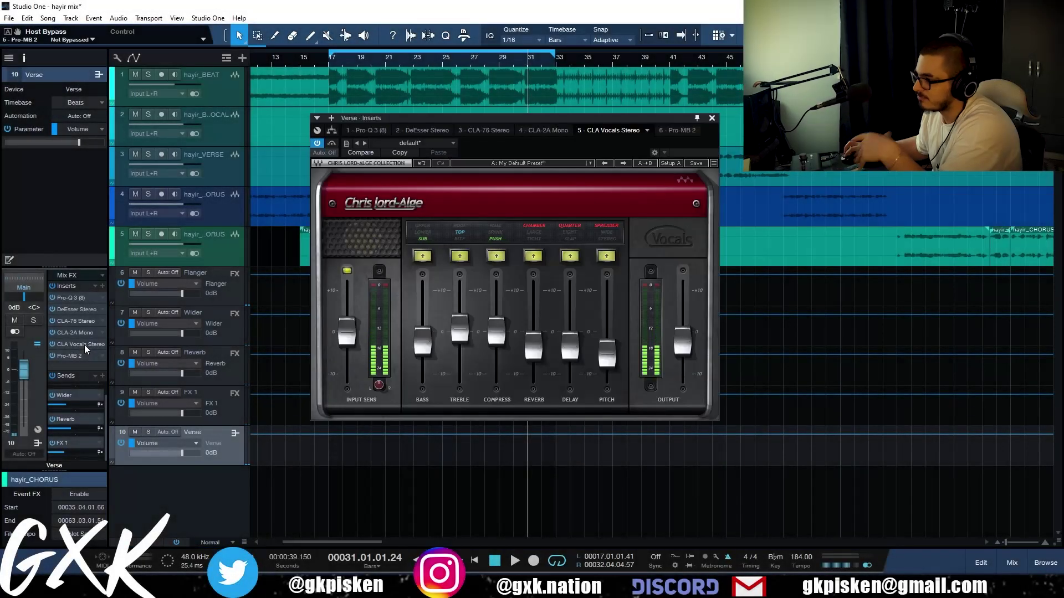
double_click(93, 300)
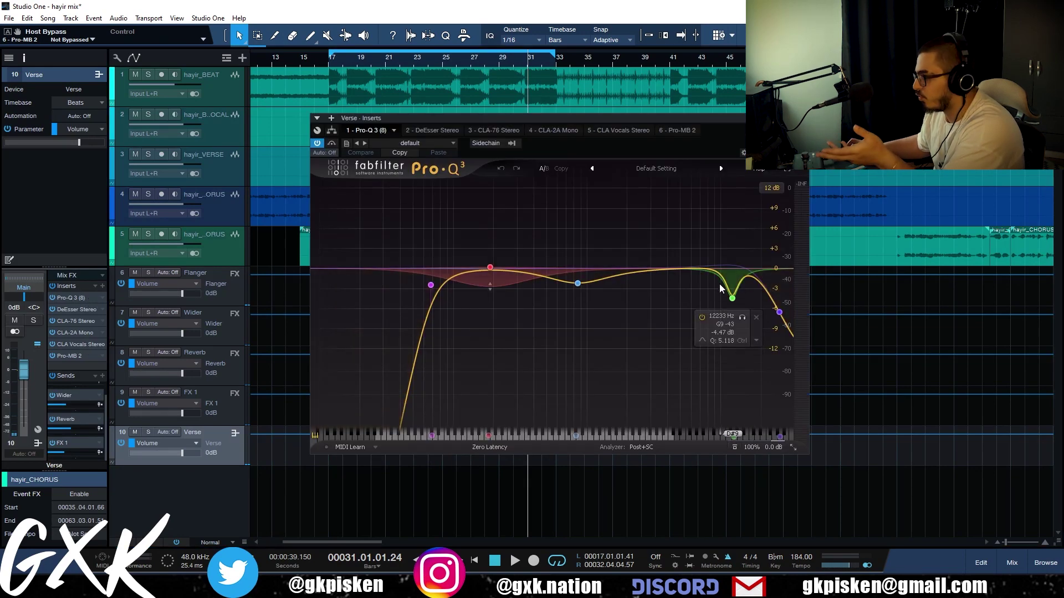
double_click(88, 310)
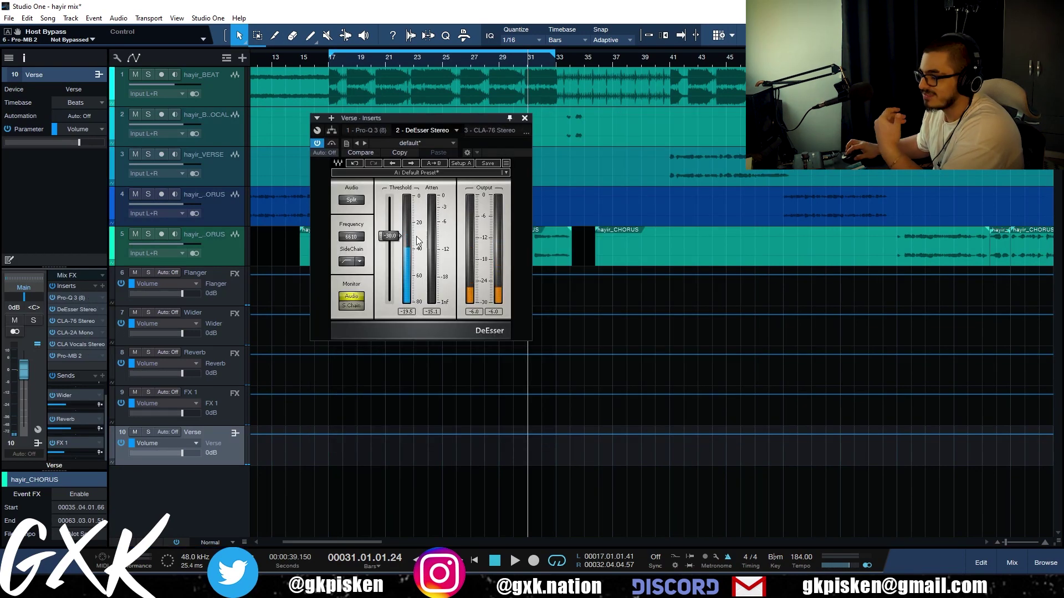
double_click(76, 320)
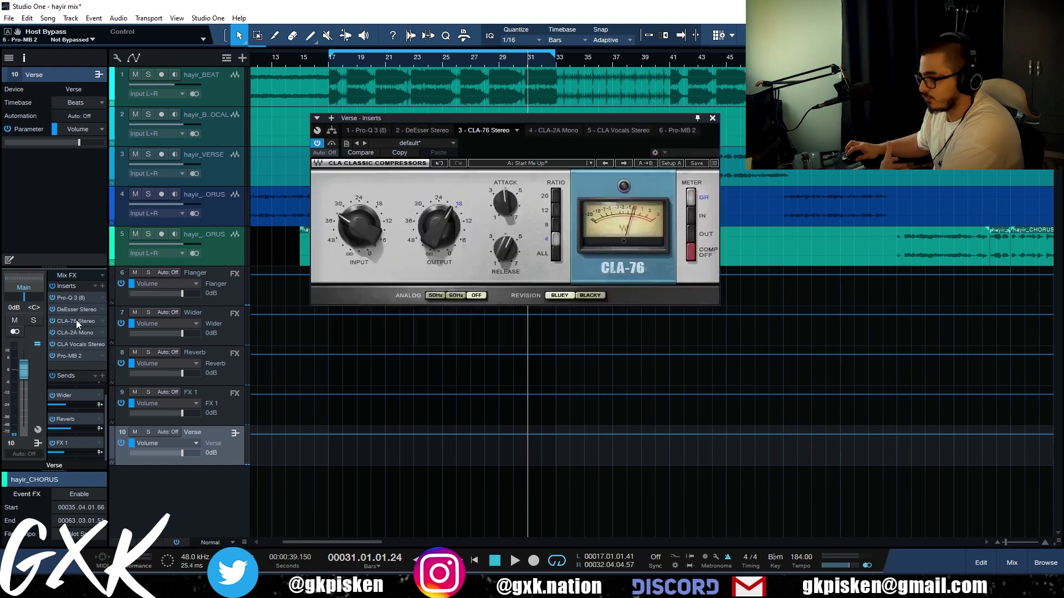
double_click(70, 356)
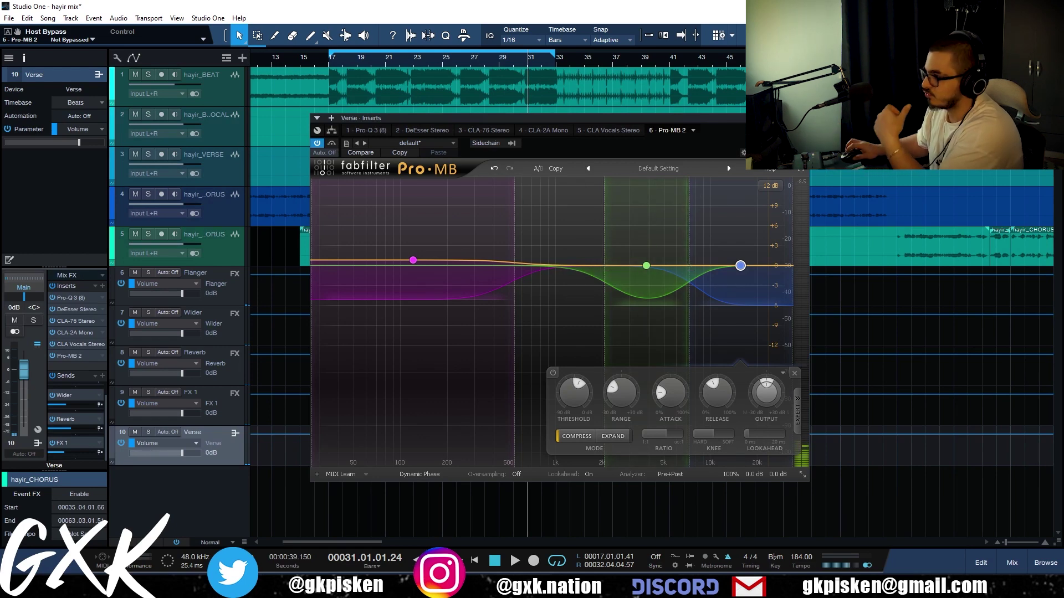
click(803, 118)
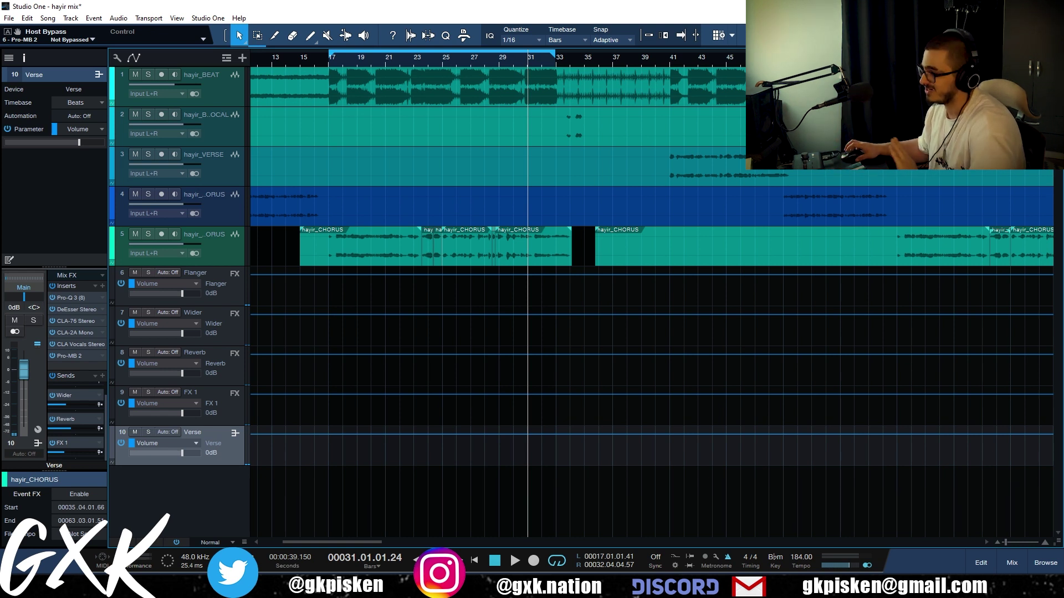
- Show the mixer and insert a second Pro EQ before the L2 limiter on the Main output
key(F3)
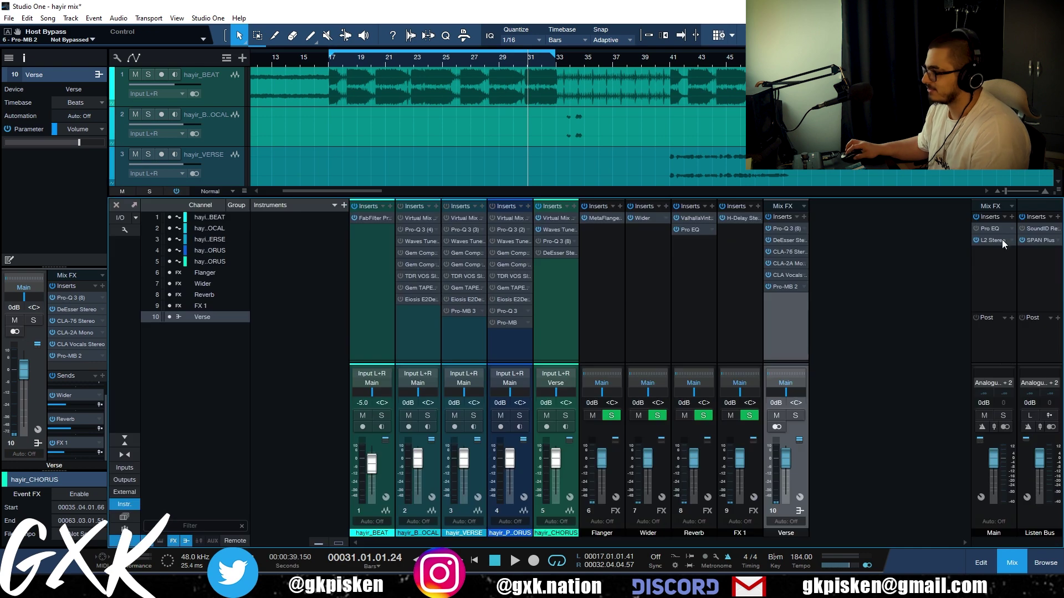
click(1012, 216)
text(eq)
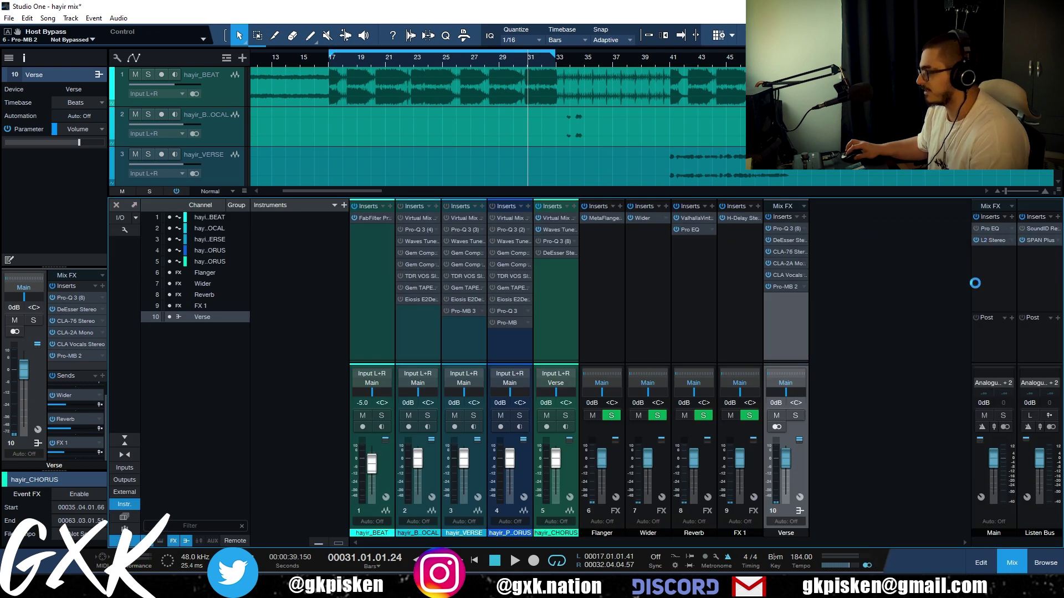
double_click(975, 283)
- During playback, boost the Main EQ's mid band 0.79 dB at 1.24 kHz with Q 0.40 and cut 2.98 dB at 7.08 kHz with Q 3.40
key(space)
click(604, 239)
drag(603, 235, 577, 240)
scroll(600, 217, down, 6)
drag(659, 242, 681, 248)
scroll(673, 226, down, 5)
scroll(673, 226, up, 10)
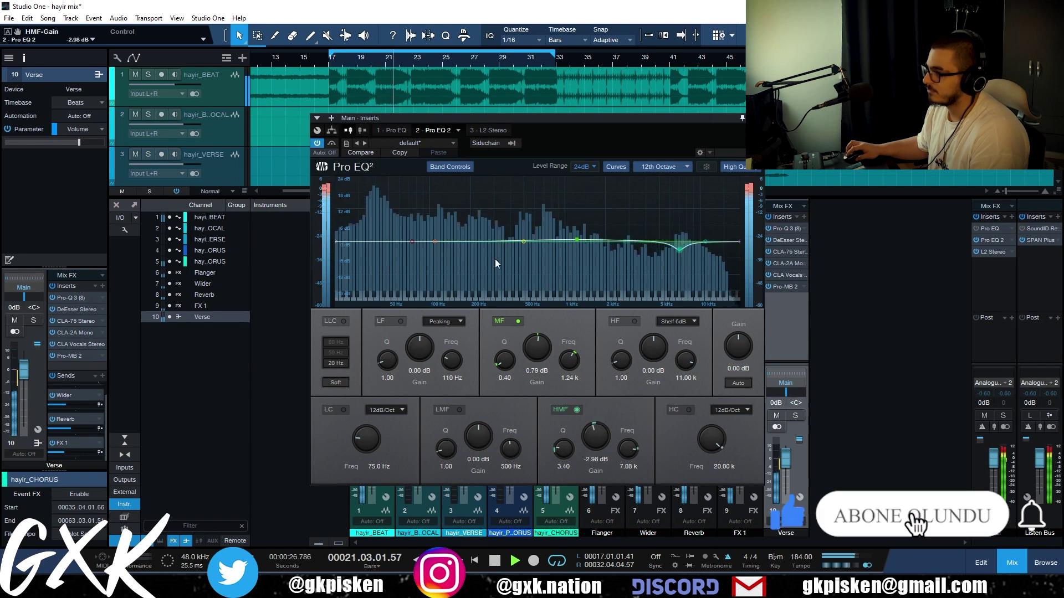
- Cut 3.37 dB at 226 Hz and 1.79 dB at 48.1 Hz, disable the low cut, and set the mid band to 1.39 dB at 1.21 kHz
drag(523, 241, 350, 244)
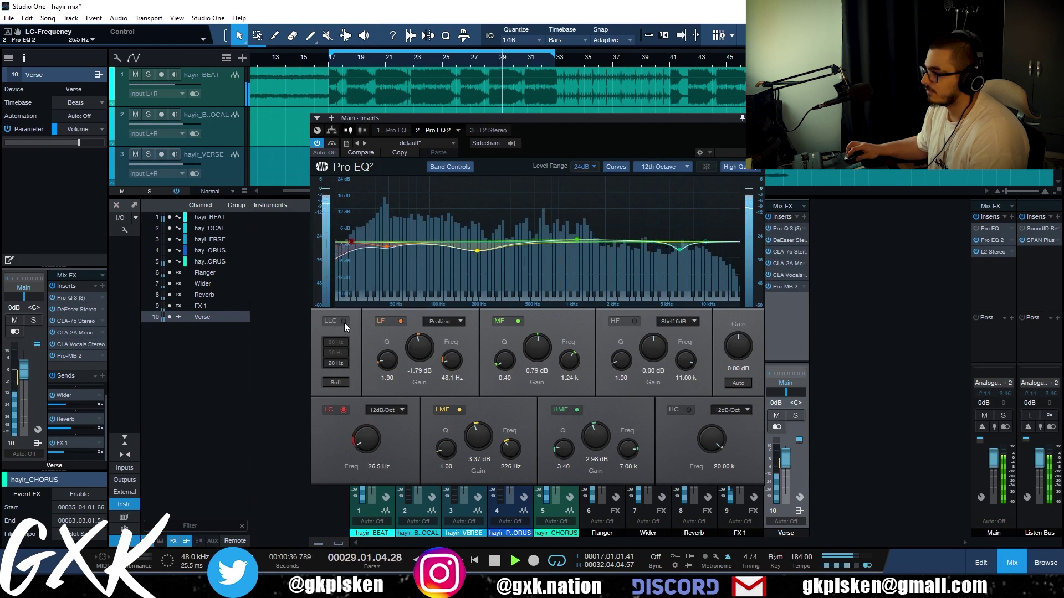
click(343, 410)
mouse_move(576, 240)
mouse_down()
mouse_move(598, 223)
mouse_move(562, 204)
mouse_move(574, 205)
mouse_move(544, 208)
mouse_move(576, 238)
mouse_up()
click(333, 144)
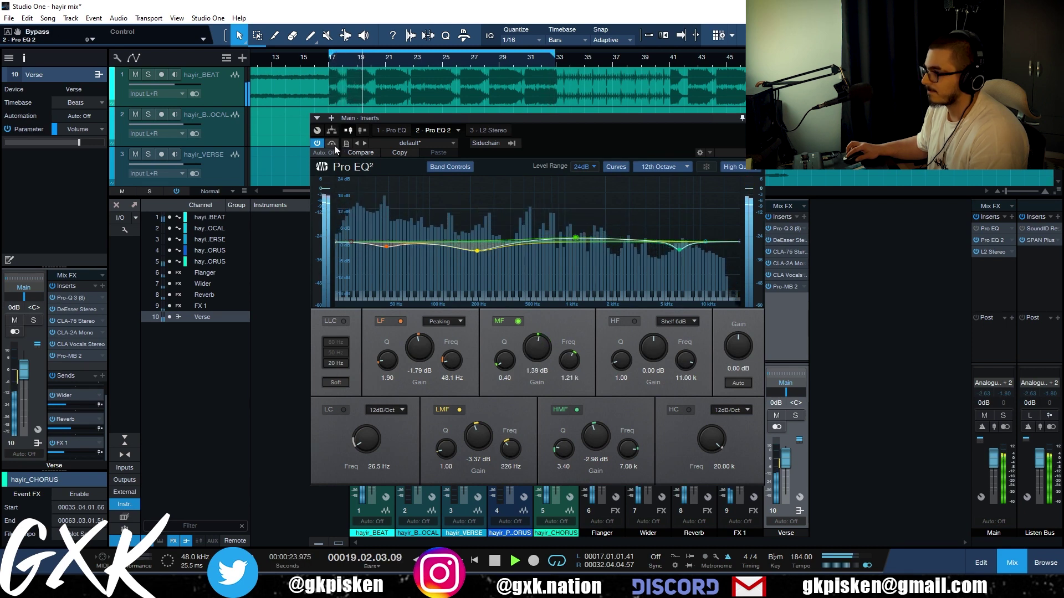
- Set the threshold of the Main output's L2 limiter to -6.0 dB during playback and close its editor
click(997, 253)
scroll(336, 237, down, 7)
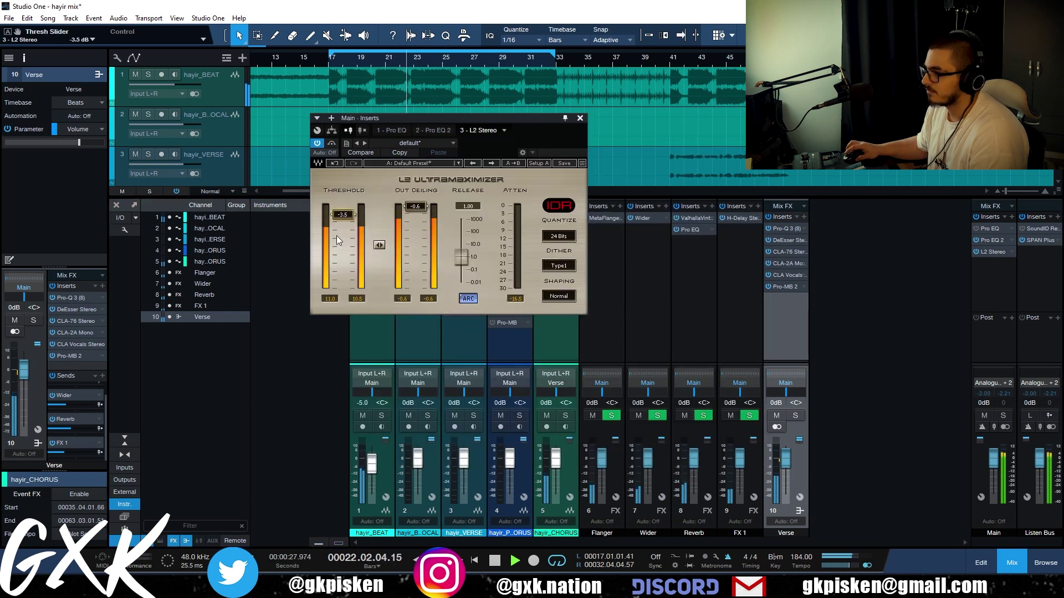
scroll(337, 235, up, 1)
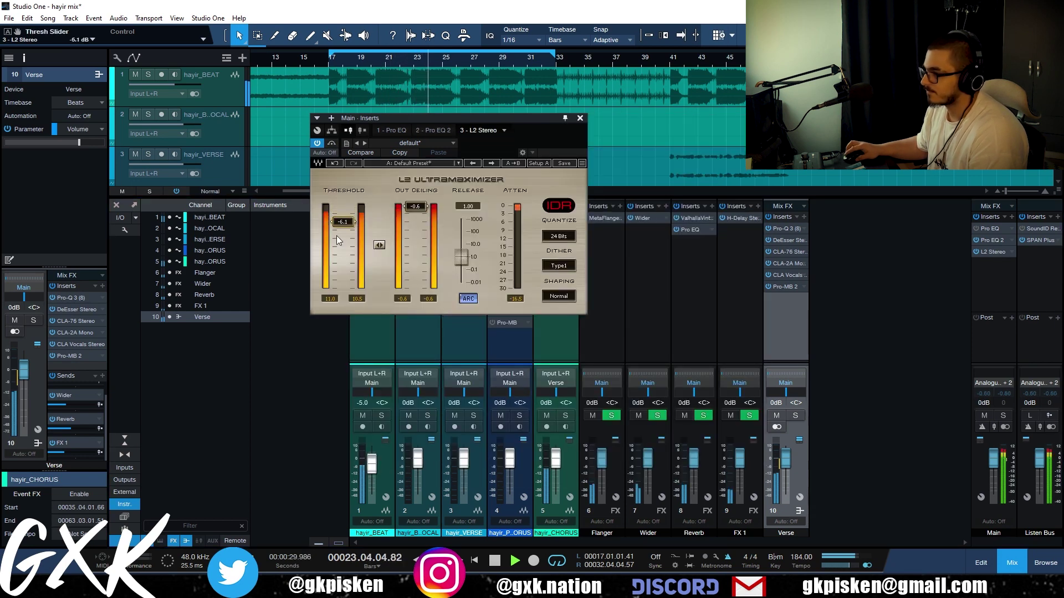
click(580, 118)
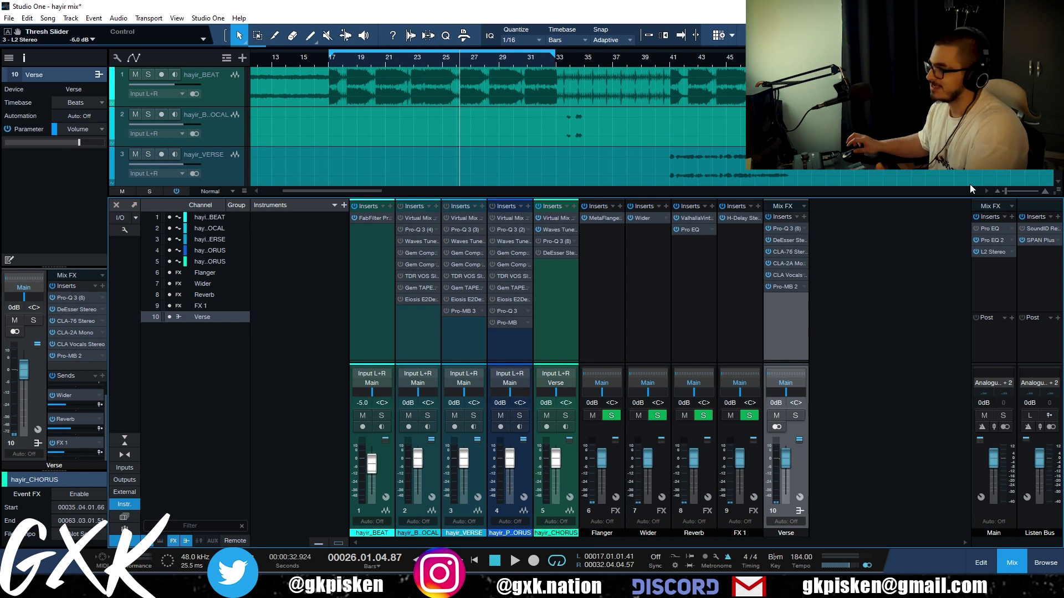
- Reopen the Main output's L2 limiter and check its levels and the overall mix during playback
click(993, 254)
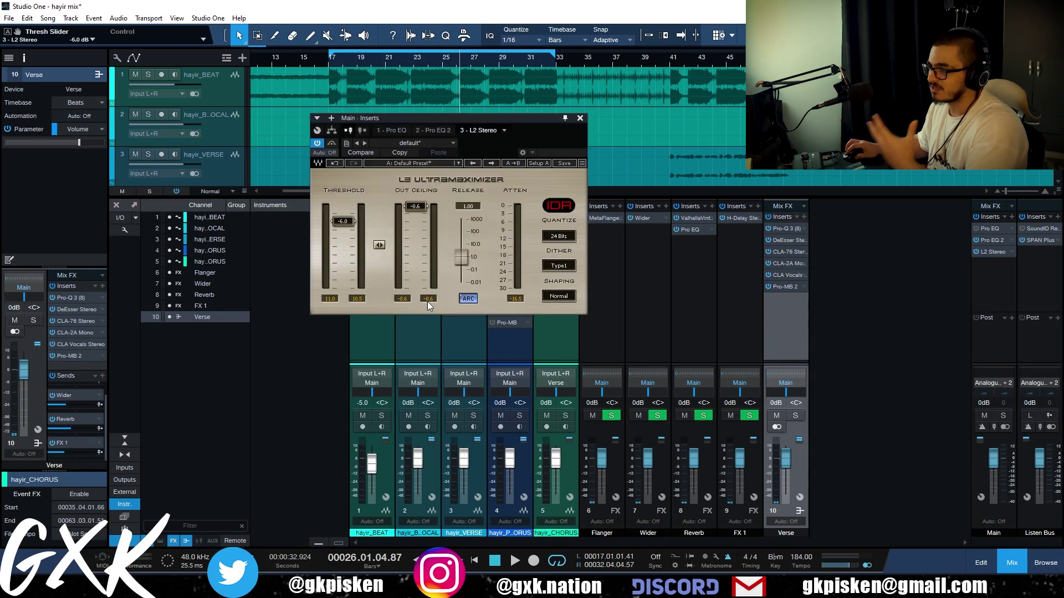
key(space)
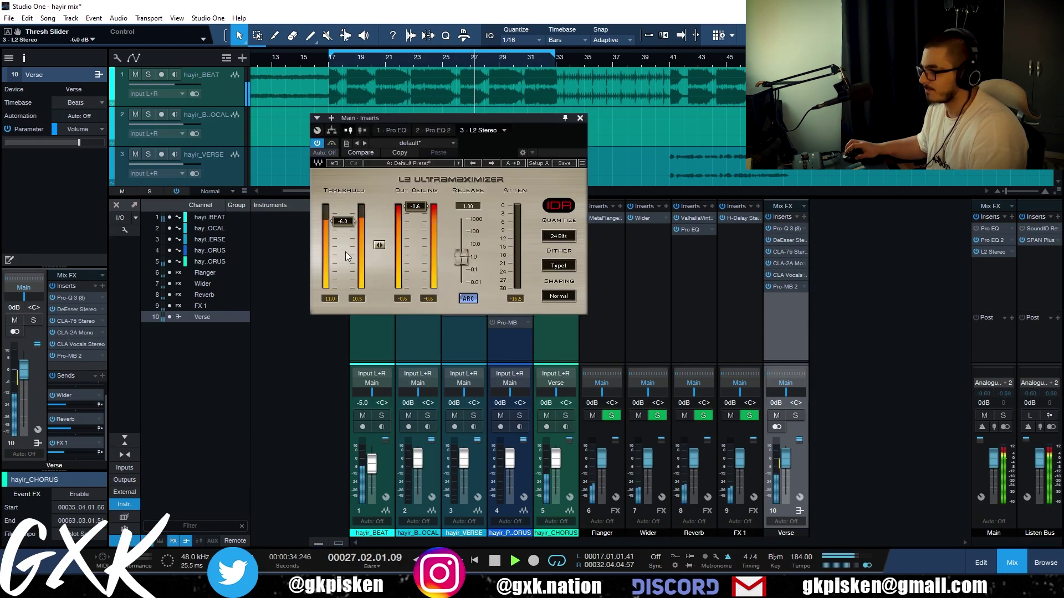
key(space)
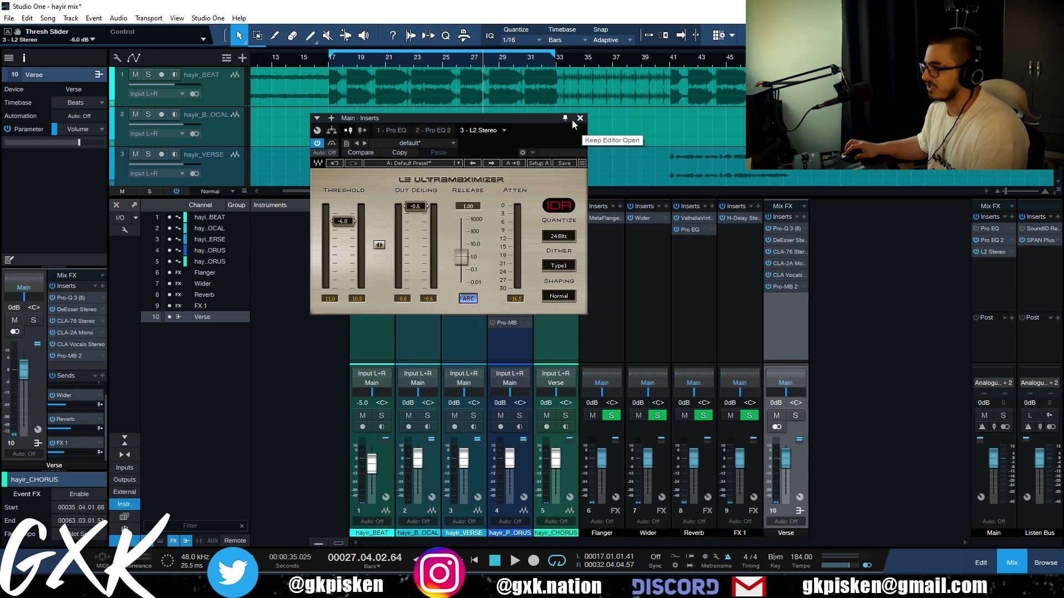
key(space)
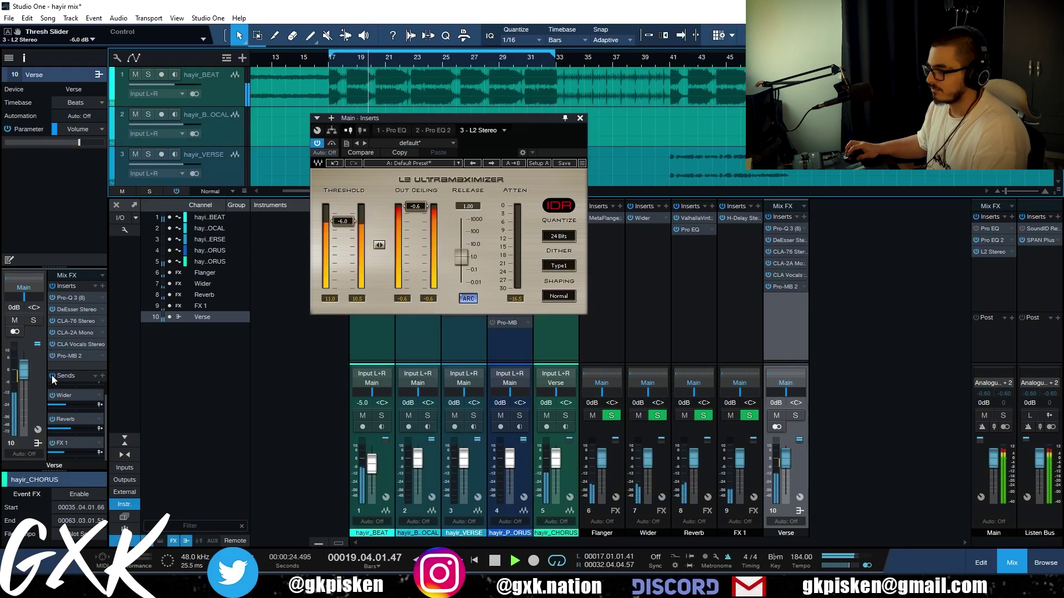
click(580, 119)
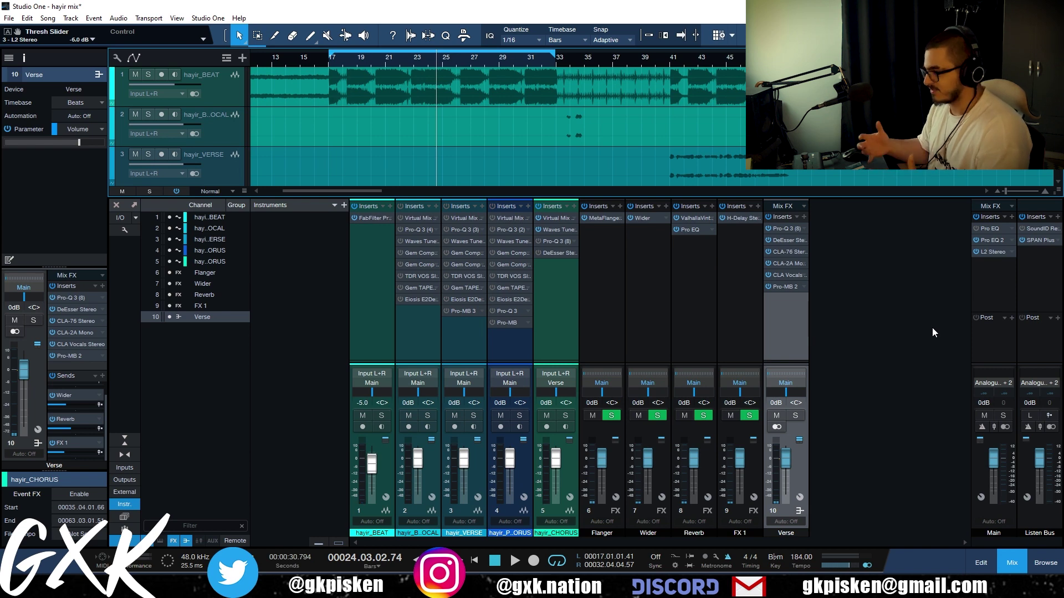
- Hide the mixer and enlarge the arrangement's tracks to the Medium height
key(F3)
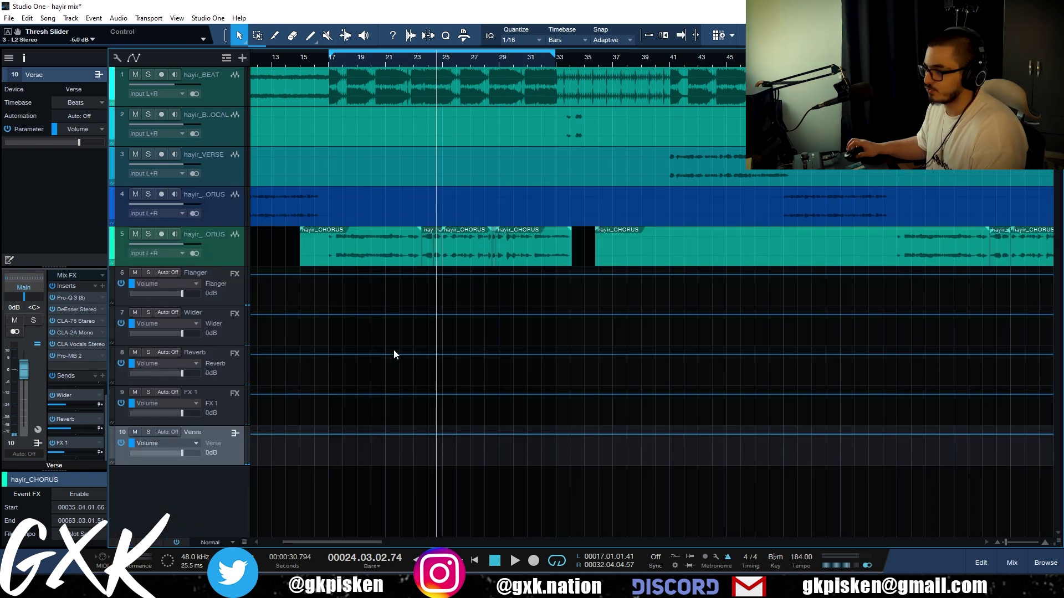
scroll(421, 333, down, 2)
scroll(427, 325, down, 1)
scroll(423, 322, up, 2)
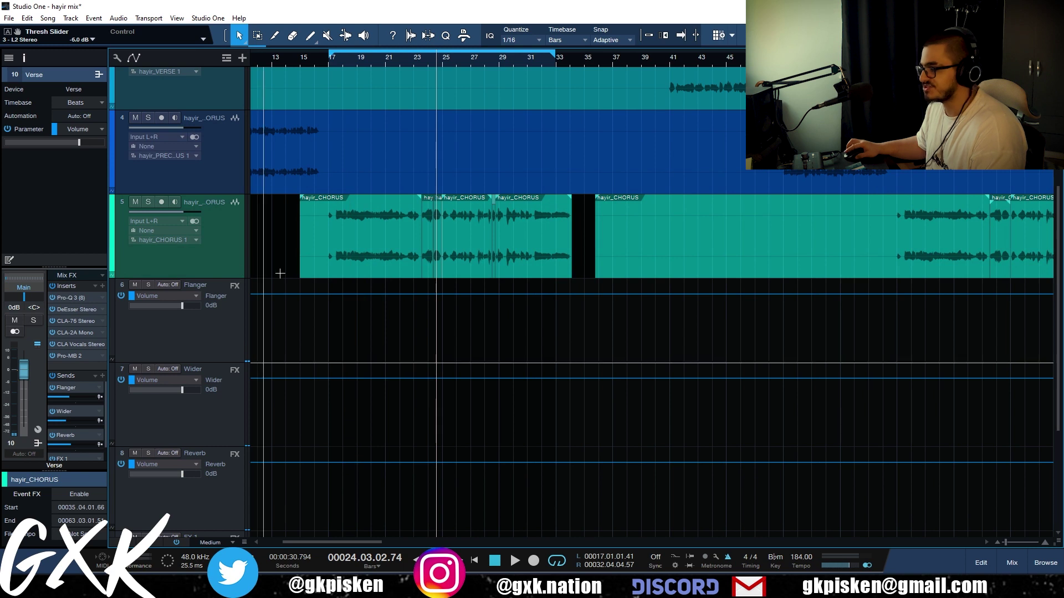